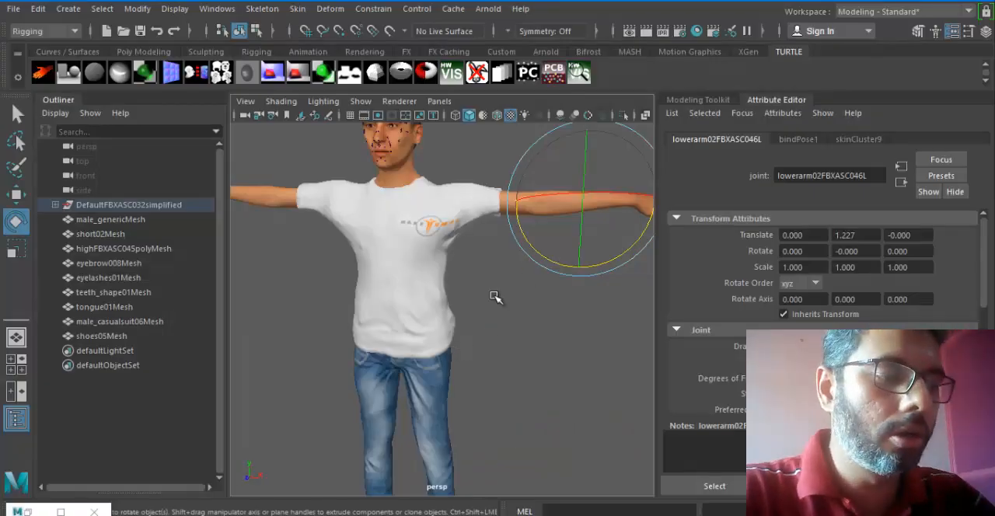
Step: Open the HumanIK window from the Rigging menu set
{"action": "left_click_drag", "start_coordinate": [462, 311], "coordinate": [451, 320], "text": "alt"}
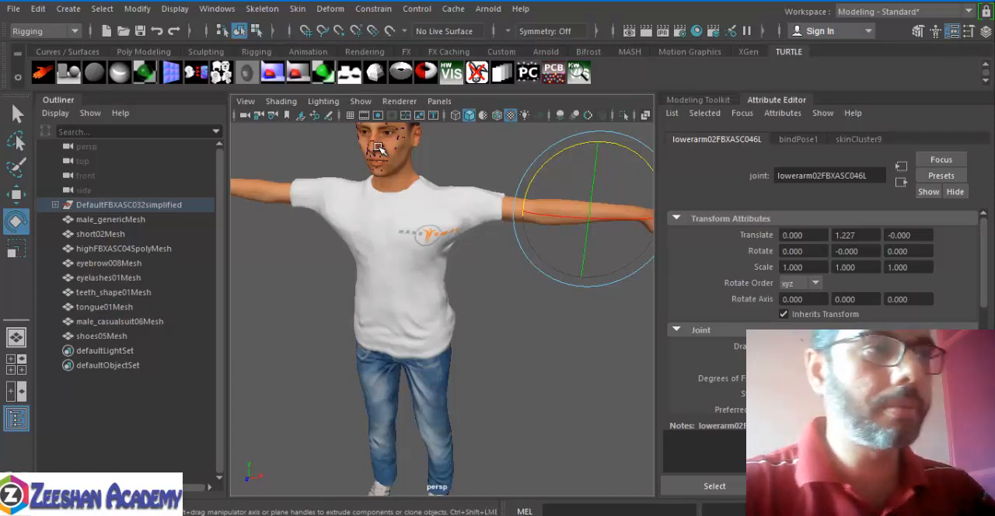
{"action": "left_click", "coordinate": [47, 31]}
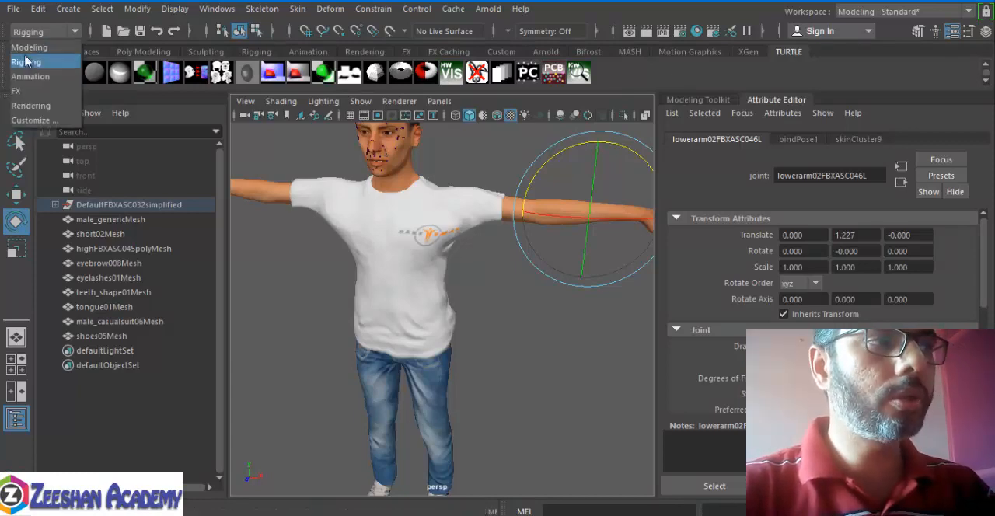
{"action": "left_click", "coordinate": [24, 63]}
{"action": "left_click", "coordinate": [262, 8]}
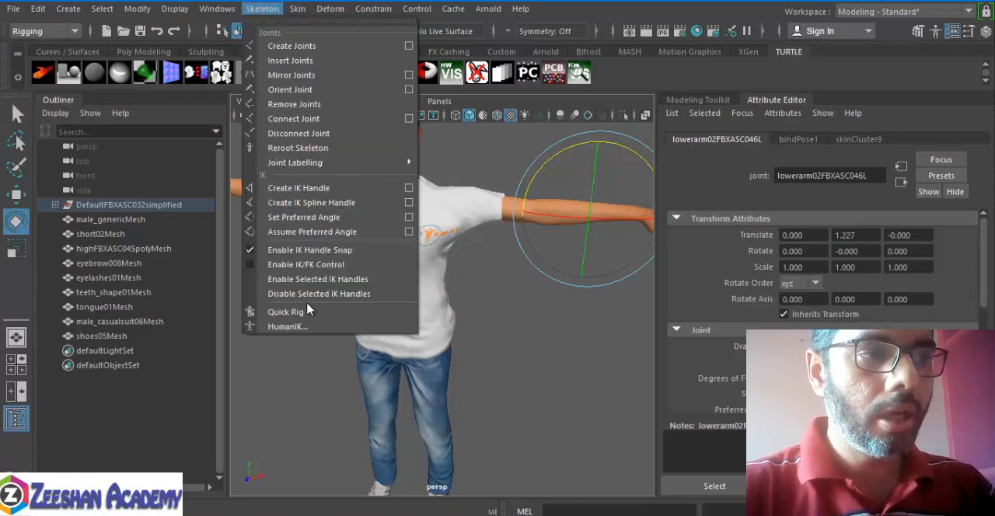
{"action": "left_click", "coordinate": [303, 327]}
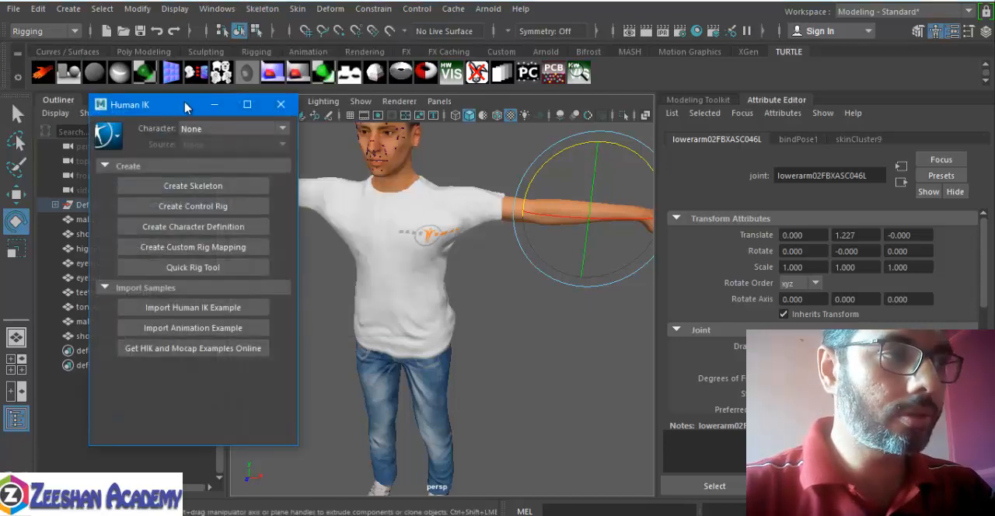
Step: Create a new HumanIK character definition and dock the Human IK window beside the viewport in place of the attribute settings
{"action": "left_click_drag", "start_coordinate": [182, 99], "coordinate": [188, 59]}
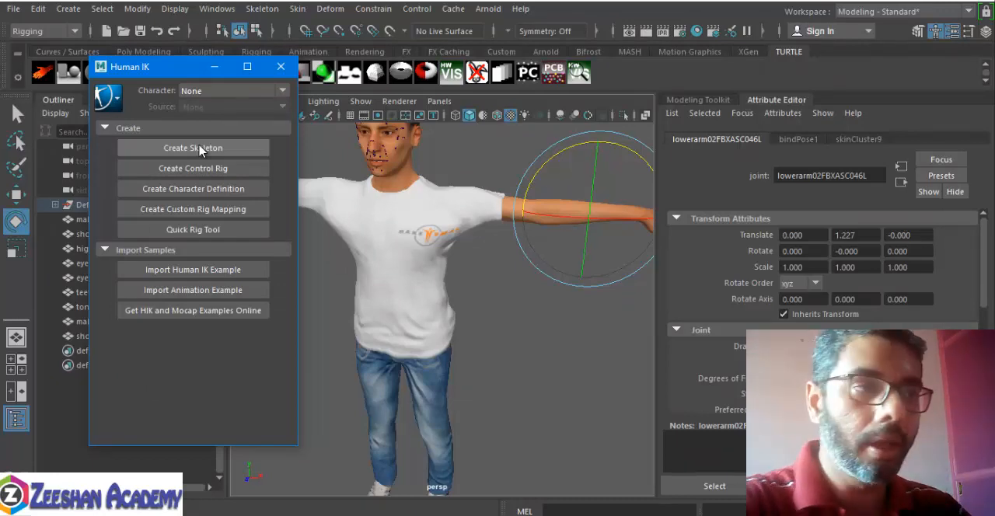
{"action": "left_click", "coordinate": [203, 196]}
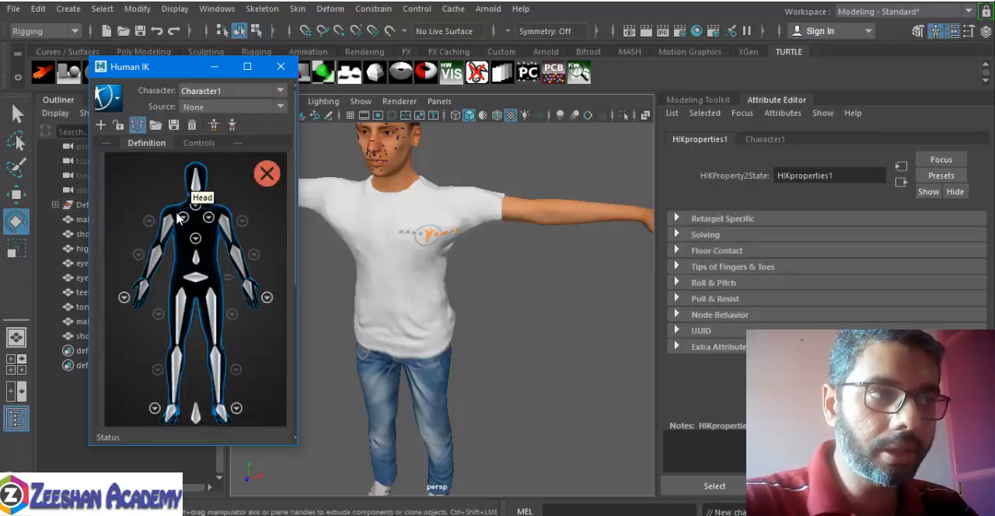
{"action": "left_click_drag", "start_coordinate": [165, 73], "coordinate": [804, 100]}
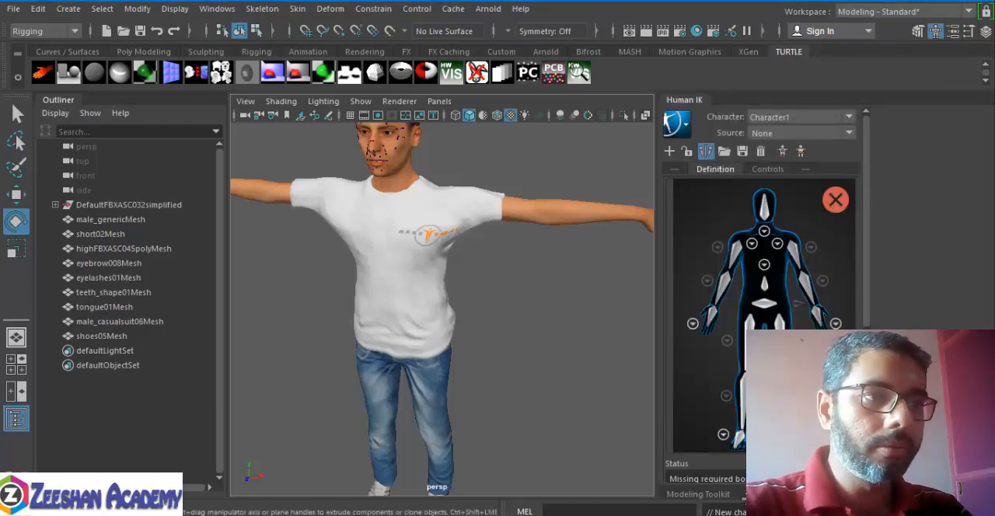
{"action": "key", "text": "space"}
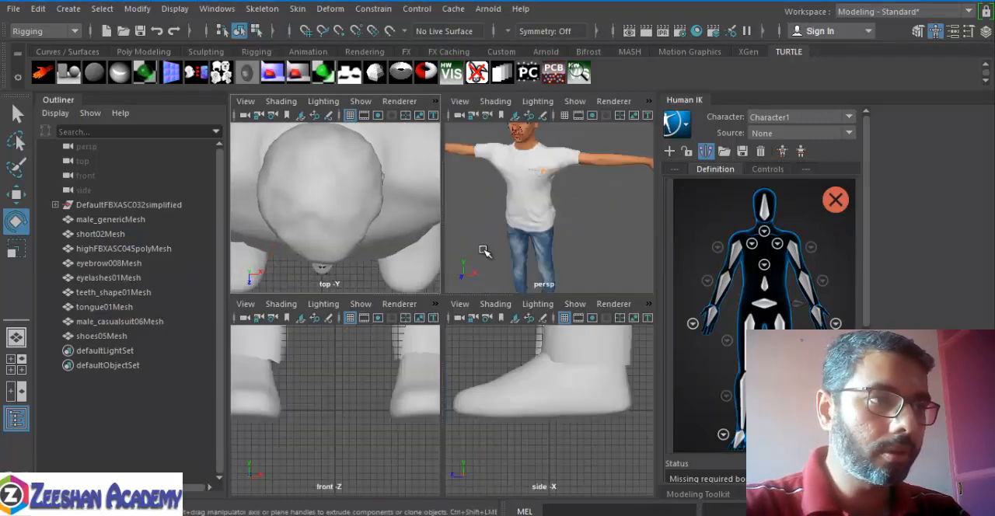
{"action": "key", "text": "space"}
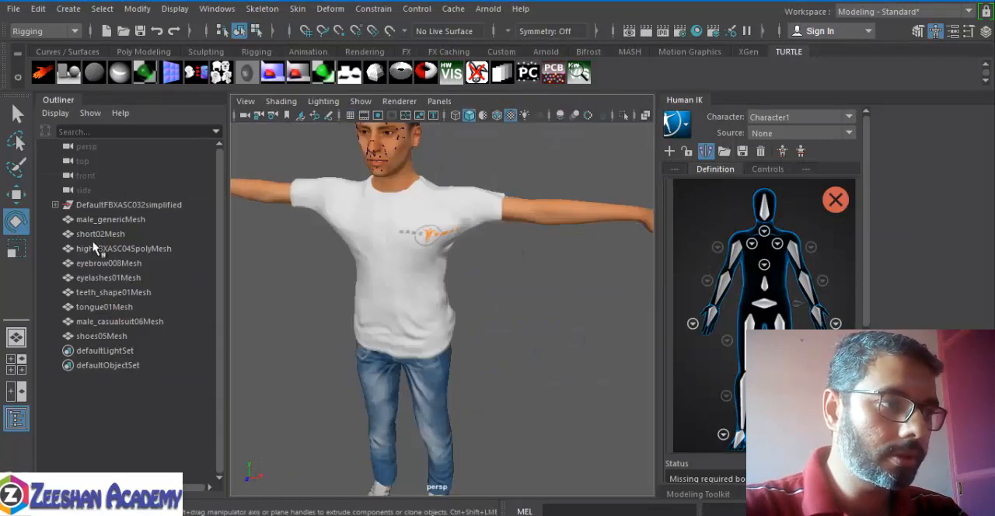
{"action": "left_click", "coordinate": [15, 362]}
{"action": "left_click", "coordinate": [16, 336]}
Step: Close the Outliner to give the perspective view more room
{"action": "left_click_drag", "start_coordinate": [339, 216], "coordinate": [299, 220], "text": "alt"}
{"action": "right_click", "coordinate": [63, 99]}
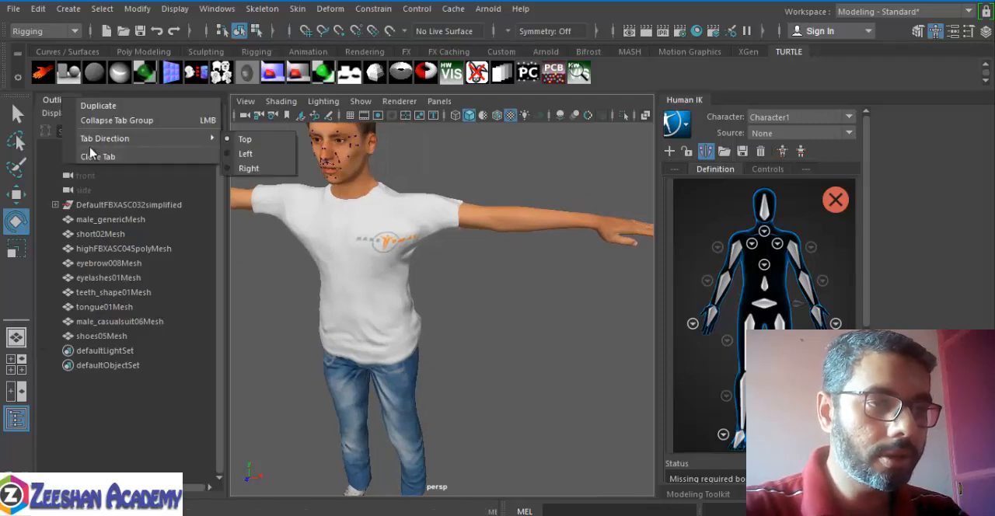
{"action": "left_click", "coordinate": [98, 156]}
Step: Turn on X-Ray Joints shading so the character's skeleton shows through the mesh
{"action": "left_click_drag", "start_coordinate": [443, 318], "coordinate": [394, 292], "text": "alt"}
{"action": "left_click", "coordinate": [129, 101]}
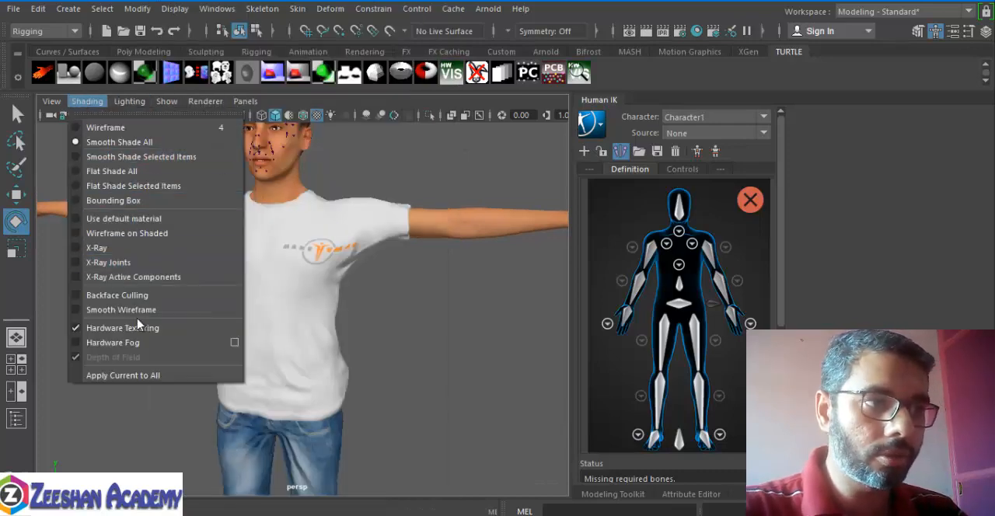
{"action": "left_click", "coordinate": [149, 262]}
{"action": "left_click_drag", "start_coordinate": [509, 327], "coordinate": [384, 329], "text": "alt"}
{"action": "left_click_drag", "start_coordinate": [376, 420], "coordinate": [350, 435], "text": "alt"}
Step: Set the joint display size to 3.10 and close the joint size dialog
{"action": "left_click", "coordinate": [137, 9]}
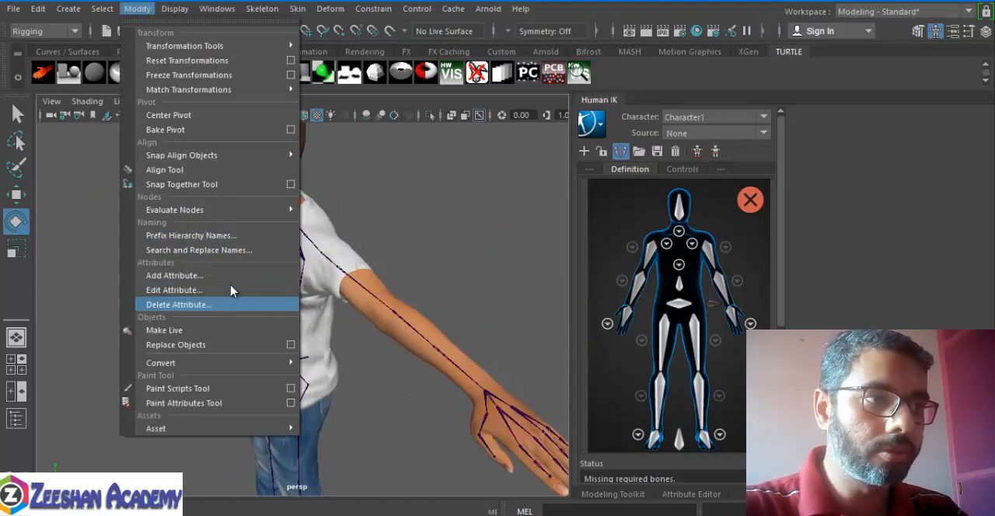
{"action": "mouse_move", "coordinate": [175, 9]}
{"action": "mouse_move", "coordinate": [285, 180]}
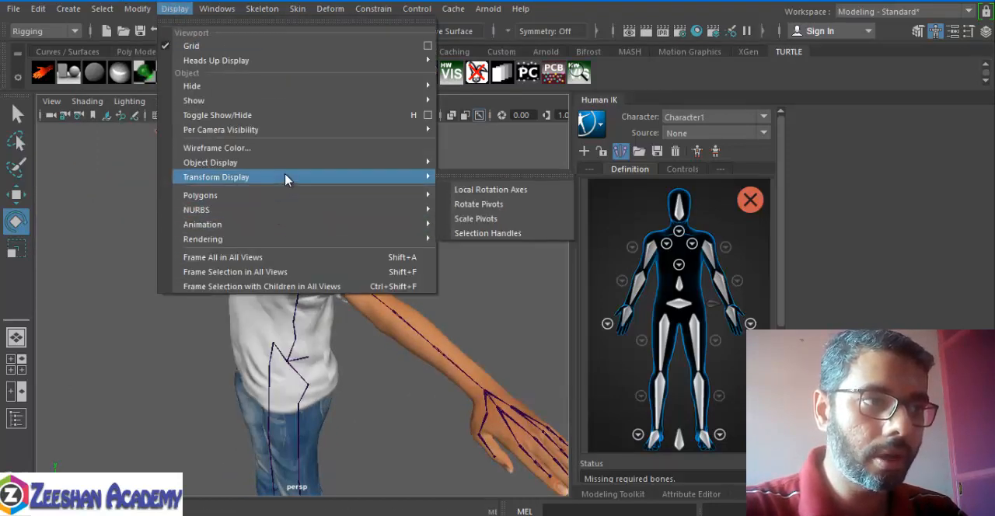
{"action": "mouse_move", "coordinate": [325, 227]}
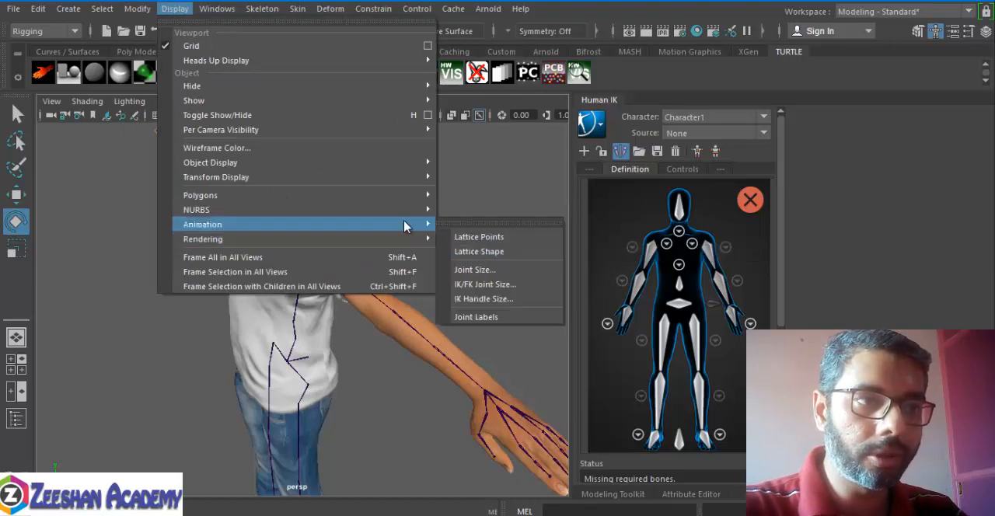
{"action": "left_click", "coordinate": [482, 269]}
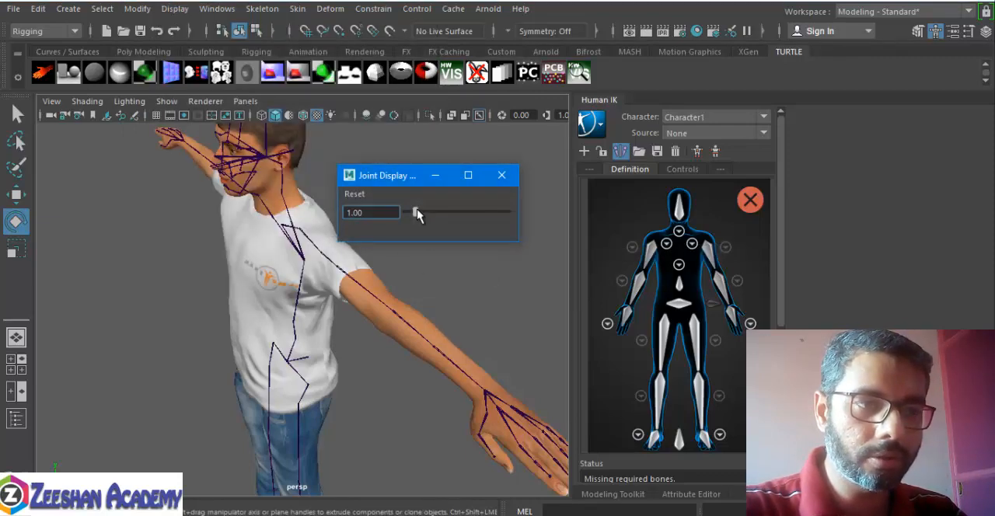
{"action": "left_click_drag", "start_coordinate": [417, 215], "coordinate": [436, 216]}
{"action": "left_click_drag", "start_coordinate": [392, 330], "coordinate": [346, 348], "text": "alt"}
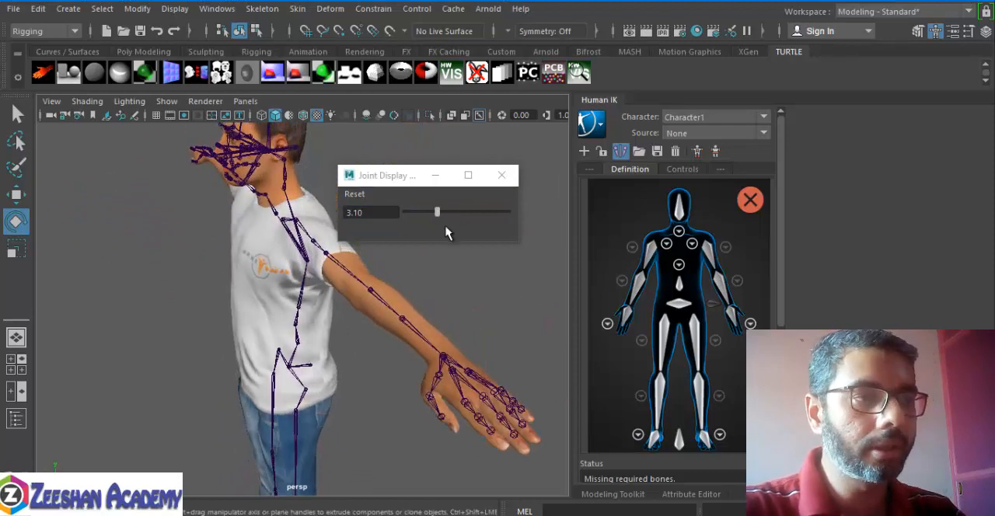
{"action": "left_click", "coordinate": [501, 175]}
Step: Assign the root joint at the pelvis to the Hips slot of the character definition
{"action": "left_click_drag", "start_coordinate": [401, 296], "coordinate": [415, 280], "text": "alt"}
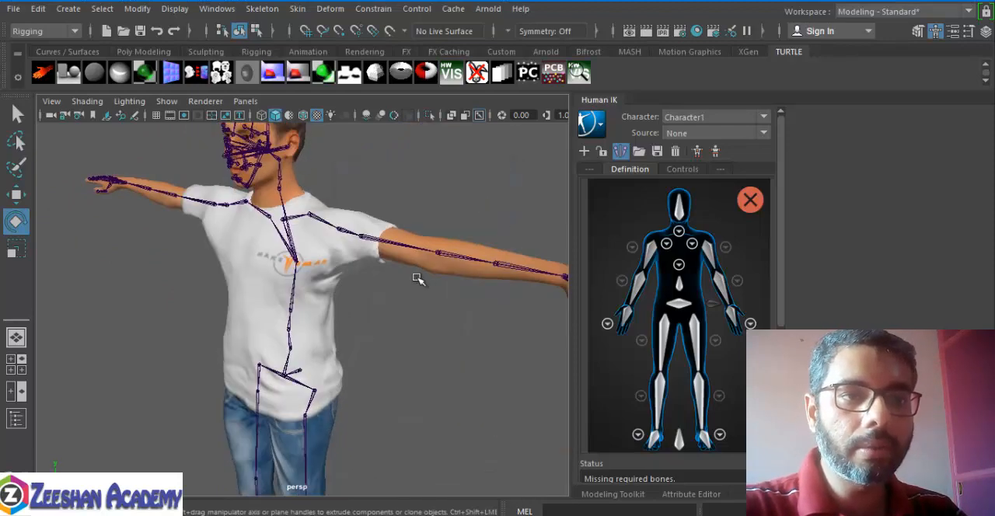
{"action": "left_click_drag", "start_coordinate": [348, 332], "coordinate": [323, 351], "text": "alt"}
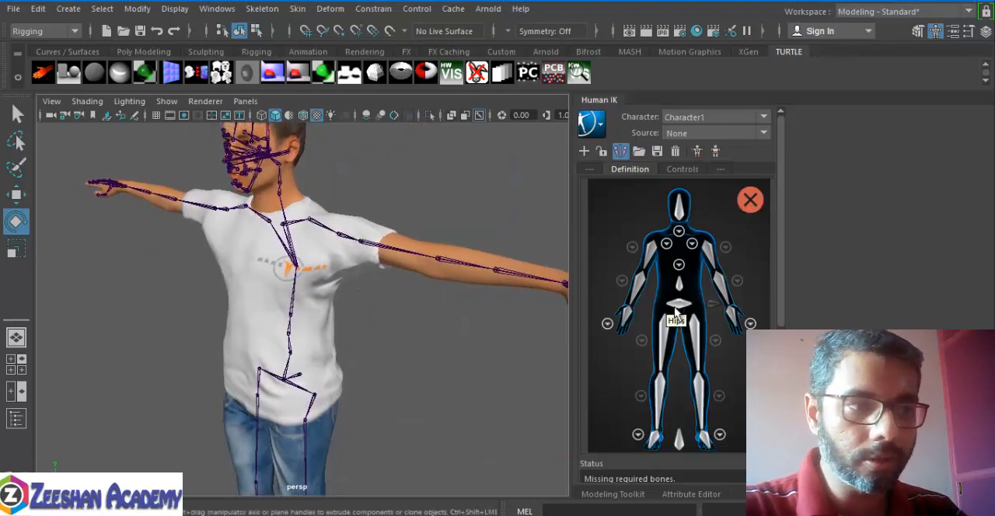
{"action": "left_click_drag", "start_coordinate": [303, 328], "coordinate": [361, 306], "text": "alt"}
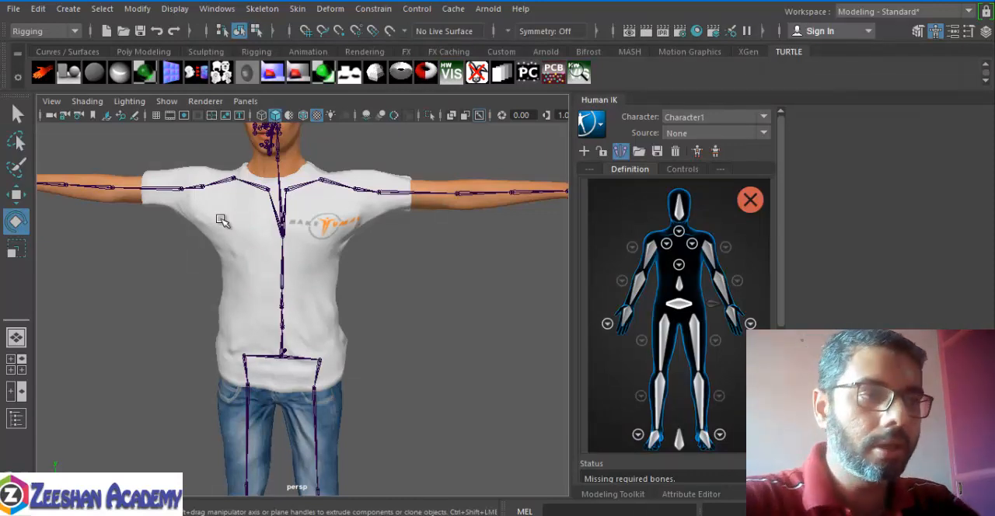
{"action": "scroll", "coordinate": [221, 220], "scroll_direction": "up", "scroll_amount": 2}
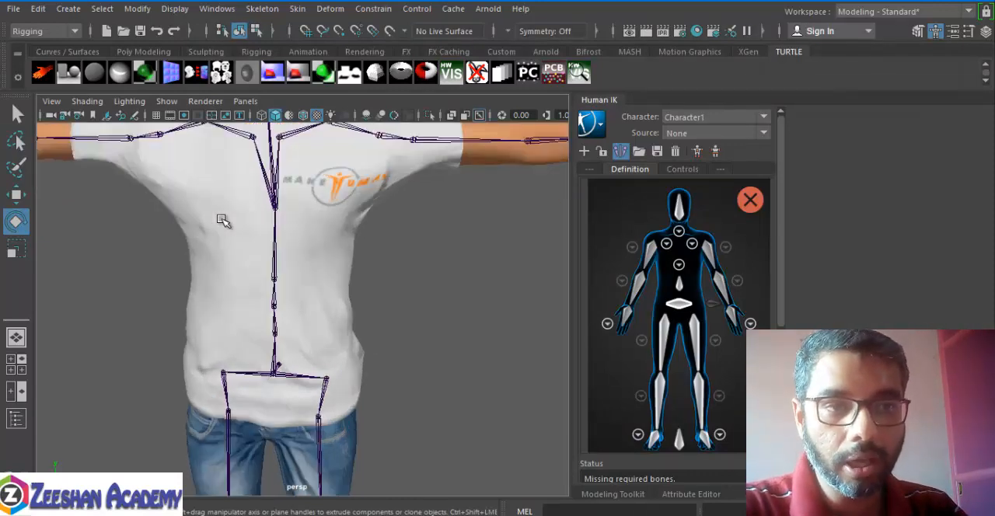
{"action": "left_click", "coordinate": [680, 308]}
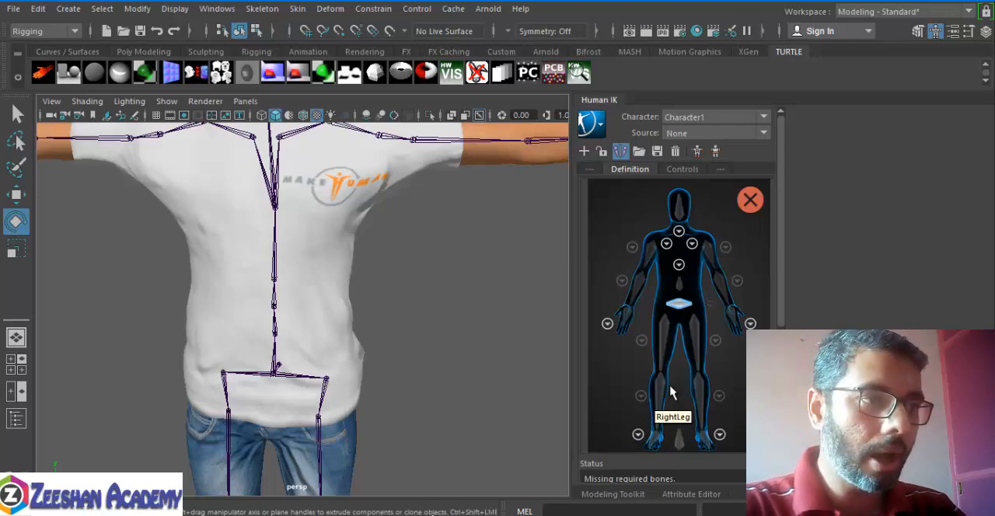
{"action": "left_click_drag", "start_coordinate": [215, 412], "coordinate": [350, 413], "text": "alt"}
{"action": "middle_click_drag", "start_coordinate": [350, 413], "coordinate": [316, 353], "text": "alt"}
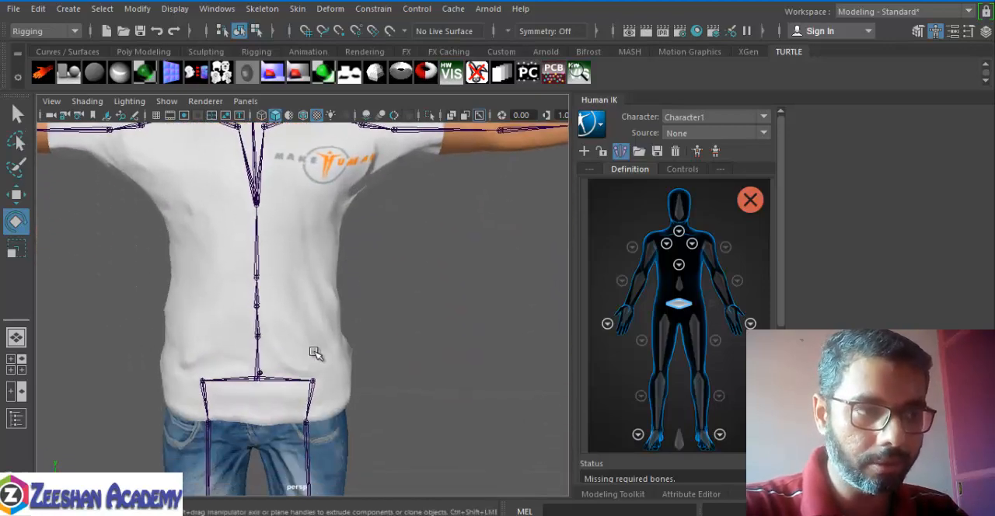
{"action": "left_click_drag", "start_coordinate": [315, 353], "coordinate": [255, 380], "text": "alt"}
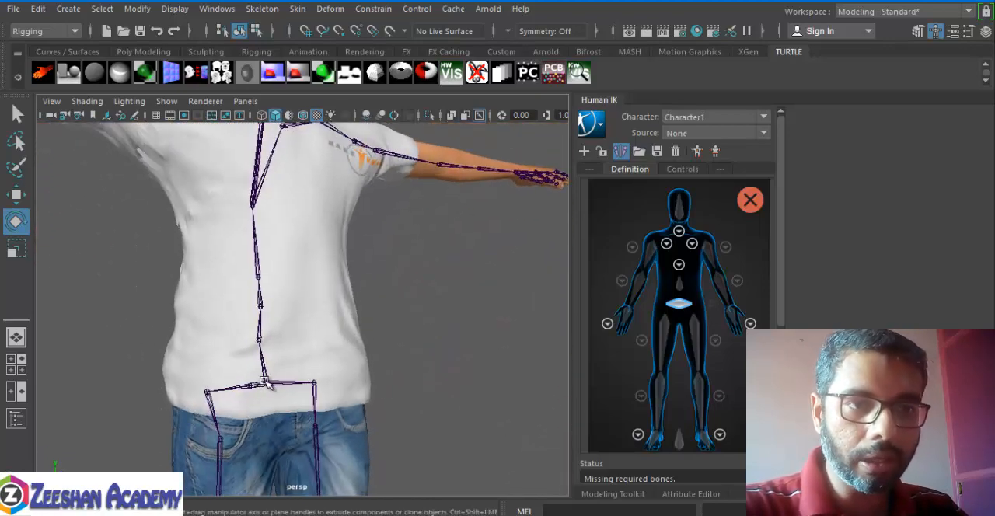
{"action": "left_click", "coordinate": [265, 381]}
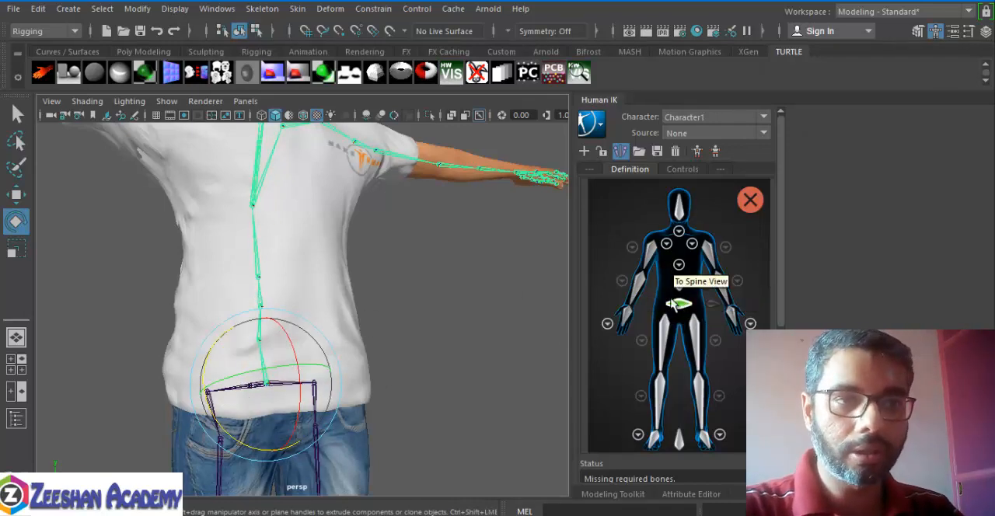
Step: Switch to the Select tool and assign the first joint above the pelvis to the Spine slot
{"action": "left_click_drag", "start_coordinate": [326, 310], "coordinate": [375, 309], "text": "alt"}
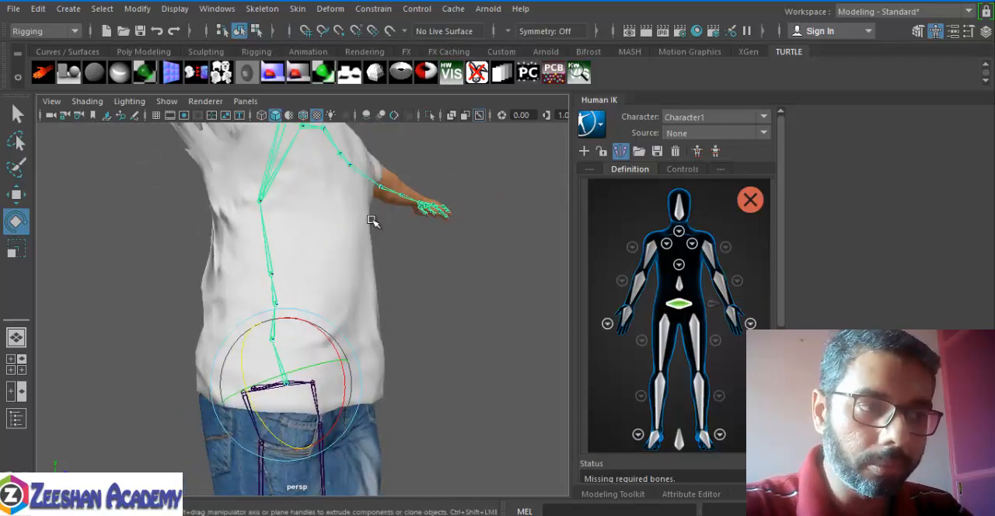
{"action": "key", "text": "q"}
{"action": "left_click_drag", "start_coordinate": [276, 391], "coordinate": [322, 388], "text": "alt"}
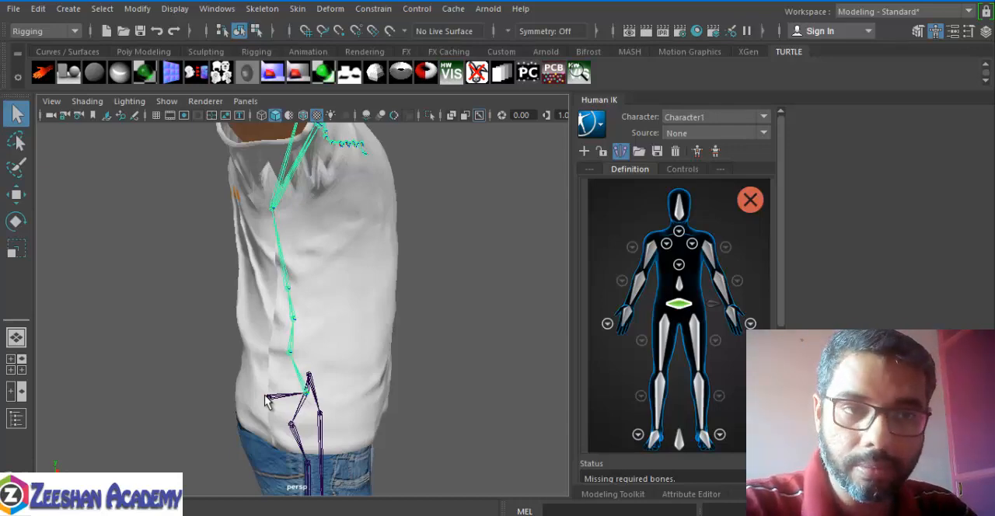
{"action": "left_click_drag", "start_coordinate": [403, 348], "coordinate": [331, 315], "text": "alt"}
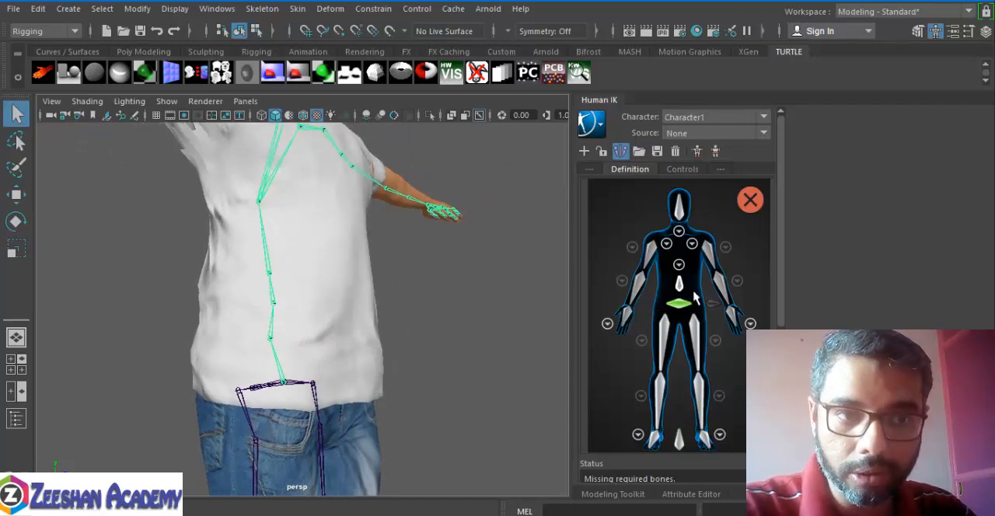
{"action": "left_click", "coordinate": [679, 264]}
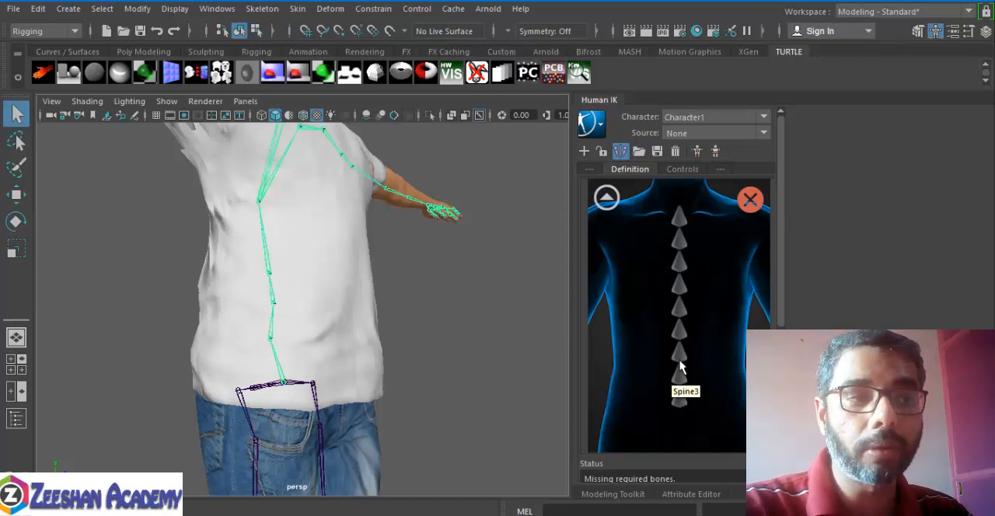
{"action": "left_click", "coordinate": [606, 196]}
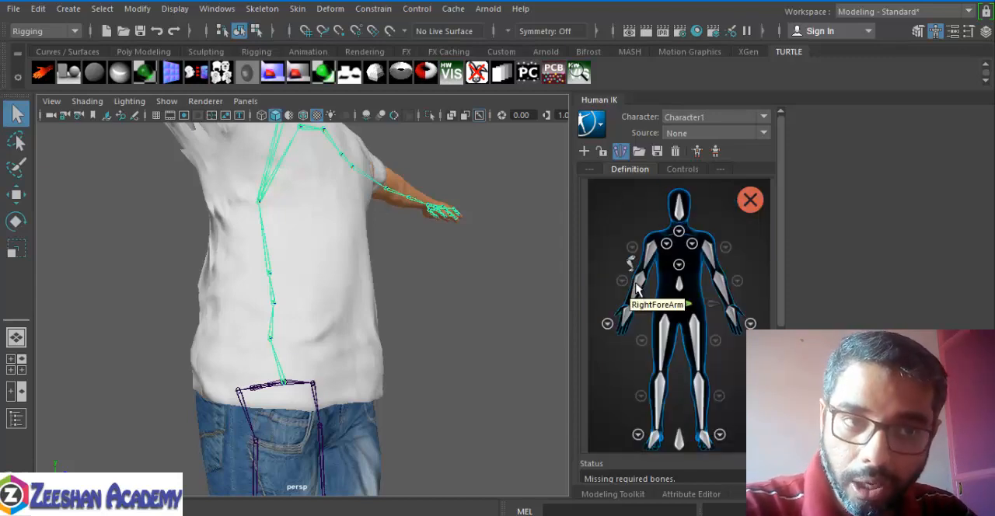
{"action": "left_click", "coordinate": [679, 288]}
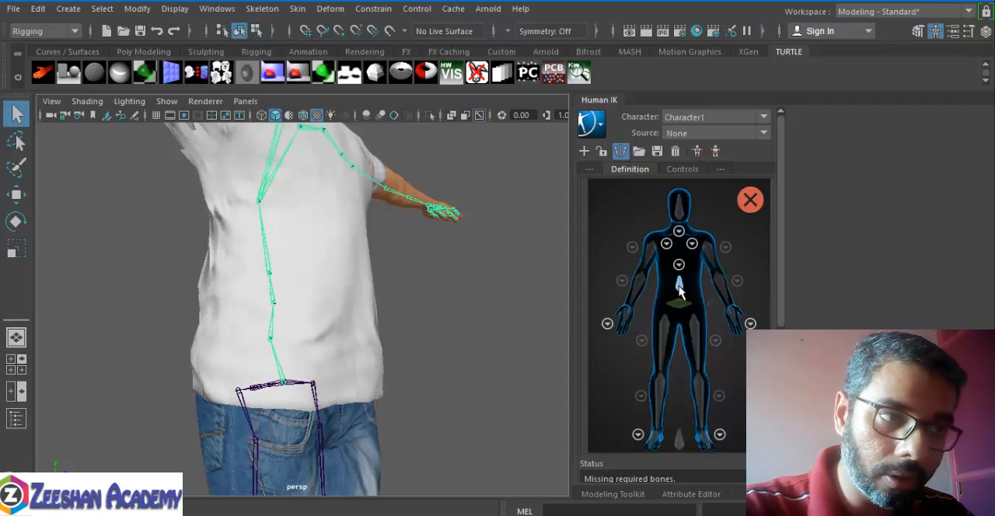
{"action": "left_click", "coordinate": [269, 336]}
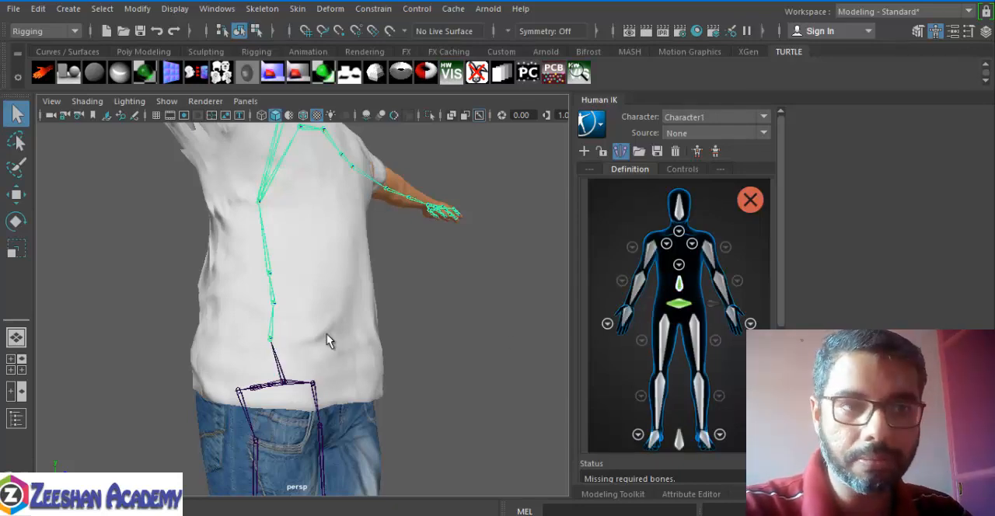
Step: In the detailed spine view, assign the mid-torso joint to the second spine slot and the chest joint to the third
{"action": "left_click", "coordinate": [678, 267]}
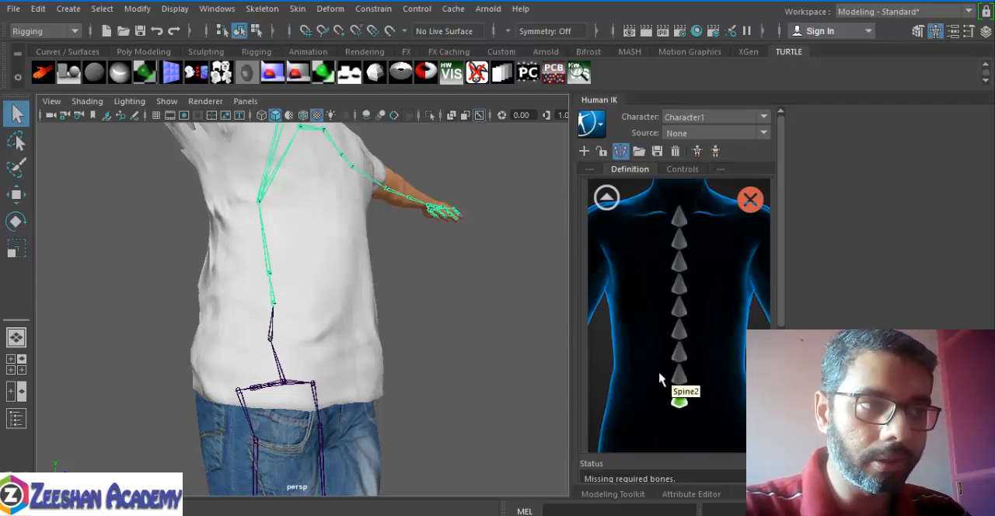
{"action": "left_click", "coordinate": [679, 375]}
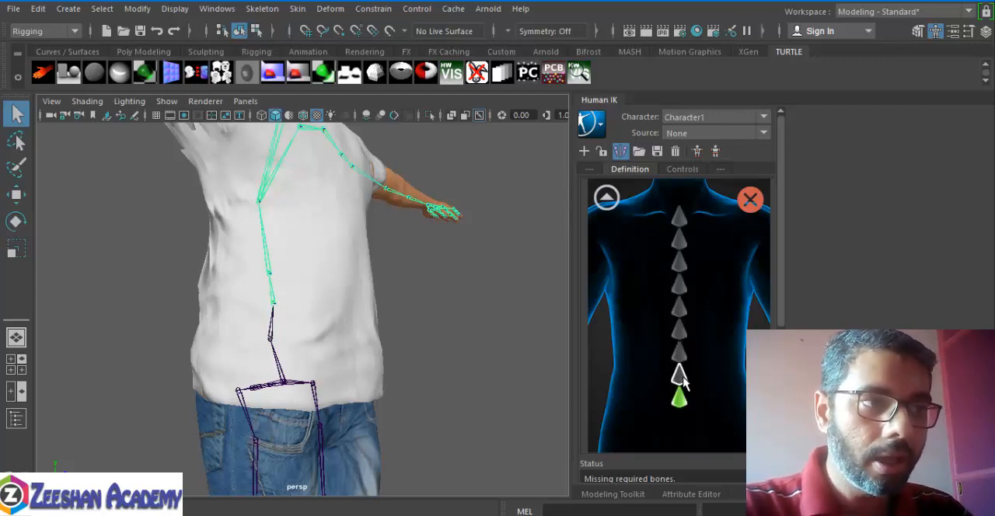
{"action": "left_click", "coordinate": [266, 272]}
{"action": "left_click_drag", "start_coordinate": [338, 305], "coordinate": [266, 373], "text": "alt"}
{"action": "left_click", "coordinate": [682, 356]}
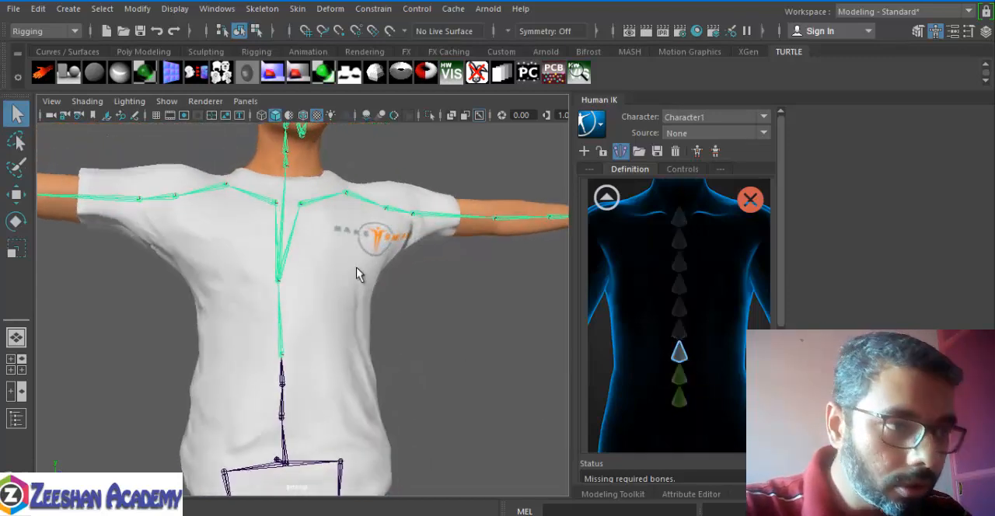
{"action": "left_click", "coordinate": [281, 284]}
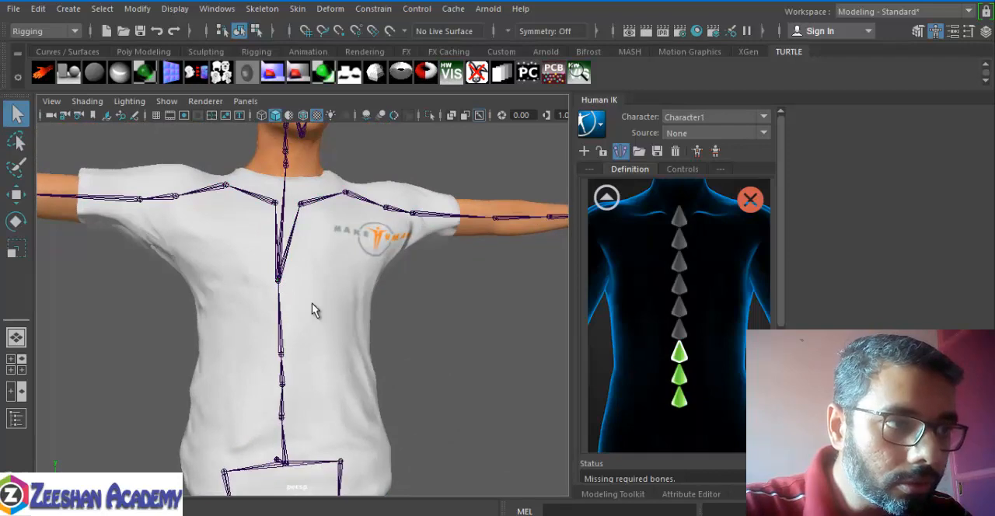
Step: Reassign the third spine slot to the spine02 joint and accept replacing its assigned bone
{"action": "right_click_drag", "start_coordinate": [311, 313], "coordinate": [489, 353], "text": "alt"}
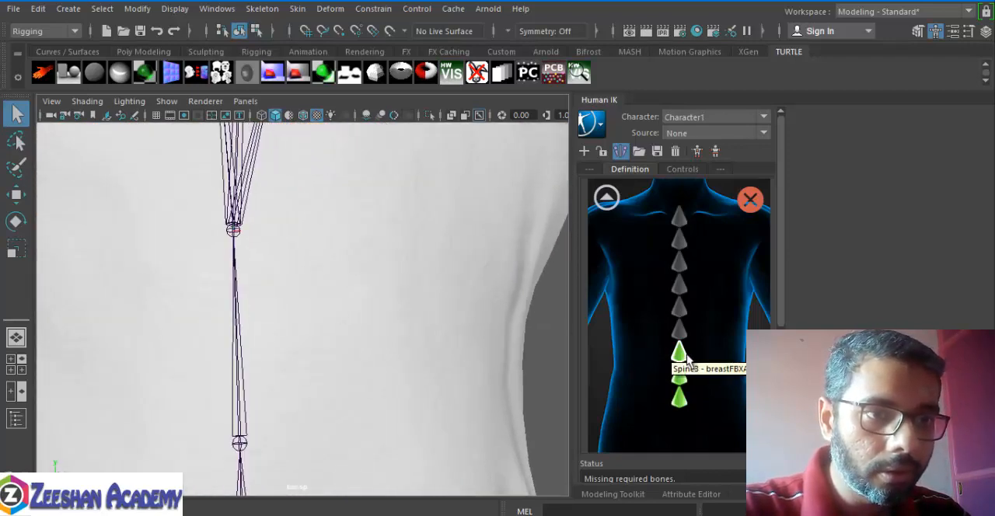
{"action": "left_click", "coordinate": [679, 377]}
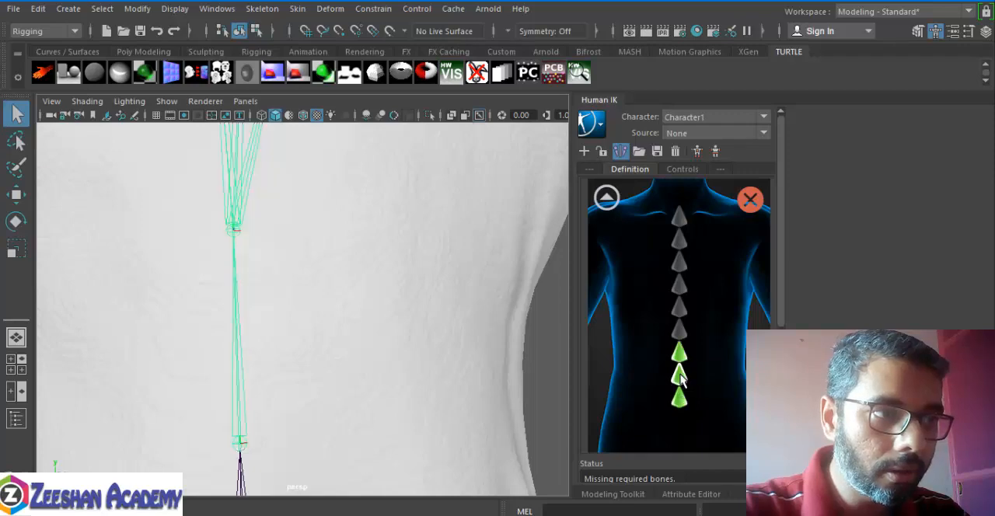
{"action": "left_click", "coordinate": [668, 365]}
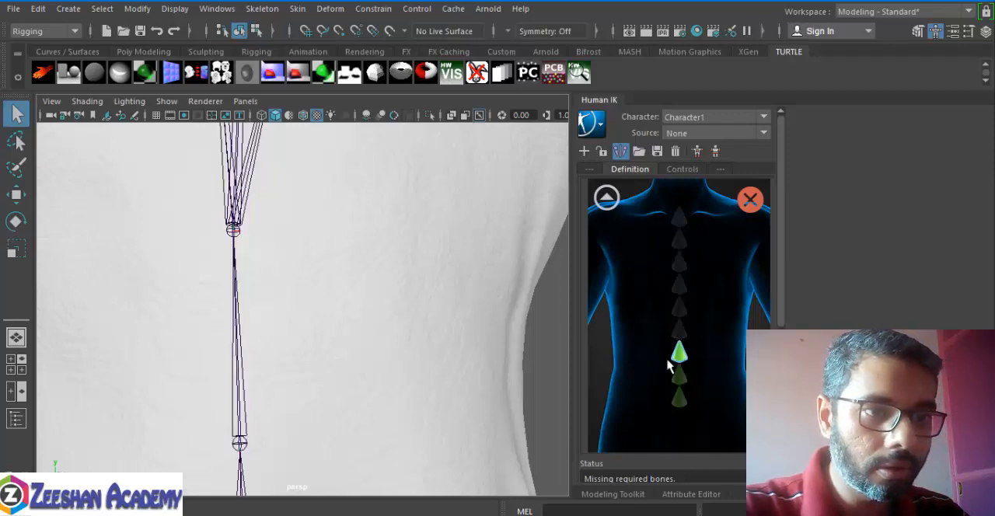
{"action": "left_click", "coordinate": [232, 229]}
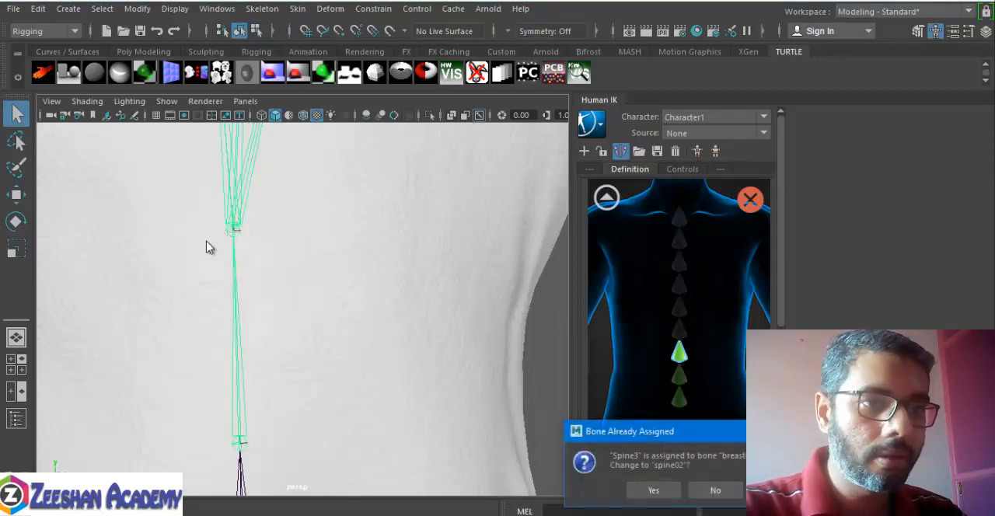
{"action": "left_click", "coordinate": [652, 490]}
{"action": "left_click", "coordinate": [645, 491]}
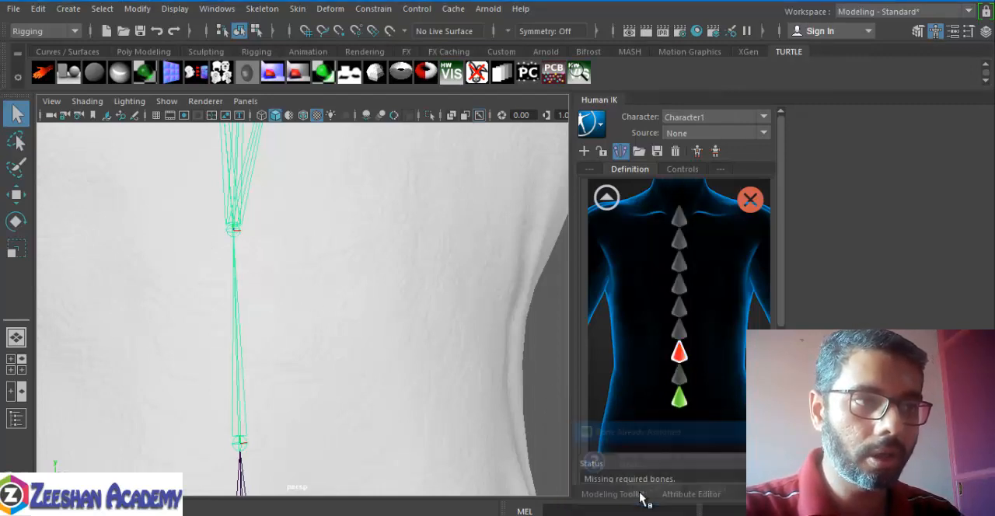
Step: Check the joint in the Spine1 slot, then assign the spine02 joint to the Spine2 slot and accept the bone reassignment
{"action": "left_click_drag", "start_coordinate": [275, 318], "coordinate": [358, 272], "text": "alt"}
{"action": "middle_click_drag", "start_coordinate": [358, 270], "coordinate": [414, 133], "text": "alt"}
{"action": "scroll", "coordinate": [414, 134], "scroll_direction": "down", "scroll_amount": 2}
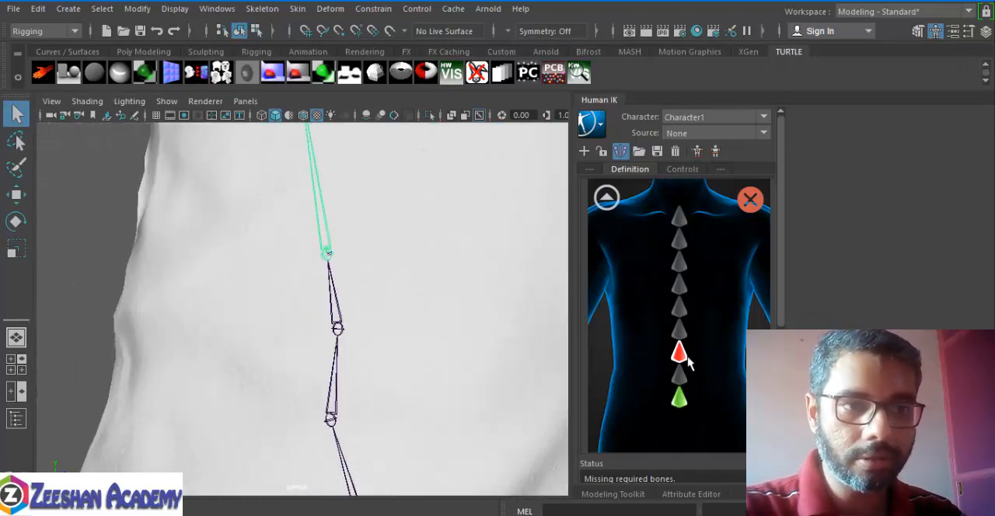
{"action": "left_click", "coordinate": [680, 401]}
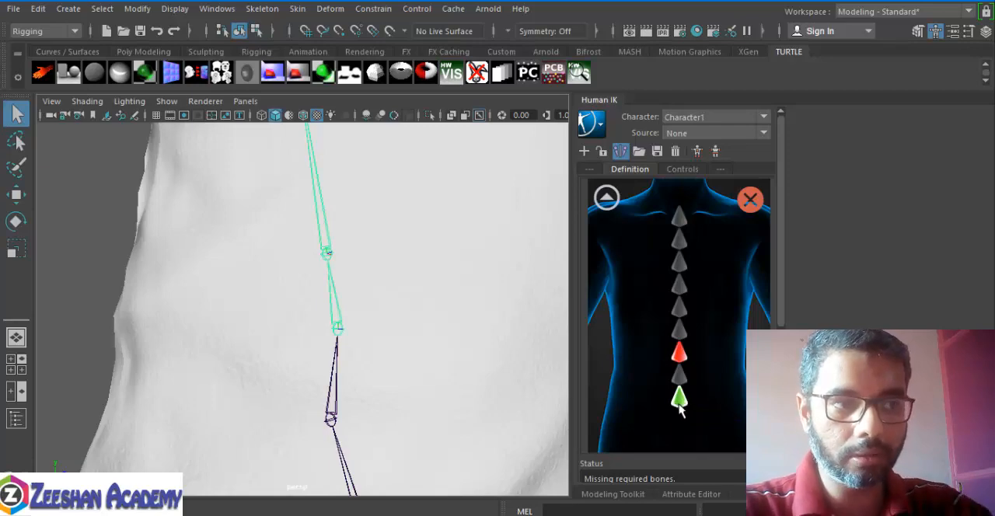
{"action": "left_click", "coordinate": [430, 337]}
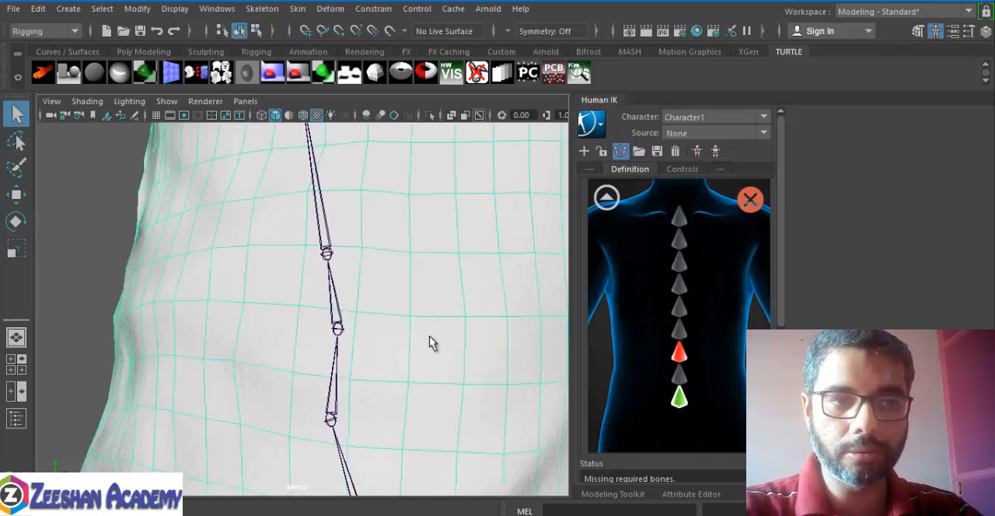
{"action": "left_click", "coordinate": [678, 401]}
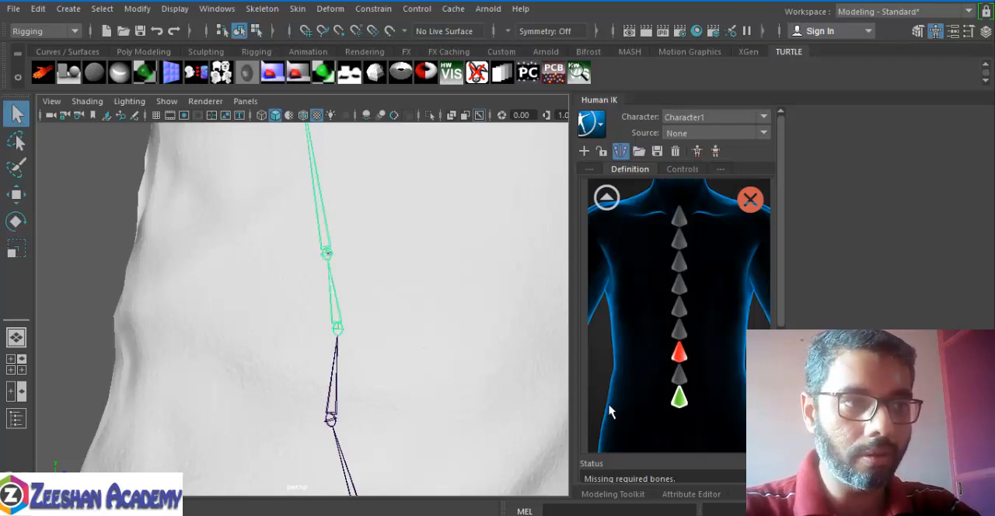
{"action": "left_click", "coordinate": [680, 378]}
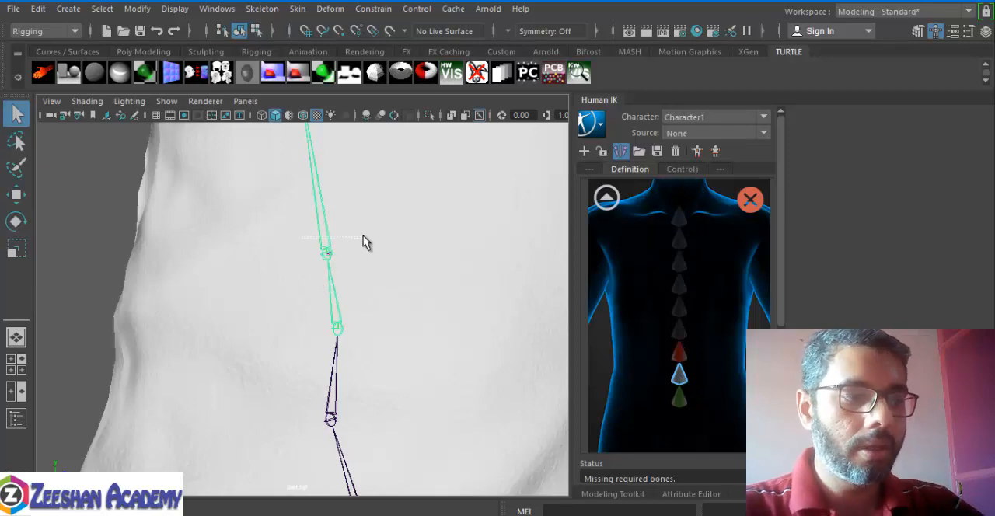
{"action": "left_click_drag", "start_coordinate": [366, 242], "coordinate": [371, 241]}
{"action": "left_click", "coordinate": [666, 495]}
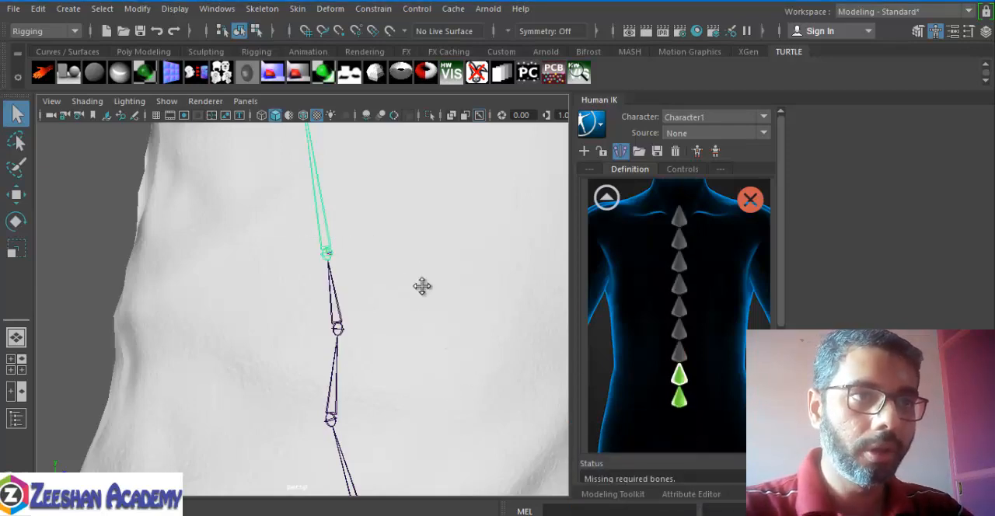
Step: Assign the chest joint where the collarbones branch off to the third spine slot and return to the full body view
{"action": "middle_click_drag", "start_coordinate": [422, 285], "coordinate": [461, 443], "text": "alt"}
{"action": "left_click_drag", "start_coordinate": [460, 439], "coordinate": [272, 338], "text": "alt"}
{"action": "middle_click_drag", "start_coordinate": [309, 281], "coordinate": [365, 352], "text": "alt"}
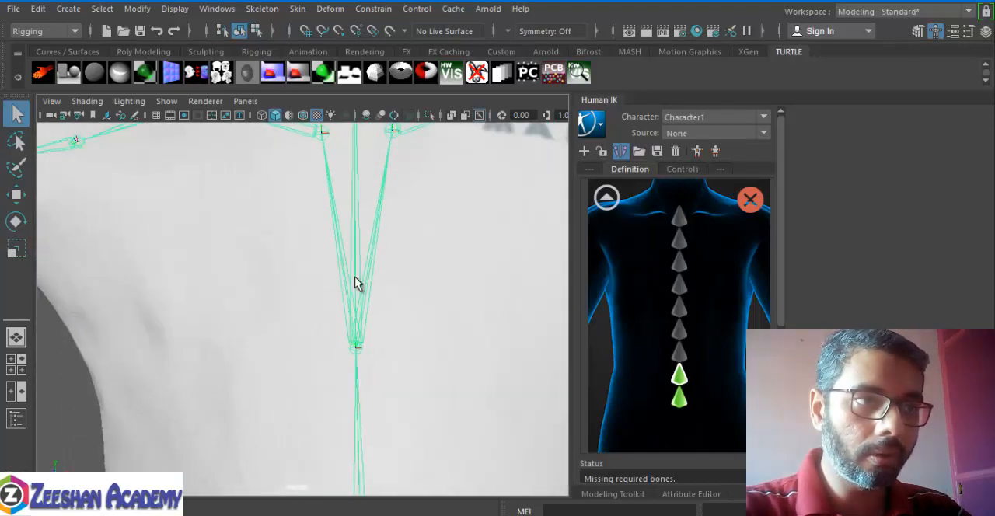
{"action": "key", "text": "super"}
{"action": "left_click", "coordinate": [509, 1]}
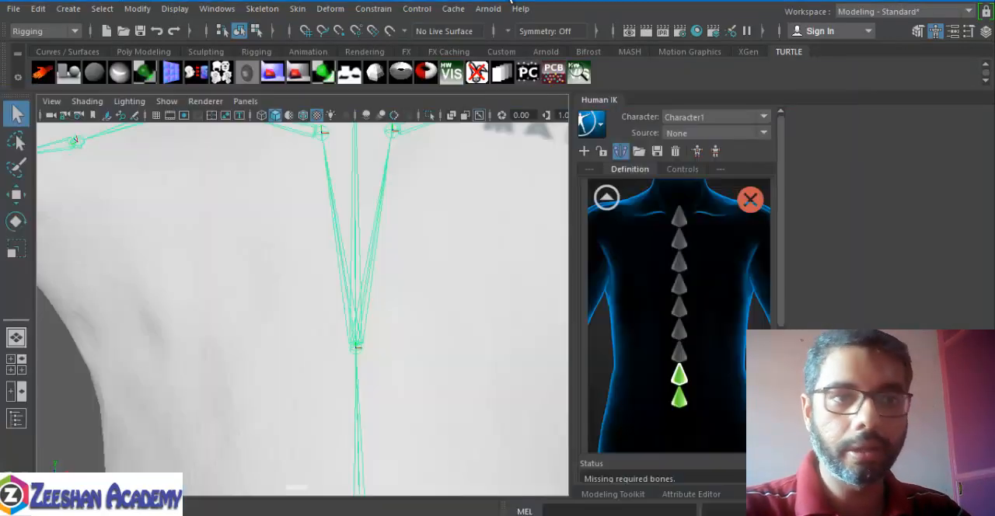
{"action": "left_click", "coordinate": [678, 352]}
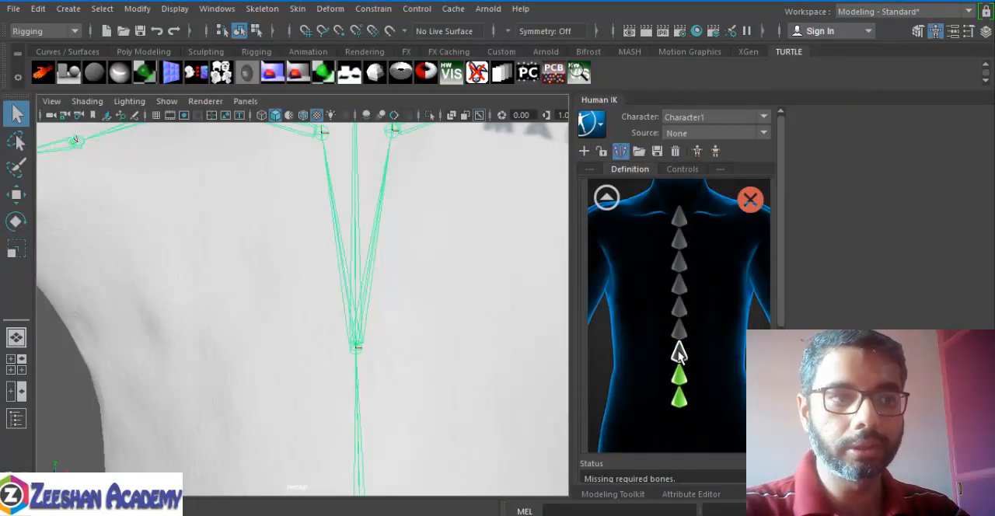
{"action": "left_click", "coordinate": [370, 207]}
{"action": "middle_click_drag", "start_coordinate": [390, 275], "coordinate": [393, 337], "text": "alt"}
{"action": "right_click_drag", "start_coordinate": [420, 311], "coordinate": [397, 317], "text": "alt"}
{"action": "left_click_drag", "start_coordinate": [396, 316], "coordinate": [415, 326], "text": "alt"}
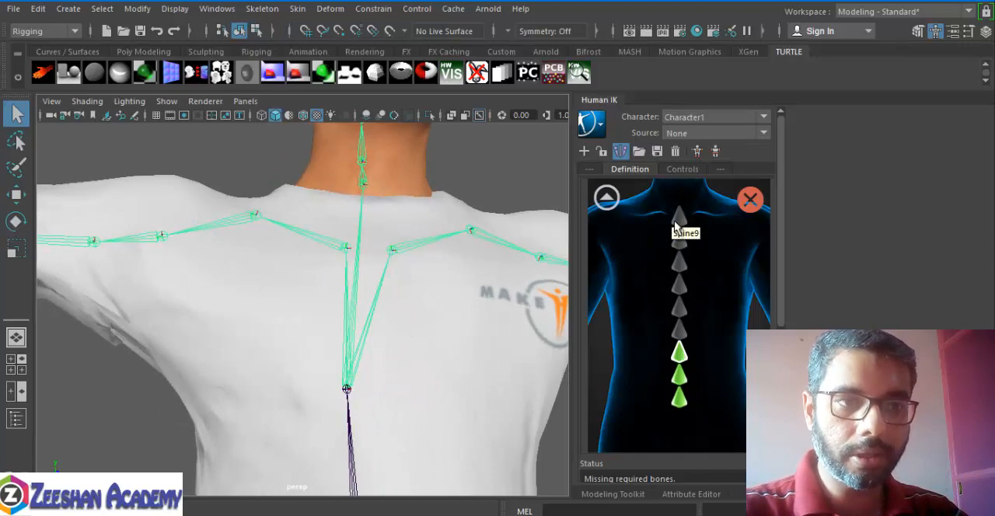
{"action": "left_click", "coordinate": [606, 197]}
Step: In the detailed left shoulder view, assign the inner collarbone joint to the first slot and the outer one to LeftShoulderExtra, then return to the full body view
{"action": "left_click_drag", "start_coordinate": [331, 373], "coordinate": [416, 378], "text": "alt"}
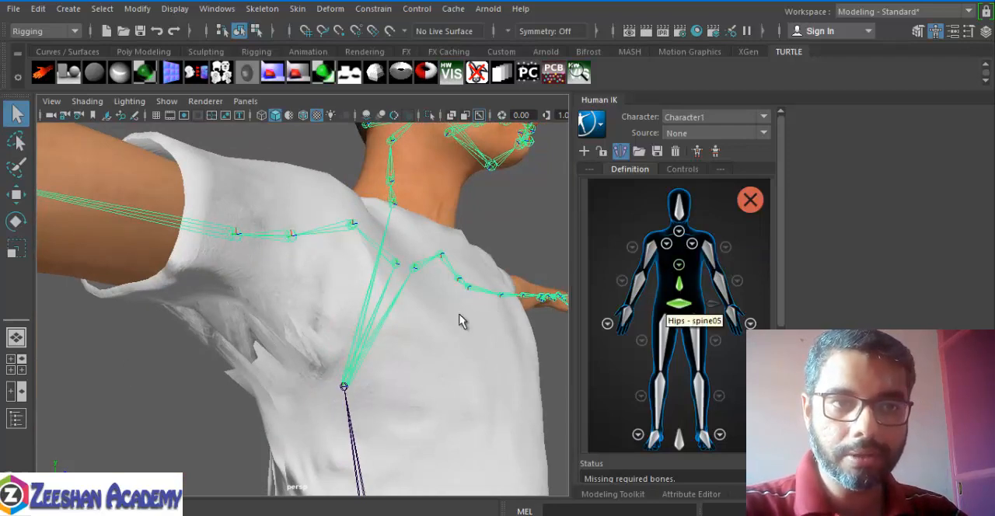
{"action": "left_click_drag", "start_coordinate": [459, 314], "coordinate": [341, 350], "text": "alt"}
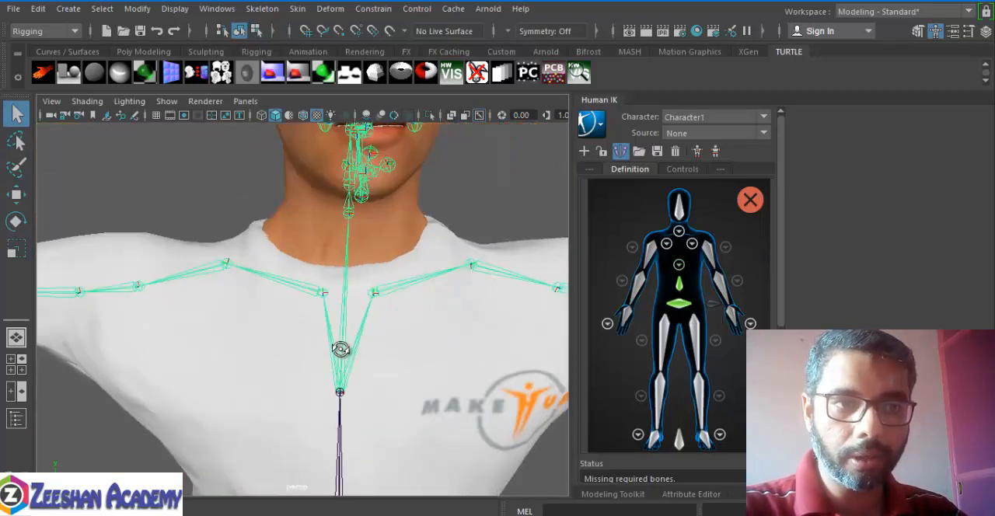
{"action": "left_click", "coordinate": [694, 251]}
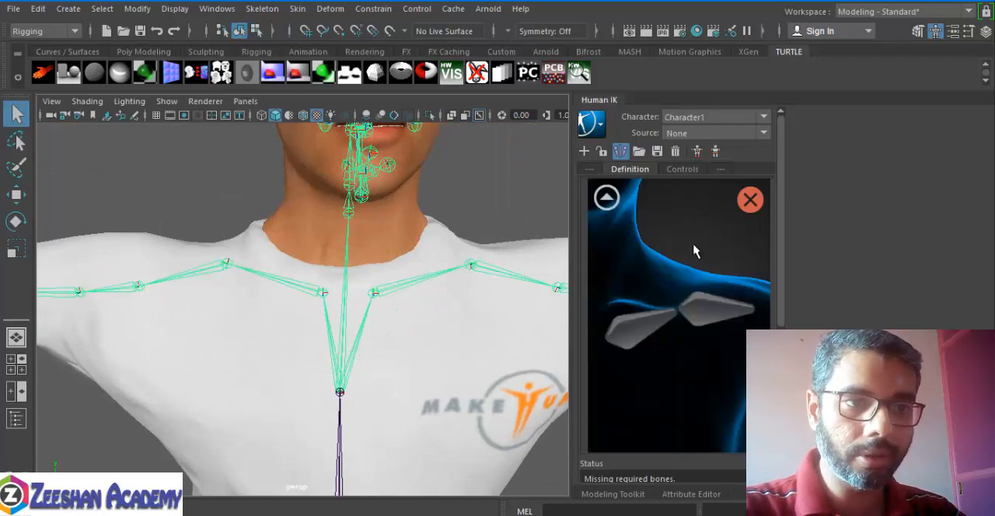
{"action": "left_click", "coordinate": [640, 324]}
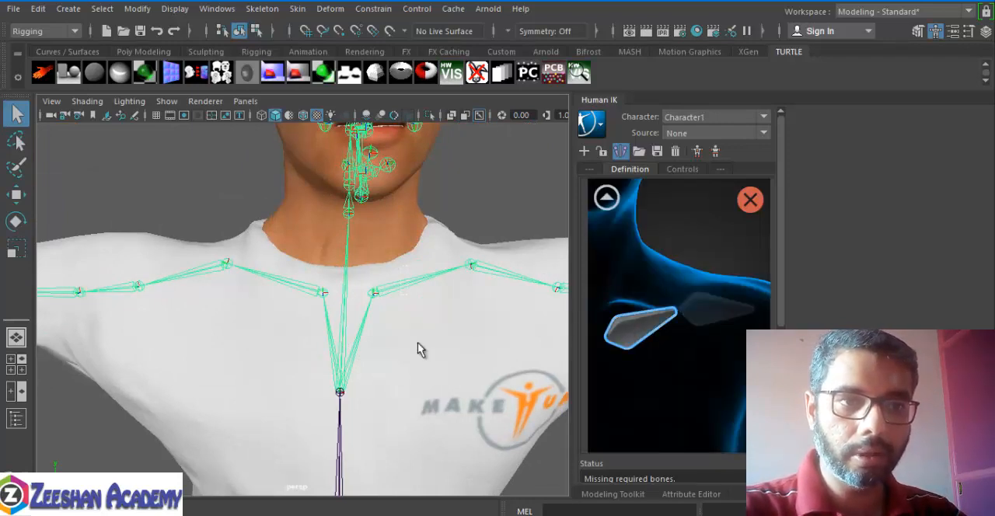
{"action": "left_click_drag", "start_coordinate": [402, 266], "coordinate": [418, 349]}
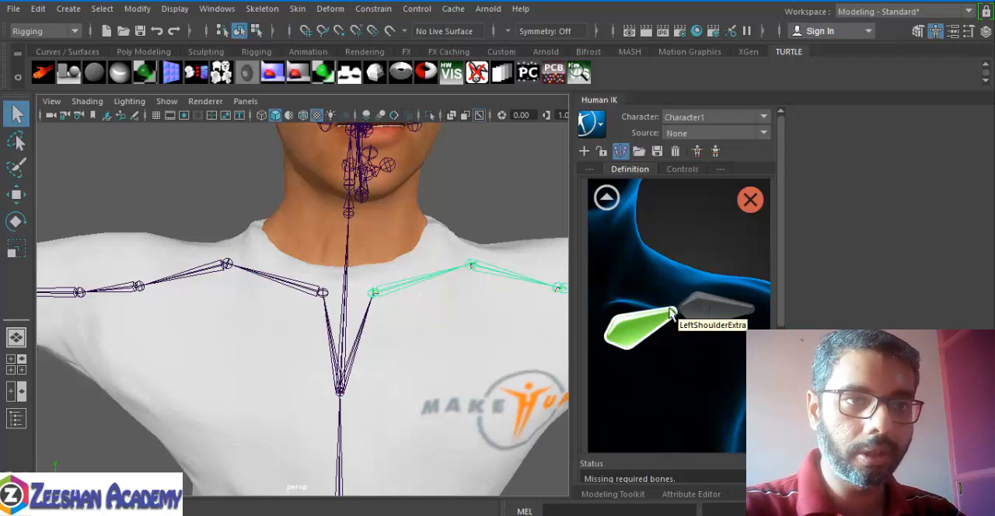
{"action": "left_click_drag", "start_coordinate": [536, 281], "coordinate": [437, 271], "text": "alt"}
{"action": "left_click", "coordinate": [729, 313]}
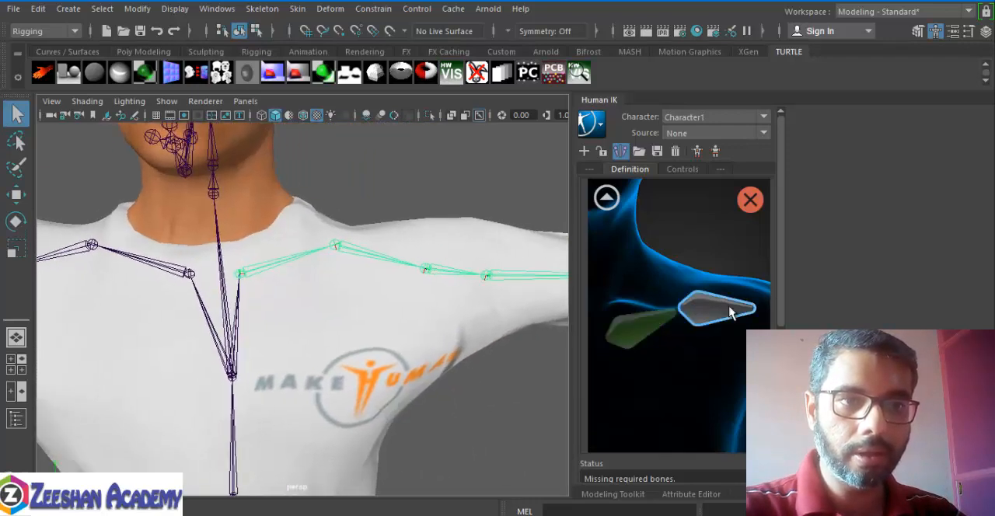
{"action": "left_click_drag", "start_coordinate": [379, 233], "coordinate": [392, 349]}
{"action": "middle_click_drag", "start_coordinate": [429, 348], "coordinate": [383, 329], "text": "alt"}
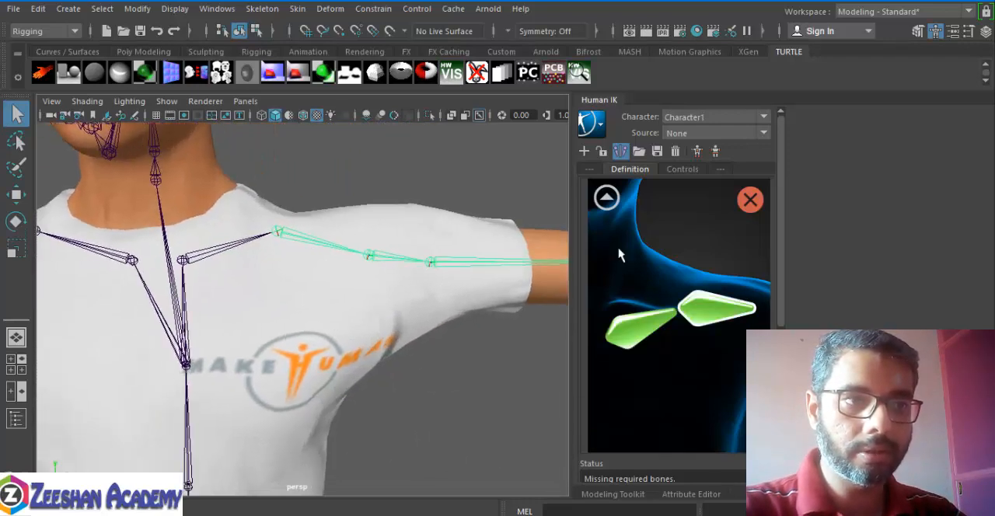
{"action": "left_click", "coordinate": [617, 209]}
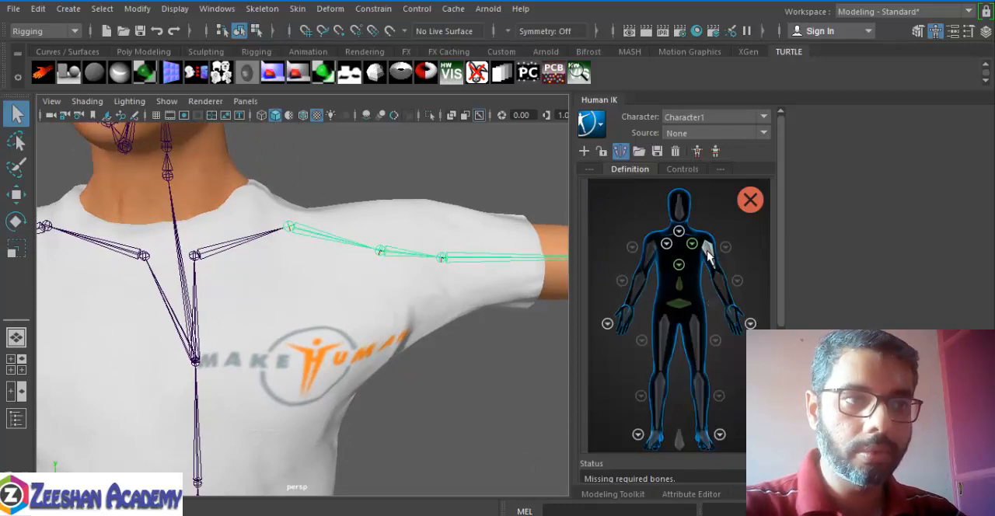
Step: Assign the second left upper-arm joint, upperarm02, to the LeftArm slot and the left elbow joint to the forearm slot
{"action": "left_click_drag", "start_coordinate": [460, 215], "coordinate": [469, 338]}
{"action": "middle_click_drag", "start_coordinate": [449, 319], "coordinate": [288, 317], "text": "alt"}
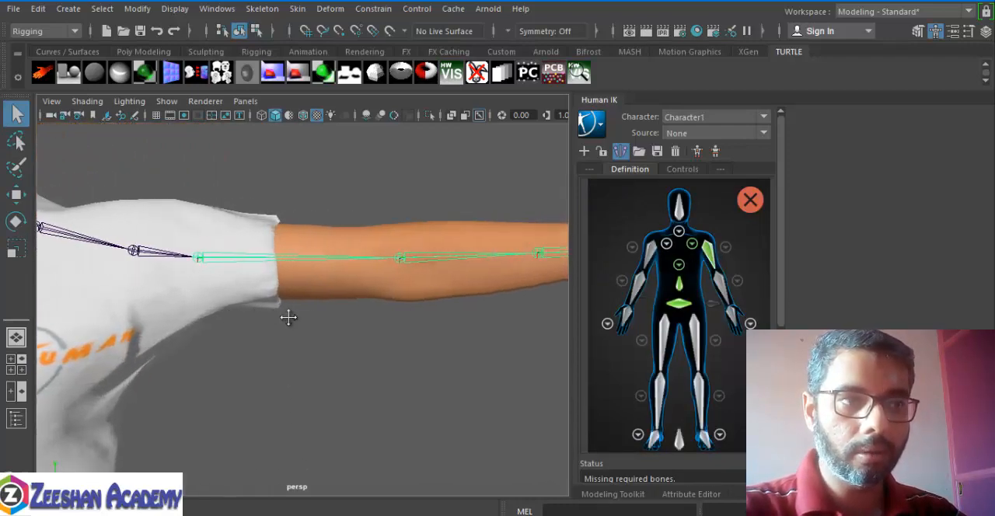
{"action": "left_click", "coordinate": [717, 281]}
{"action": "left_click_drag", "start_coordinate": [410, 210], "coordinate": [413, 294]}
{"action": "middle_click_drag", "start_coordinate": [481, 286], "coordinate": [309, 281], "text": "alt"}
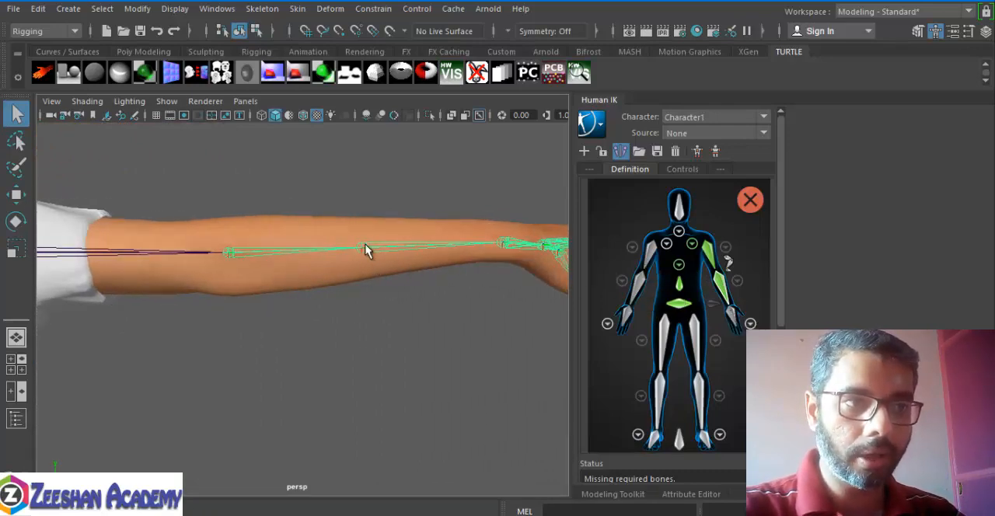
Step: Assign the left mid-forearm joint to the first forearm roll slot and the left wrist joint to the hand slot
{"action": "left_click", "coordinate": [738, 281]}
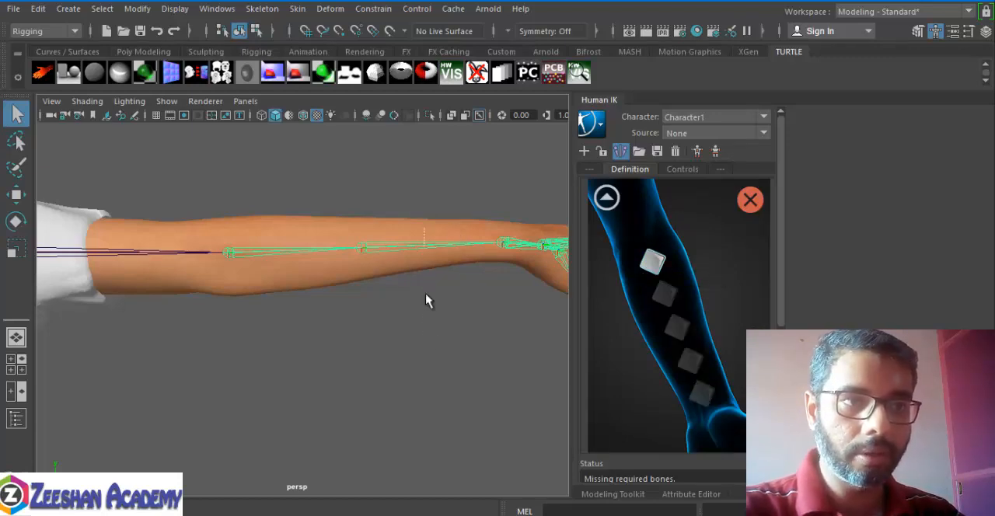
{"action": "left_click", "coordinate": [605, 196]}
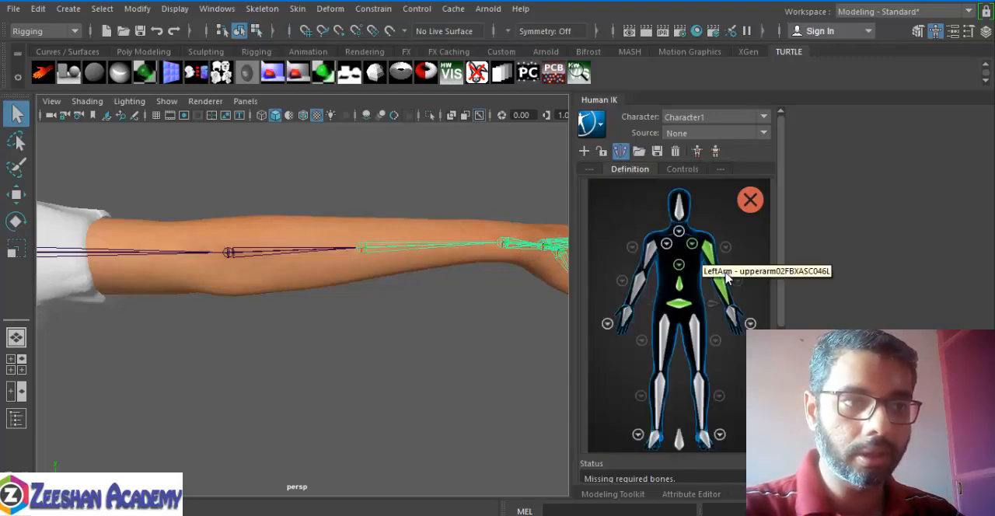
{"action": "left_click_drag", "start_coordinate": [503, 211], "coordinate": [312, 302]}
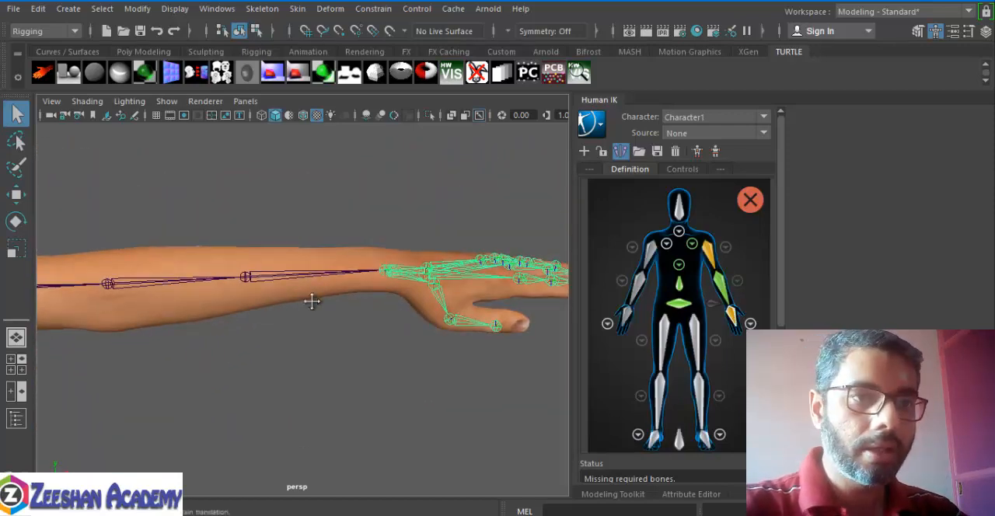
{"action": "middle_click_drag", "start_coordinate": [312, 302], "coordinate": [360, 300], "text": "alt"}
{"action": "right_click_drag", "start_coordinate": [361, 300], "coordinate": [211, 316], "text": "alt"}
{"action": "left_click_drag", "start_coordinate": [210, 316], "coordinate": [295, 340], "text": "alt"}
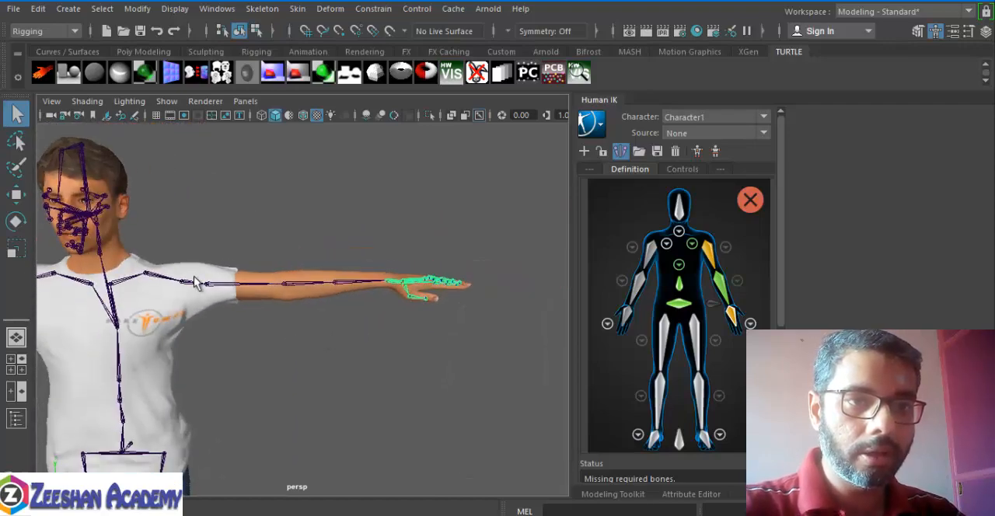
Step: In the detailed right shoulder view, assign the inner collarbone joint to the inner slot and the outer one to the outer slot, then return to full body
{"action": "middle_click_drag", "start_coordinate": [285, 302], "coordinate": [610, 298], "text": "alt"}
{"action": "left_click", "coordinate": [664, 244]}
{"action": "left_click", "coordinate": [704, 327]}
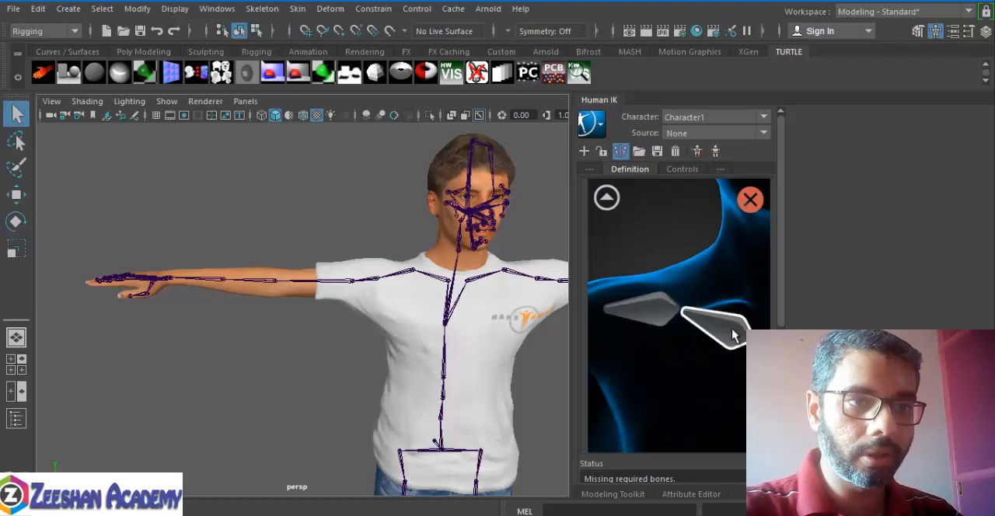
{"action": "left_click", "coordinate": [431, 281]}
{"action": "scroll", "coordinate": [432, 282], "scroll_direction": "up", "scroll_amount": 5}
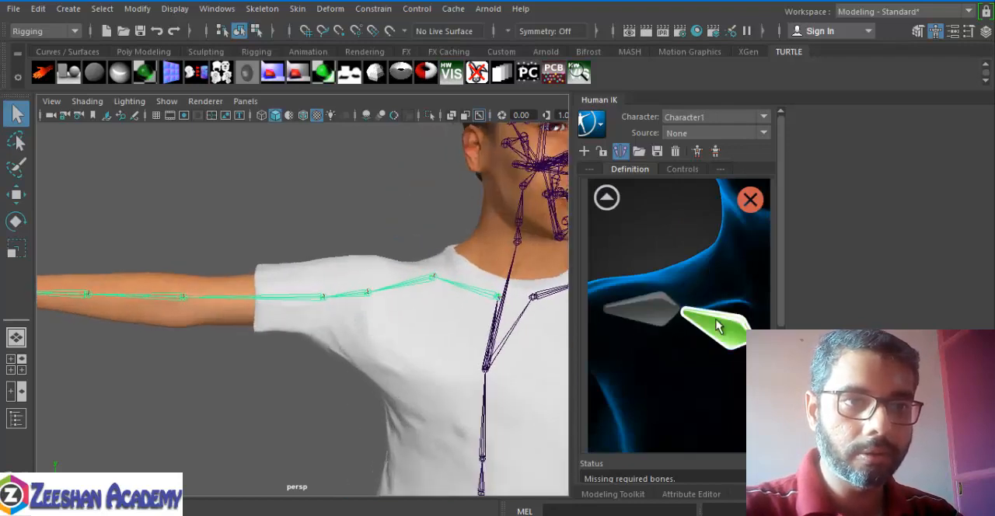
{"action": "left_click", "coordinate": [640, 308]}
{"action": "left_click", "coordinate": [424, 278]}
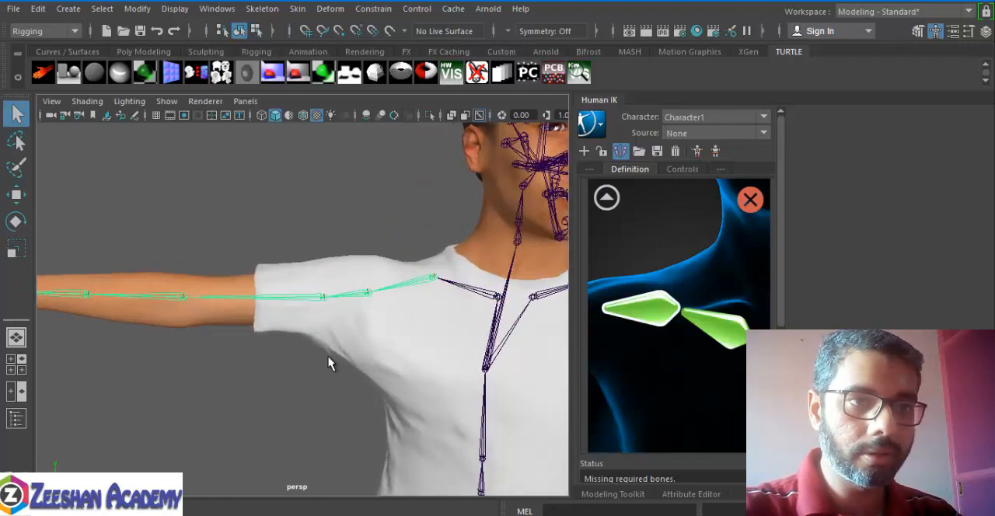
{"action": "middle_click_drag", "start_coordinate": [329, 360], "coordinate": [380, 364], "text": "alt"}
{"action": "left_click", "coordinate": [606, 197]}
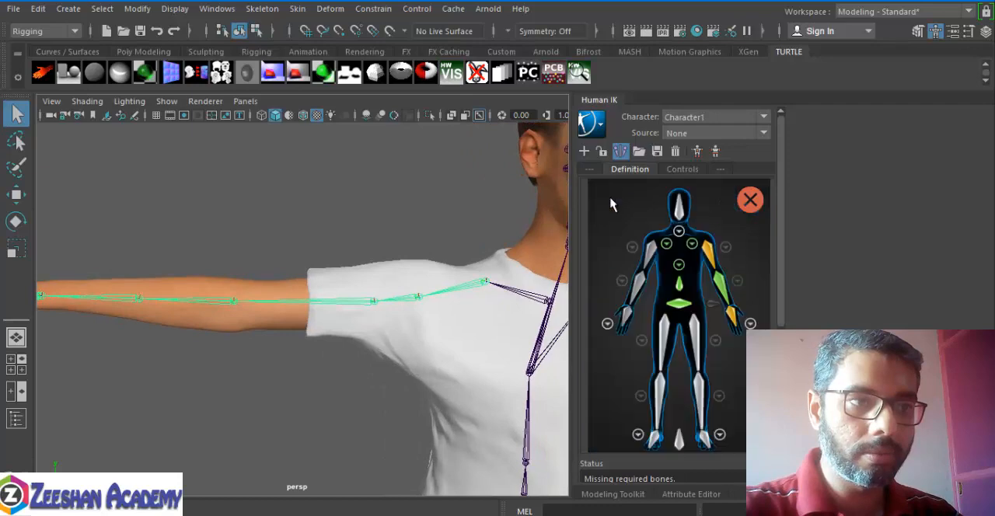
Step: Assign the first right upper-arm joint, upperarm01, to the RightArm slot
{"action": "left_click", "coordinate": [648, 248]}
{"action": "left_click", "coordinate": [412, 291]}
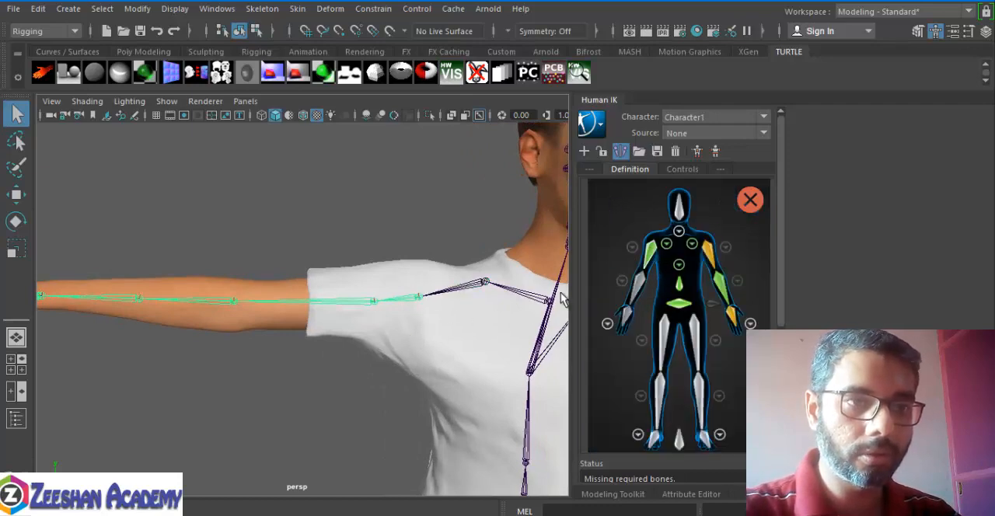
{"action": "left_click", "coordinate": [632, 268]}
{"action": "middle_click_drag", "start_coordinate": [335, 319], "coordinate": [327, 363], "text": "alt"}
{"action": "left_click_drag", "start_coordinate": [328, 362], "coordinate": [321, 304], "text": "alt"}
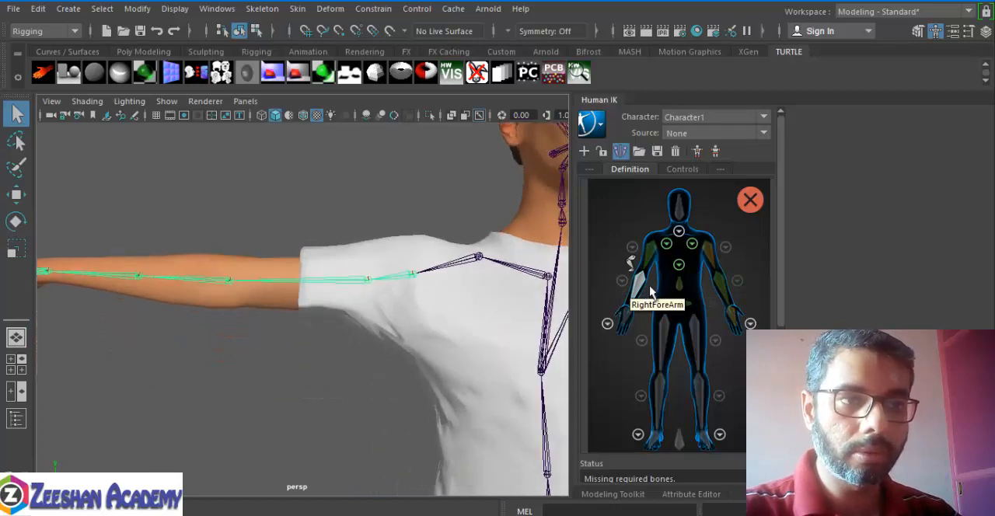
Step: Check which collarbone joints the two right shoulder slots are mapped to, then return to the full body view
{"action": "left_click", "coordinate": [668, 244]}
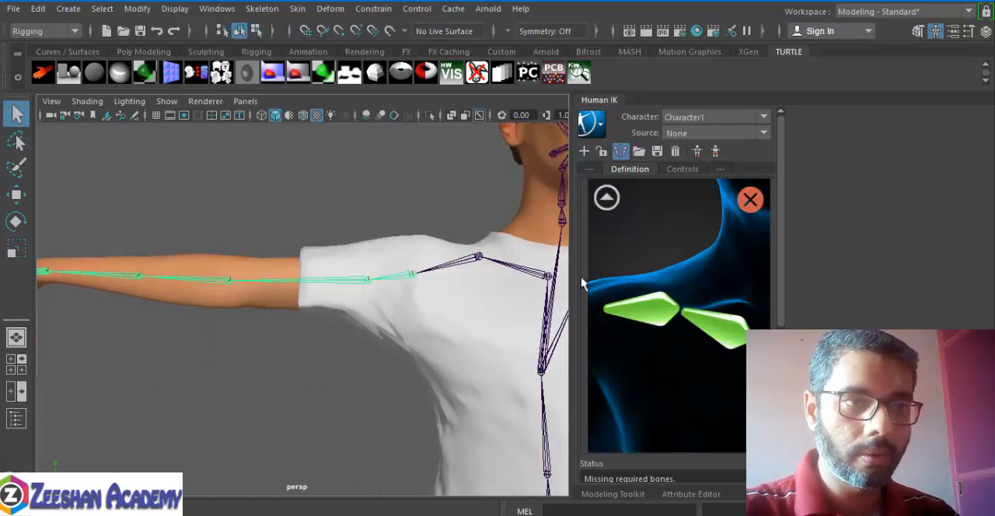
{"action": "left_click_drag", "start_coordinate": [471, 289], "coordinate": [427, 286], "text": "alt"}
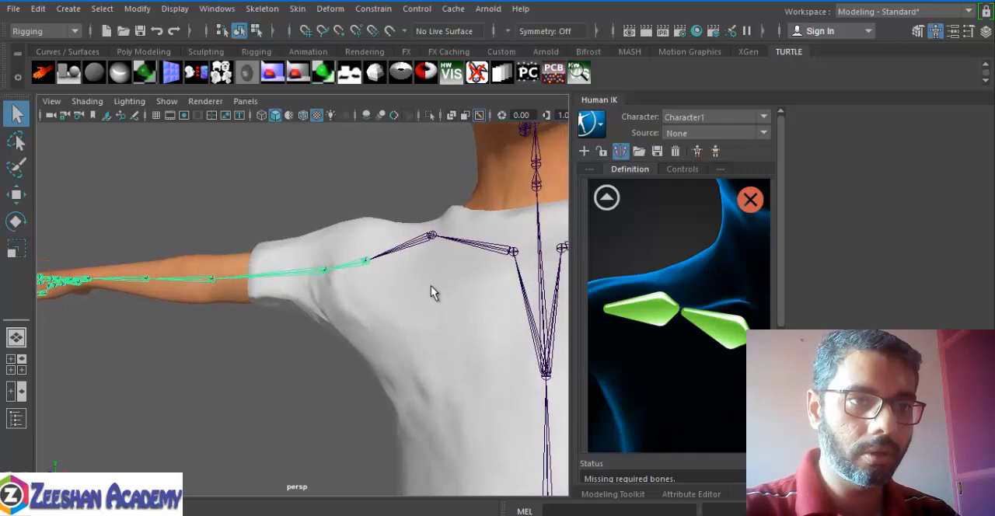
{"action": "left_click", "coordinate": [728, 334]}
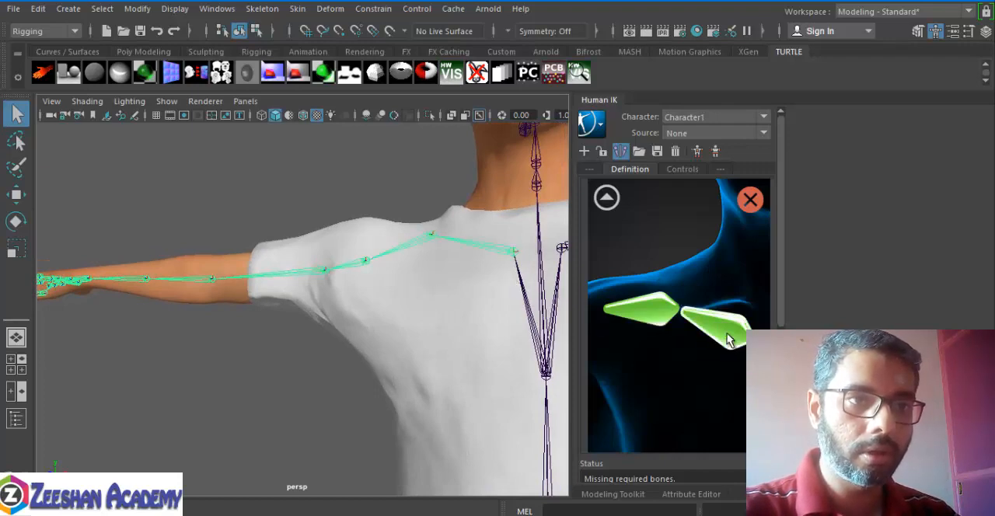
{"action": "left_click", "coordinate": [657, 321]}
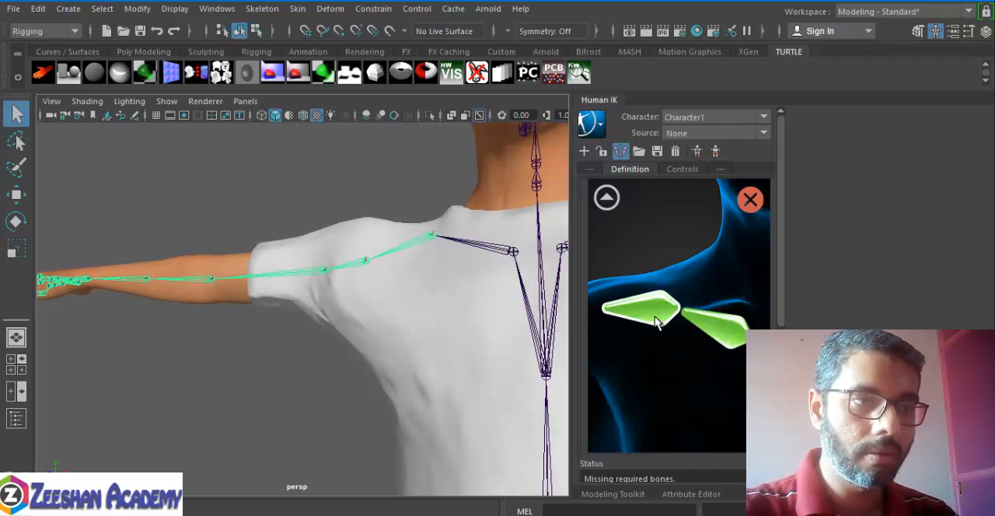
{"action": "left_click", "coordinate": [606, 198]}
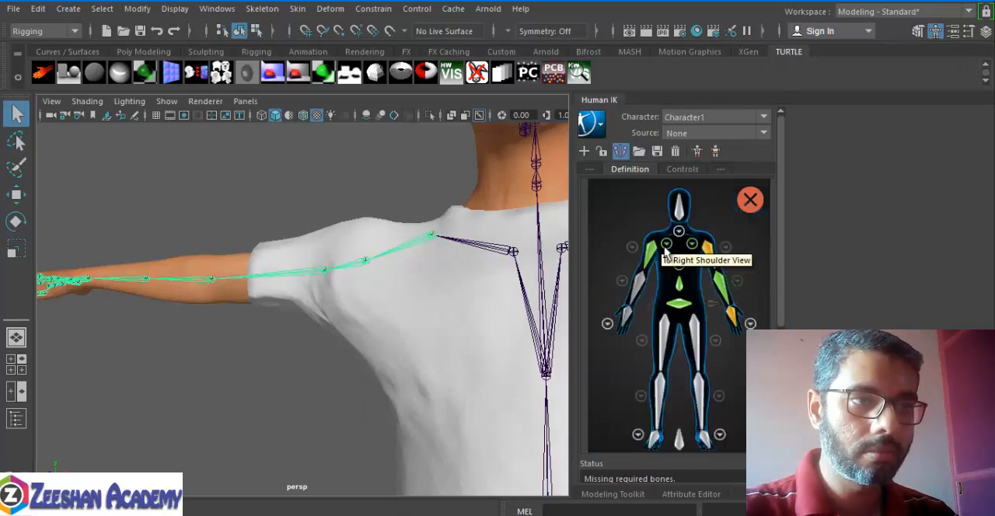
Step: Assign the right elbow joint to the RightForeArm slot
{"action": "left_click_drag", "start_coordinate": [358, 279], "coordinate": [375, 280], "text": "alt"}
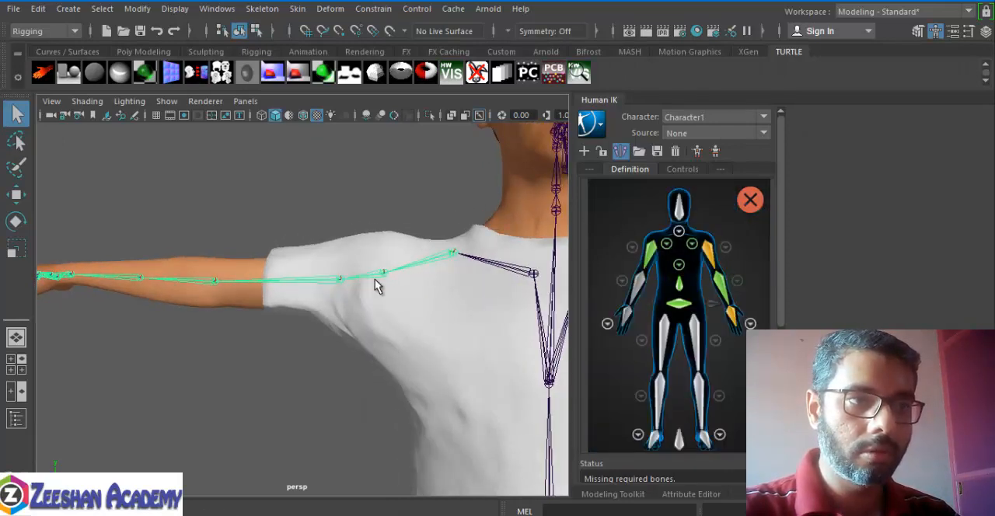
{"action": "left_click_drag", "start_coordinate": [449, 321], "coordinate": [464, 288], "text": "alt"}
{"action": "left_click", "coordinate": [651, 259]}
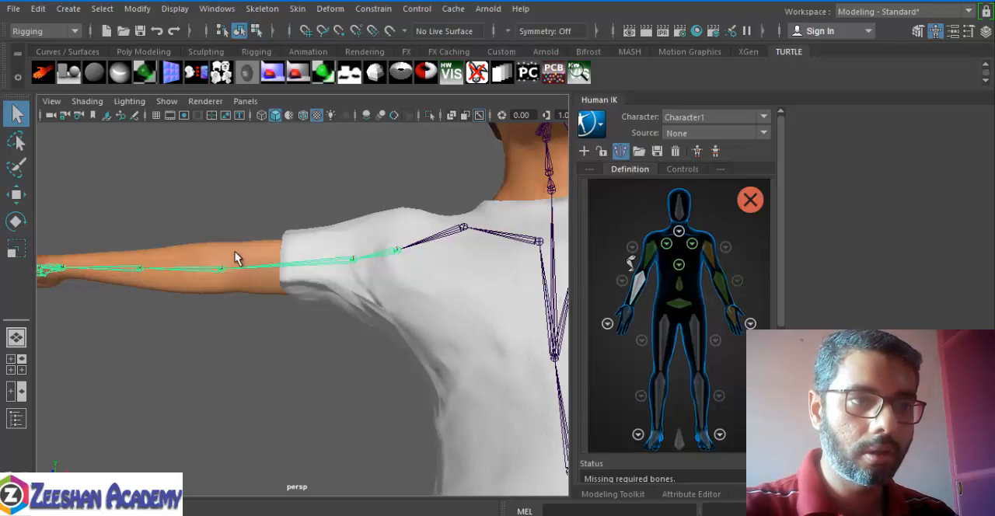
{"action": "left_click_drag", "start_coordinate": [225, 256], "coordinate": [237, 365], "text": "alt"}
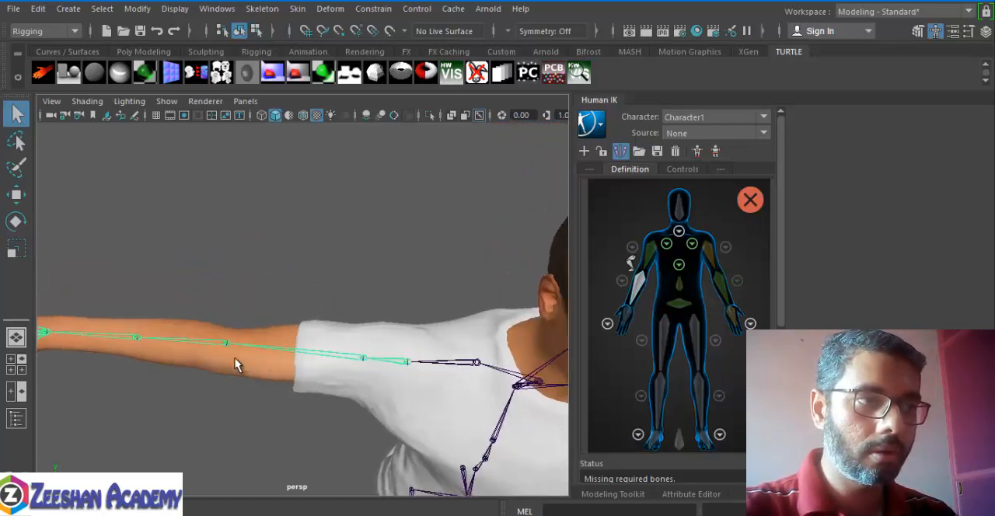
{"action": "left_click_drag", "start_coordinate": [205, 395], "coordinate": [206, 397]}
{"action": "left_click_drag", "start_coordinate": [257, 352], "coordinate": [324, 299], "text": "alt"}
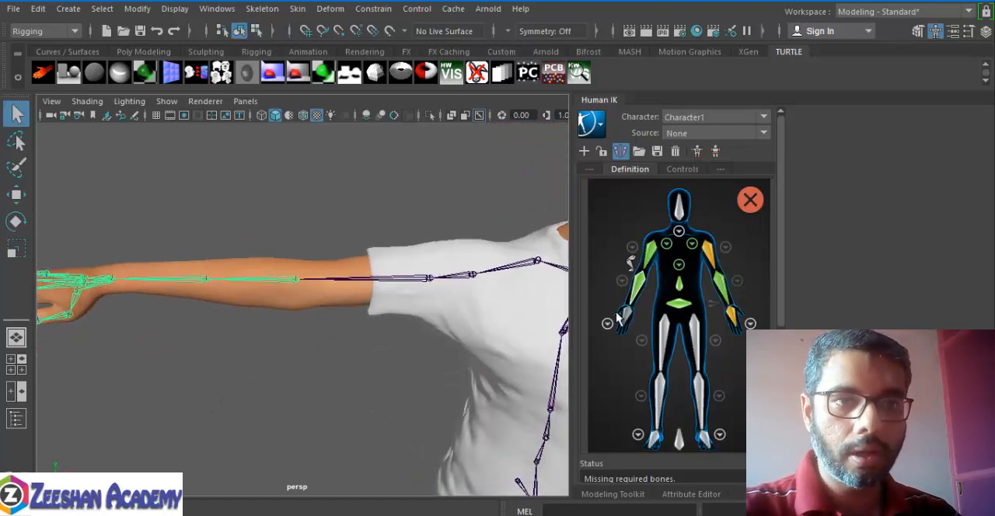
Step: Assign the right wrist joint to the RightHand slot
{"action": "left_click", "coordinate": [626, 319]}
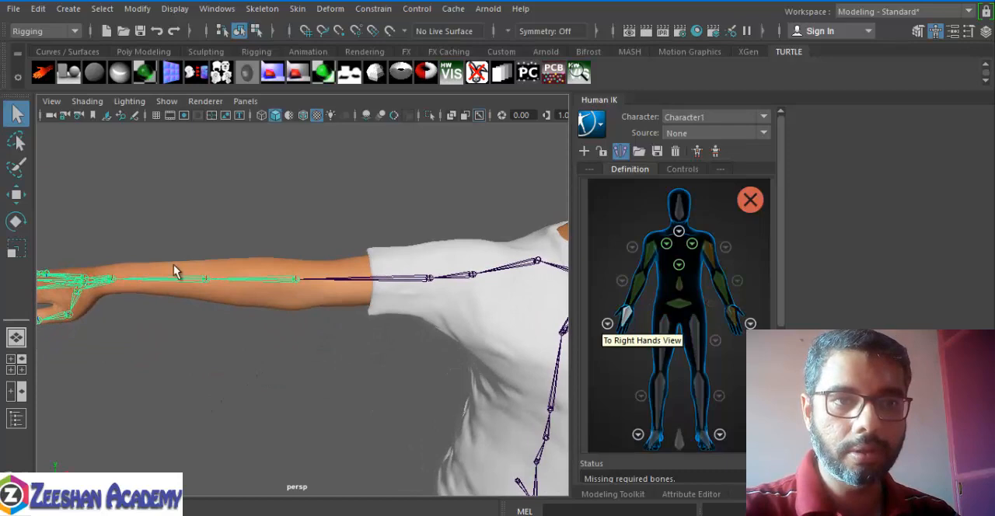
{"action": "left_click", "coordinate": [116, 285]}
{"action": "left_click_drag", "start_coordinate": [254, 350], "coordinate": [293, 339], "text": "alt"}
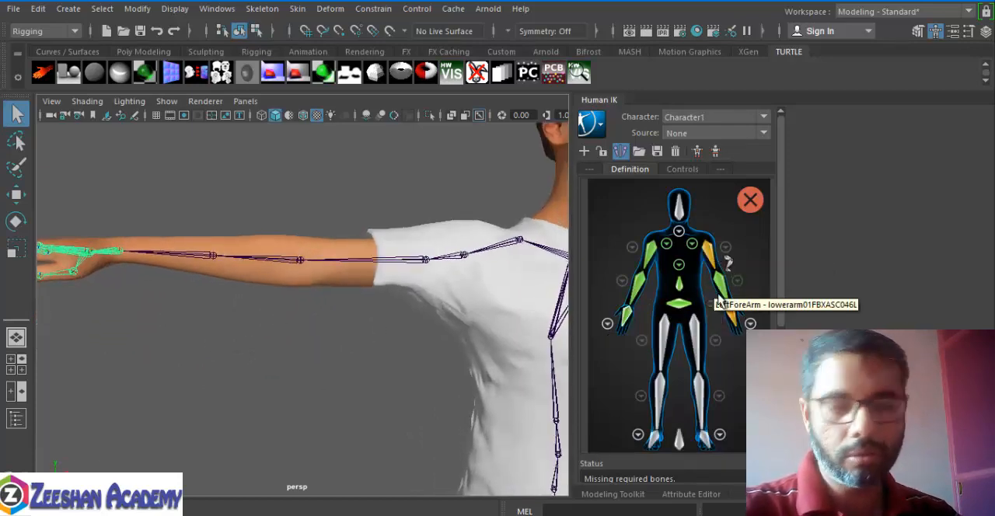
Step: Check which collarbone joints the two left shoulder slots are mapped to, then return to the full body view
{"action": "middle_click_drag", "start_coordinate": [366, 266], "coordinate": [290, 262], "text": "alt"}
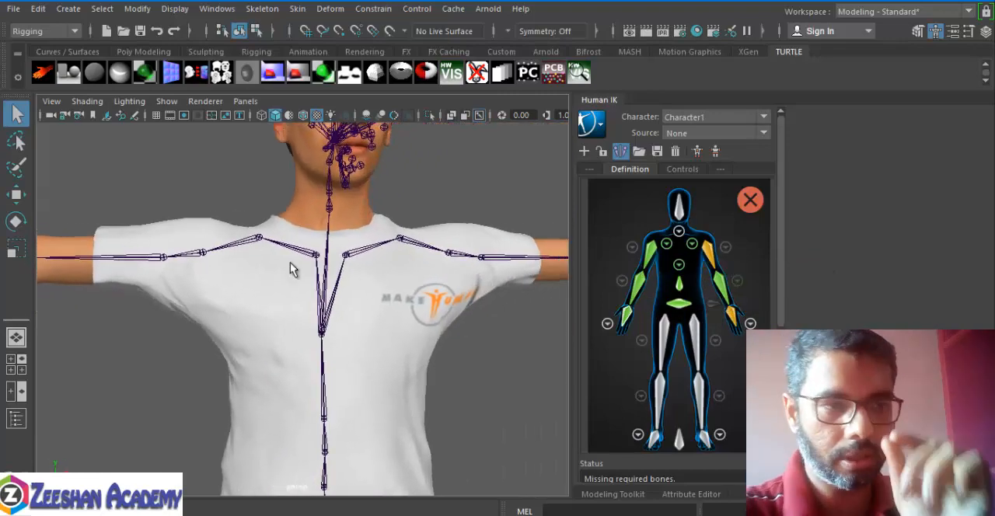
{"action": "left_click", "coordinate": [679, 232]}
{"action": "left_click", "coordinate": [648, 321]}
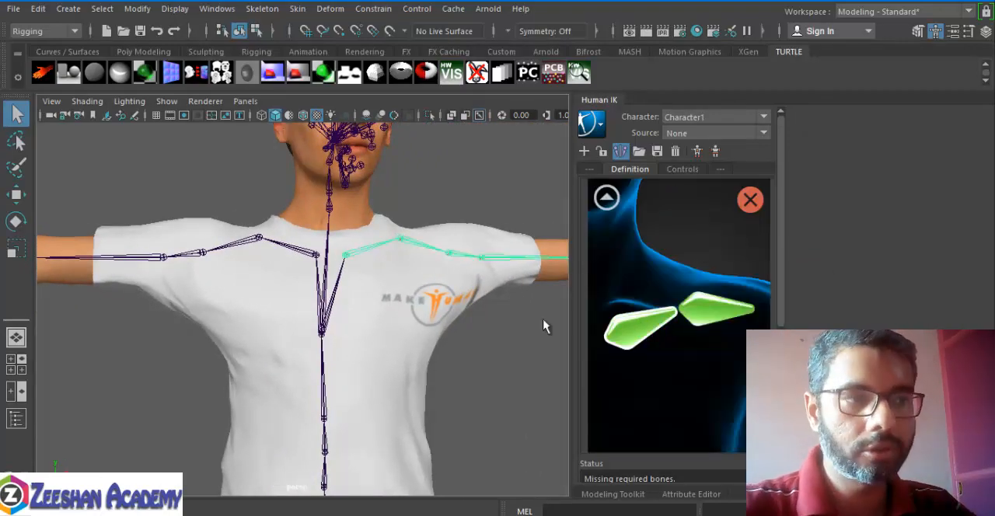
{"action": "left_click_drag", "start_coordinate": [544, 322], "coordinate": [380, 308], "text": "alt"}
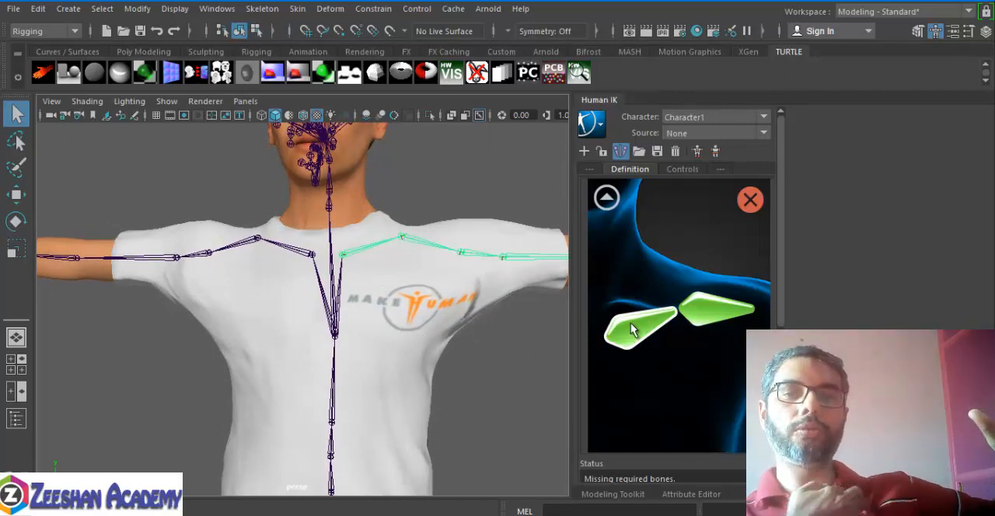
{"action": "right_click_drag", "start_coordinate": [347, 319], "coordinate": [420, 311], "text": "alt"}
{"action": "middle_click_drag", "start_coordinate": [420, 311], "coordinate": [318, 320], "text": "alt"}
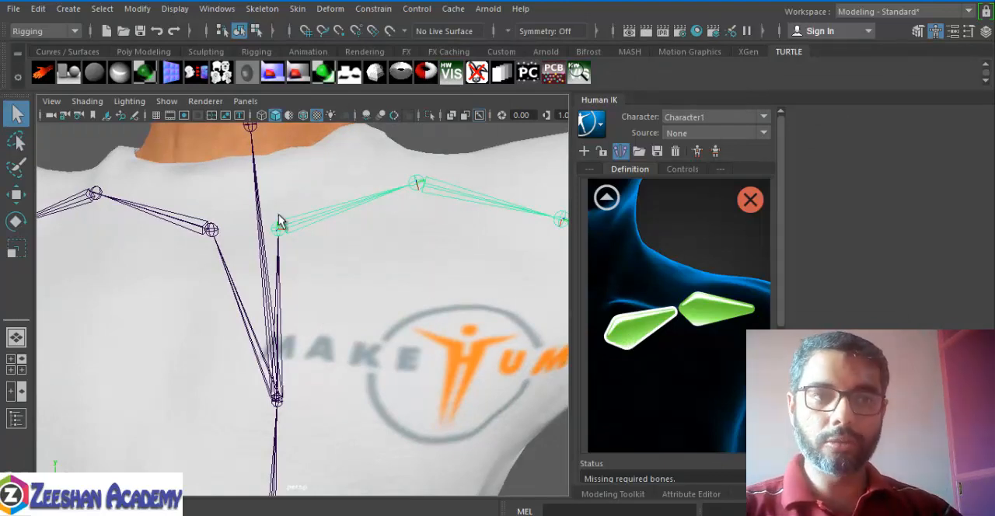
{"action": "left_click", "coordinate": [706, 311]}
{"action": "middle_click_drag", "start_coordinate": [505, 238], "coordinate": [480, 237], "text": "alt"}
{"action": "left_click", "coordinate": [606, 199]}
{"action": "middle_click_drag", "start_coordinate": [440, 261], "coordinate": [459, 251], "text": "alt"}
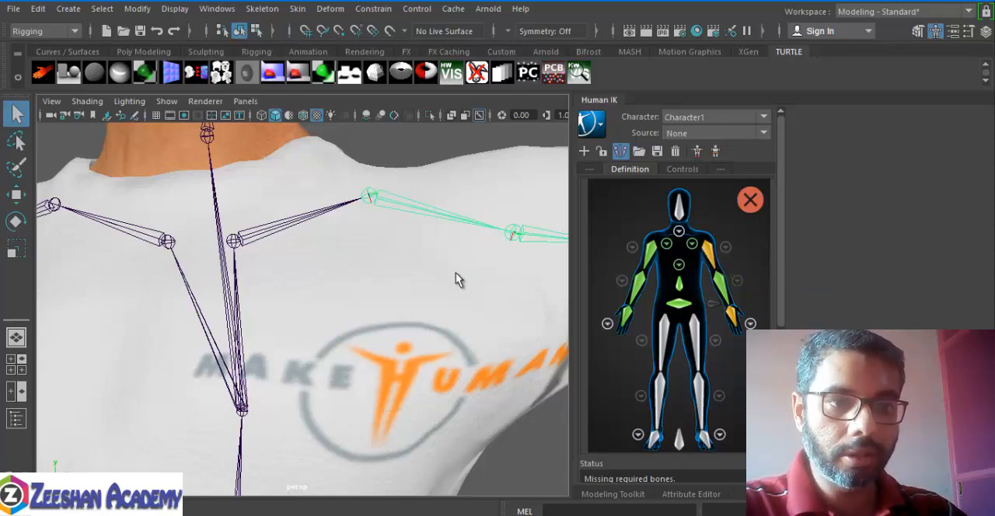
Step: Reassign the LeftArm slot to the first left upper-arm joint, upperarm01
{"action": "right_click_drag", "start_coordinate": [458, 279], "coordinate": [386, 270], "text": "alt"}
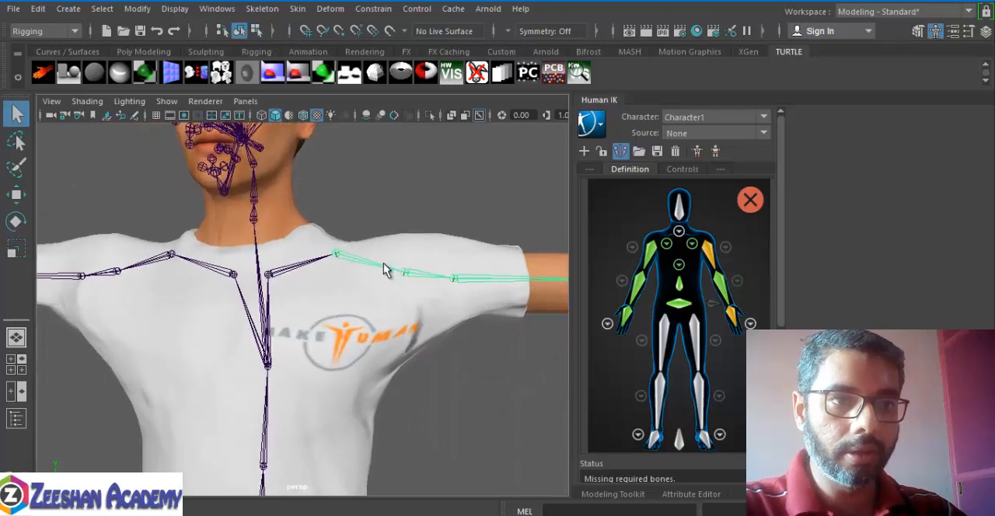
{"action": "double_click", "coordinate": [707, 250]}
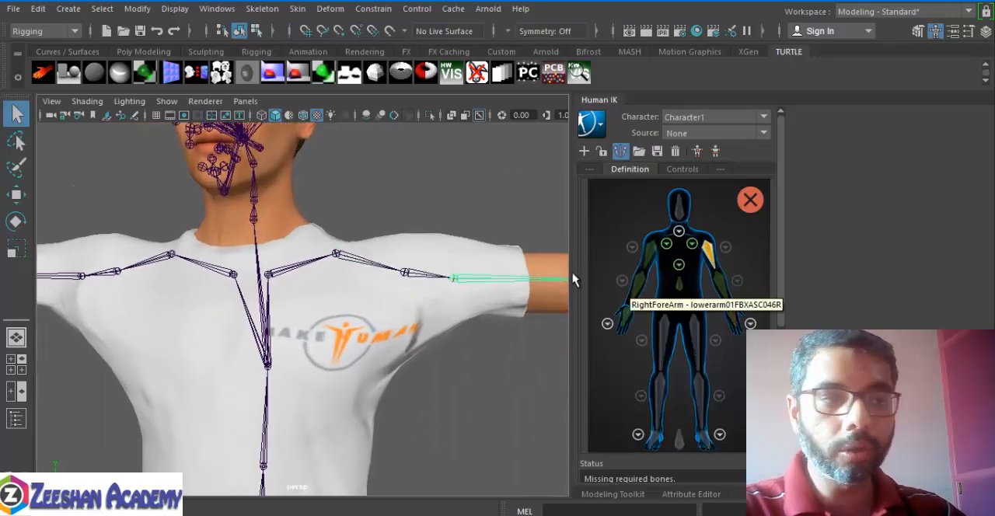
{"action": "left_click", "coordinate": [412, 272]}
{"action": "left_click", "coordinate": [656, 491]}
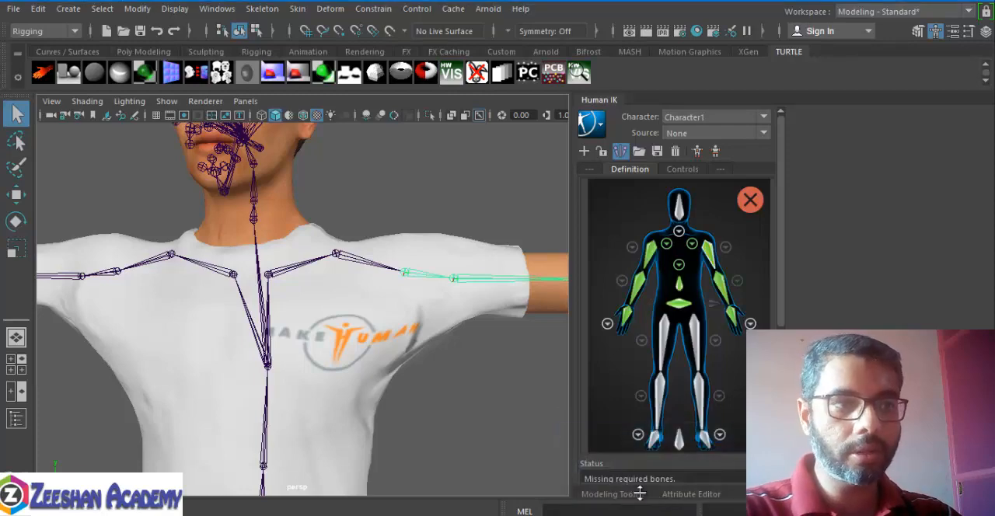
Step: Check the joints mapped to the left arm, forearm and hand slots, and inspect the left forearm roll slots
{"action": "left_click_drag", "start_coordinate": [487, 366], "coordinate": [446, 366], "text": "alt"}
{"action": "scroll", "coordinate": [448, 366], "scroll_direction": "up", "scroll_amount": 2}
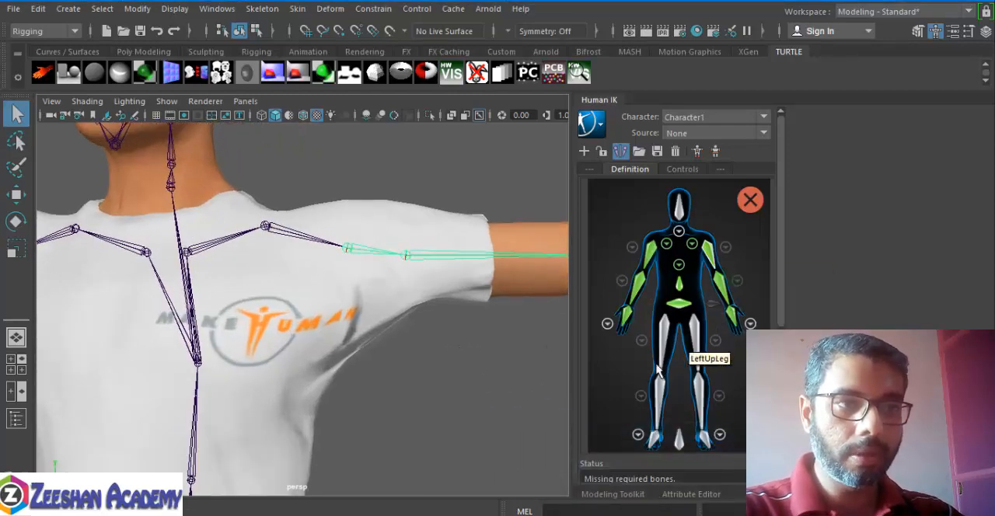
{"action": "middle_click_drag", "start_coordinate": [290, 308], "coordinate": [224, 327], "text": "alt"}
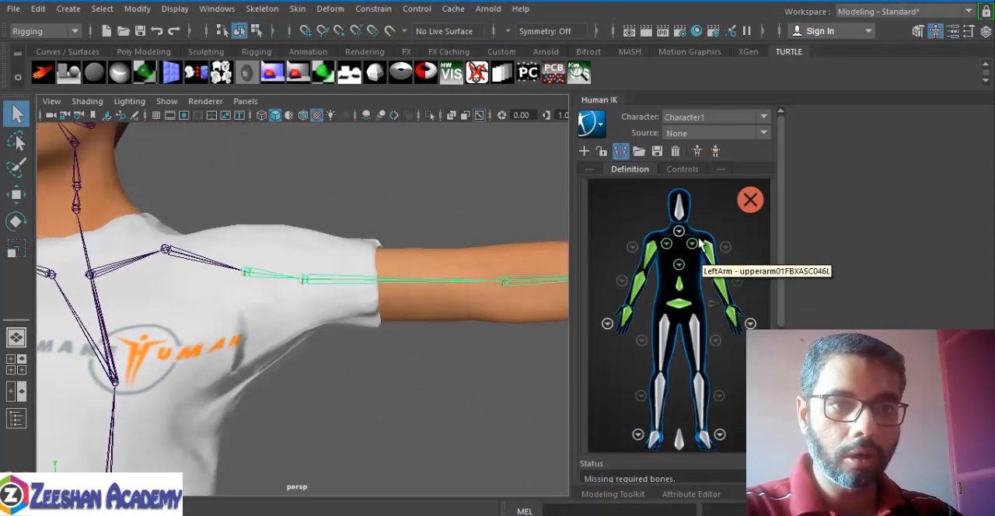
{"action": "middle_click_drag", "start_coordinate": [339, 318], "coordinate": [251, 299], "text": "alt"}
{"action": "left_click", "coordinate": [718, 287]}
{"action": "left_click_drag", "start_coordinate": [251, 299], "coordinate": [294, 361], "text": "alt"}
{"action": "middle_click_drag", "start_coordinate": [294, 361], "coordinate": [211, 319], "text": "alt"}
{"action": "left_click", "coordinate": [731, 315]}
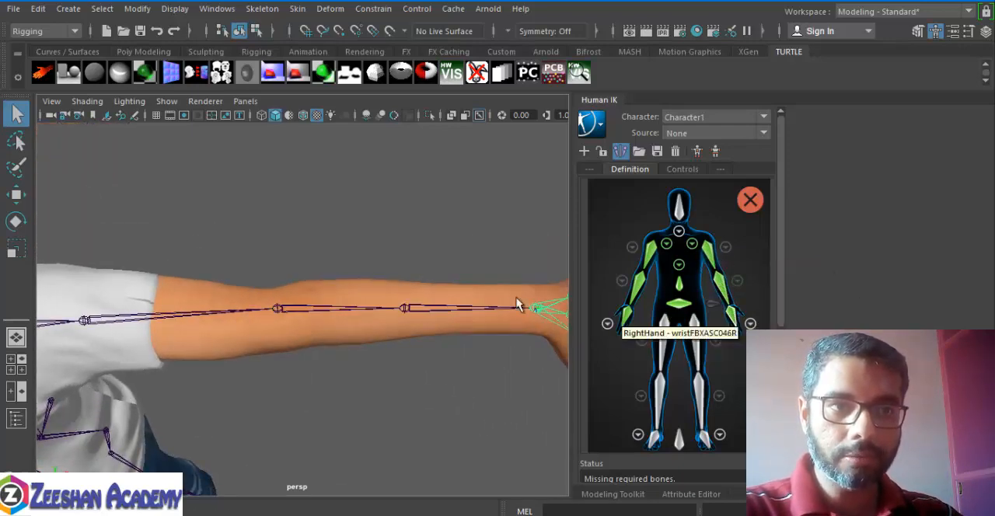
{"action": "left_click", "coordinate": [739, 289]}
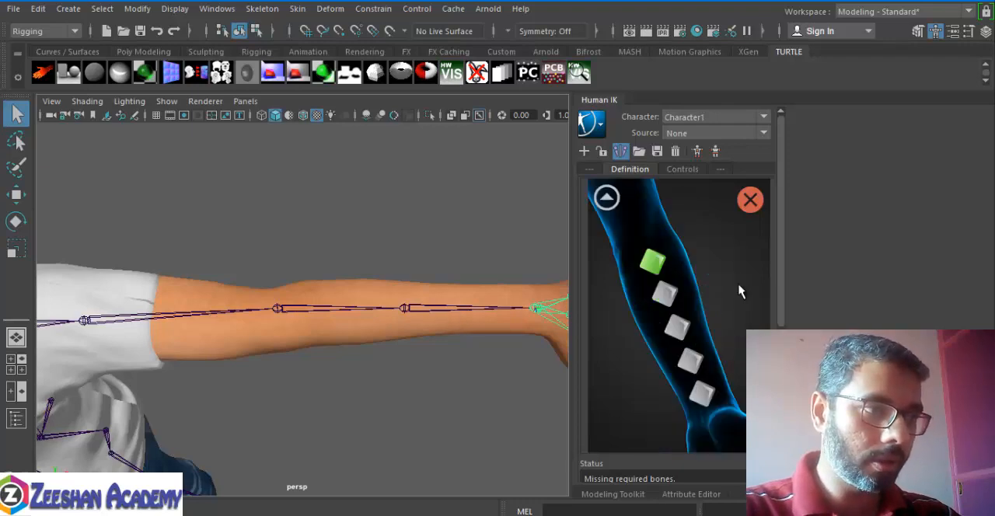
{"action": "left_click", "coordinate": [606, 198]}
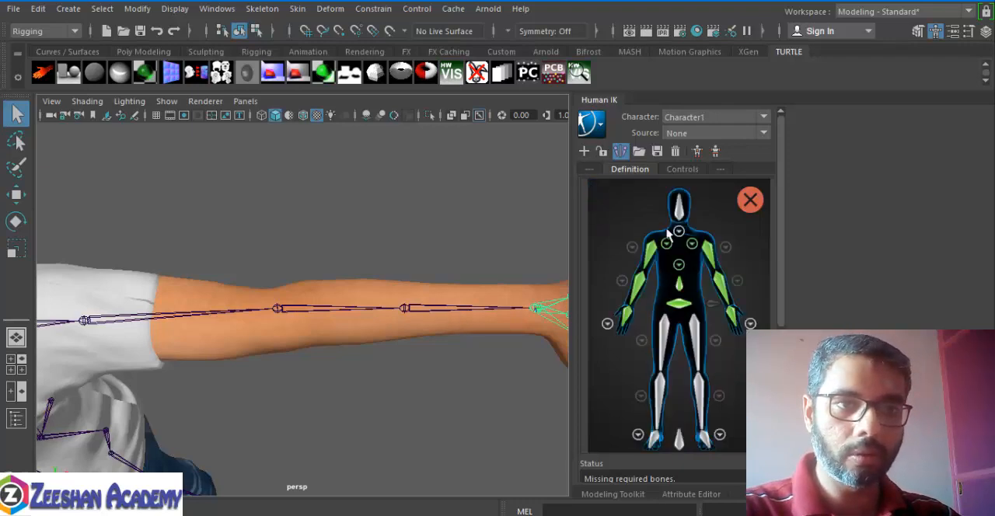
Step: Assign the second left upper-arm joint to the first left arm roll slot, then return to the full body view
{"action": "left_click", "coordinate": [723, 260]}
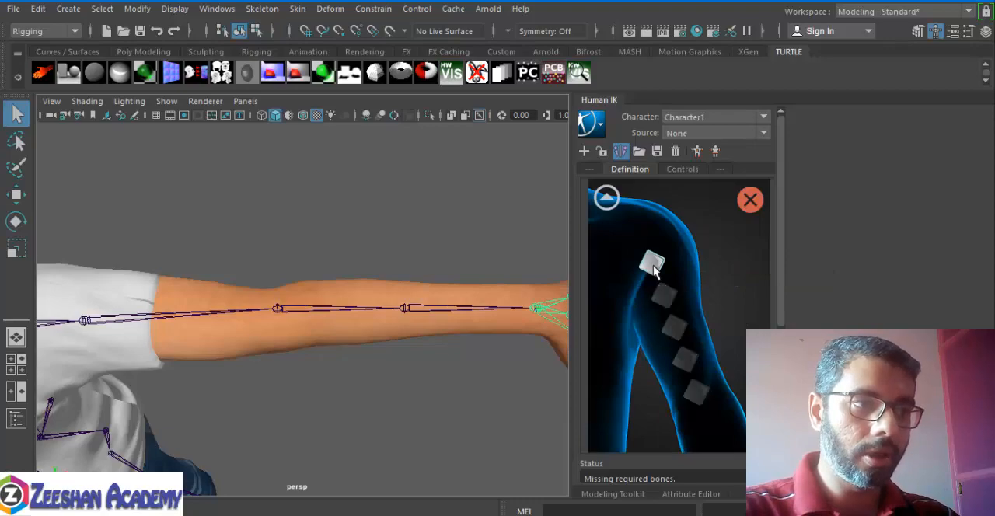
{"action": "left_click", "coordinate": [159, 315]}
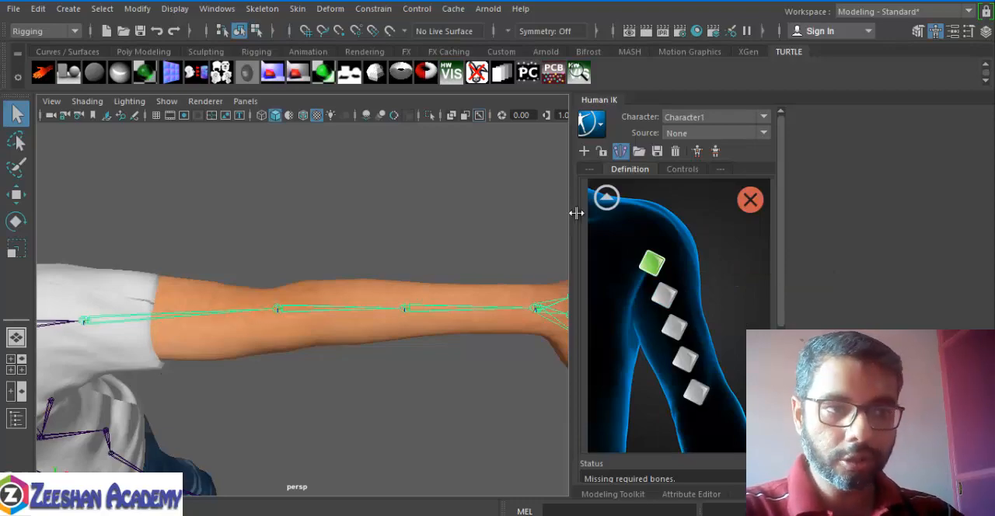
{"action": "left_click", "coordinate": [607, 200]}
Step: Try to assign the second right upper-arm joint to the first right arm roll slot, LeafRightArmRoll1
{"action": "middle_click_drag", "start_coordinate": [143, 293], "coordinate": [608, 275], "text": "alt"}
{"action": "left_click_drag", "start_coordinate": [202, 327], "coordinate": [152, 253], "text": "alt"}
{"action": "middle_click_drag", "start_coordinate": [151, 253], "coordinate": [425, 281], "text": "alt"}
{"action": "left_click_drag", "start_coordinate": [347, 289], "coordinate": [302, 326], "text": "alt"}
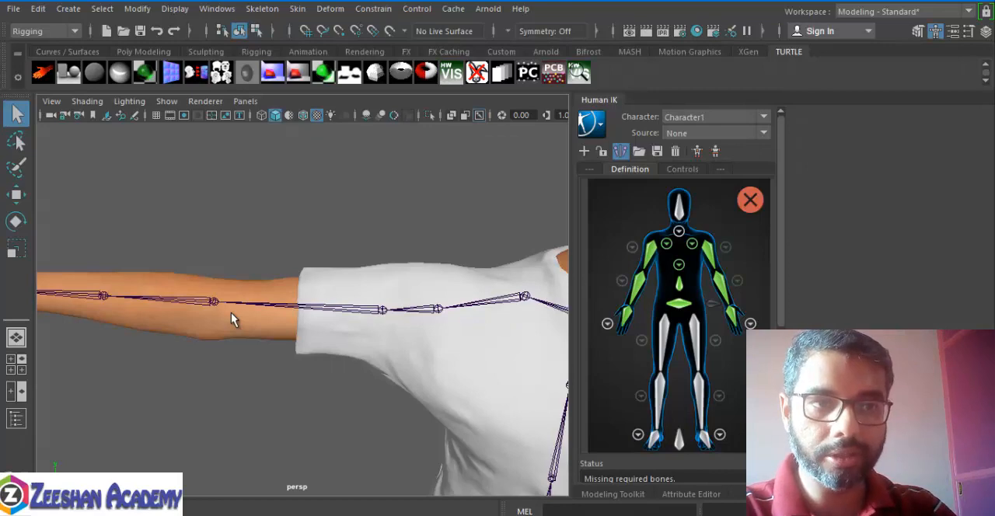
{"action": "left_click", "coordinate": [642, 247]}
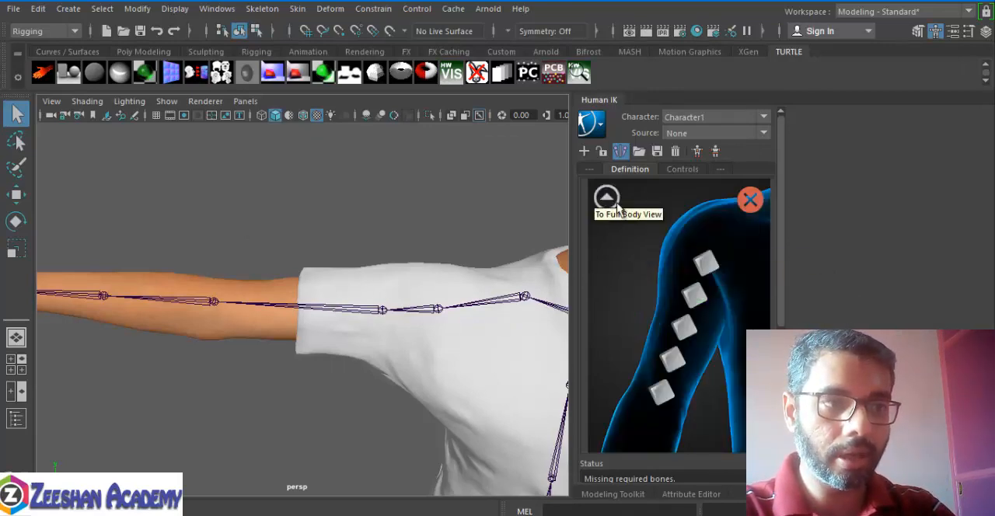
{"action": "left_click", "coordinate": [606, 199]}
{"action": "left_click", "coordinate": [632, 247]}
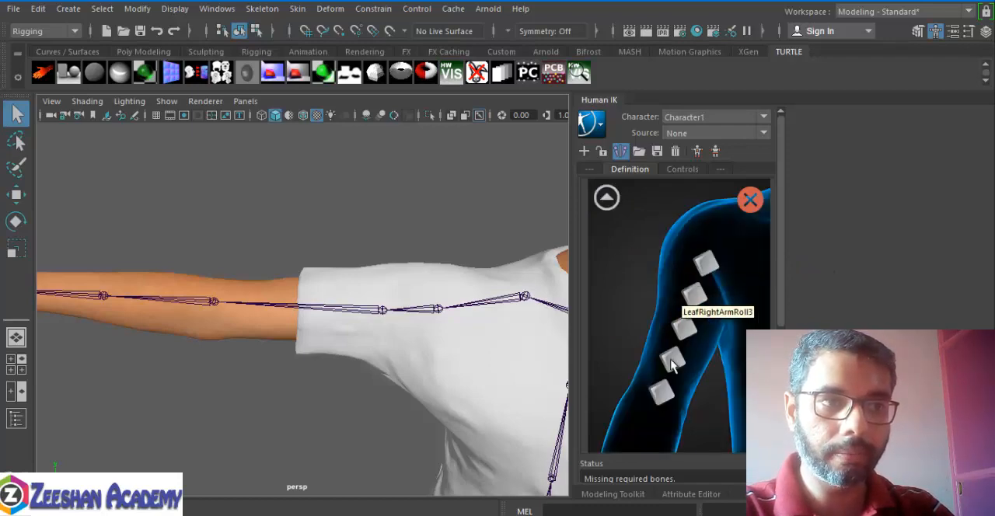
{"action": "left_click", "coordinate": [704, 264]}
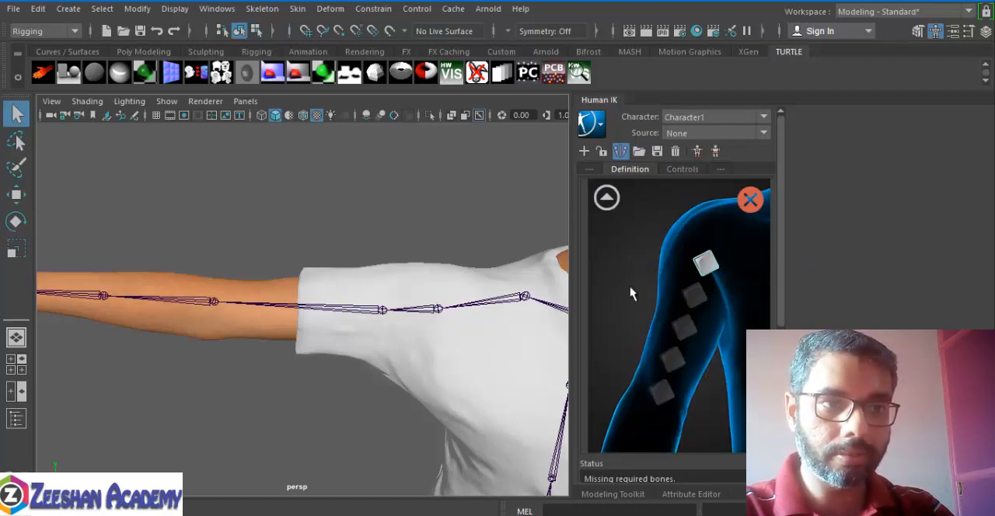
{"action": "left_click", "coordinate": [371, 321]}
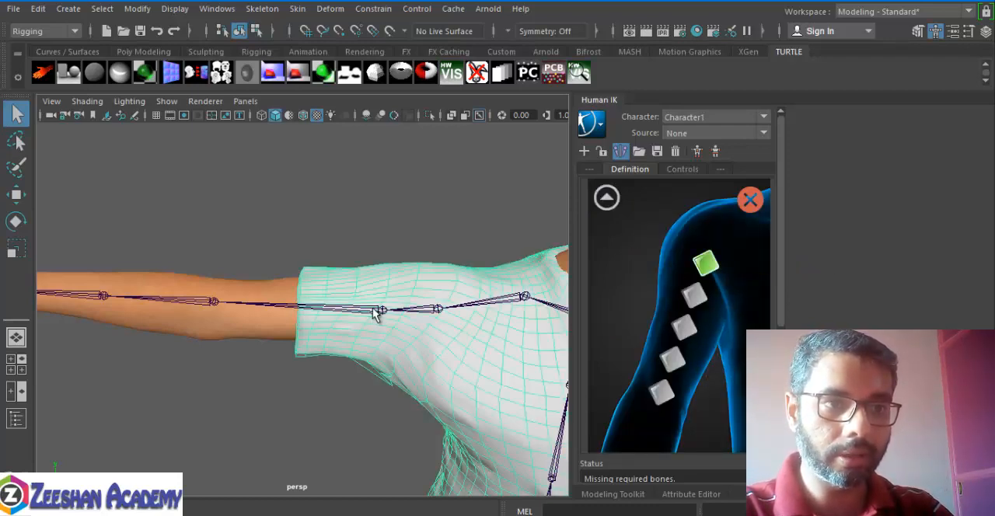
{"action": "left_click", "coordinate": [375, 312]}
Step: Reassign the first right arm roll slot, LeafRightArmRoll1, to the second right upper-arm joint, upperarm02, and return to the full body view
{"action": "left_click", "coordinate": [607, 198]}
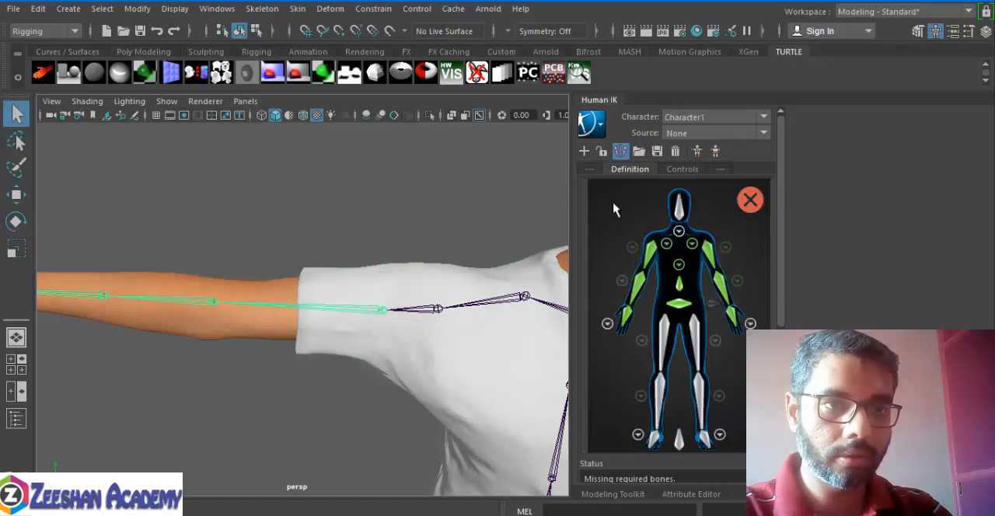
{"action": "left_click", "coordinate": [650, 250]}
{"action": "left_click", "coordinate": [705, 265]}
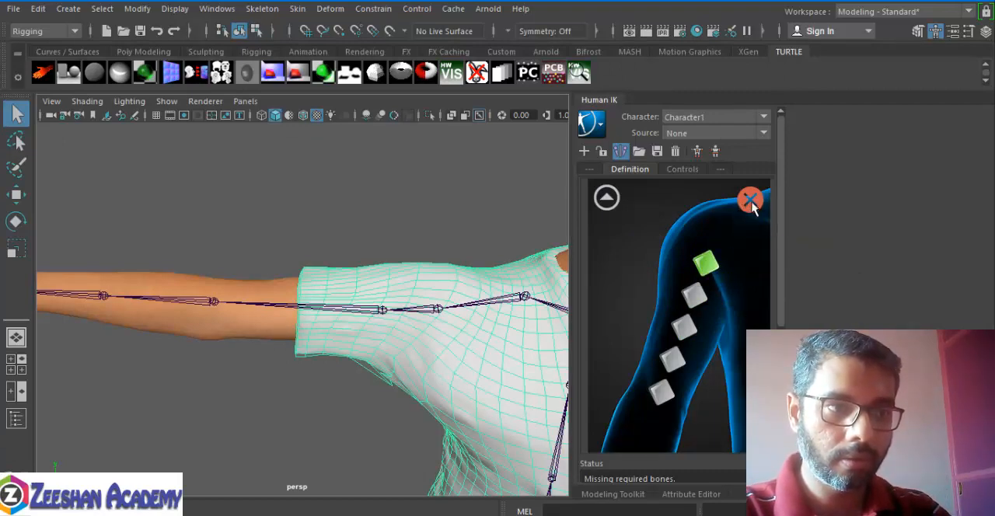
{"action": "left_click", "coordinate": [713, 265]}
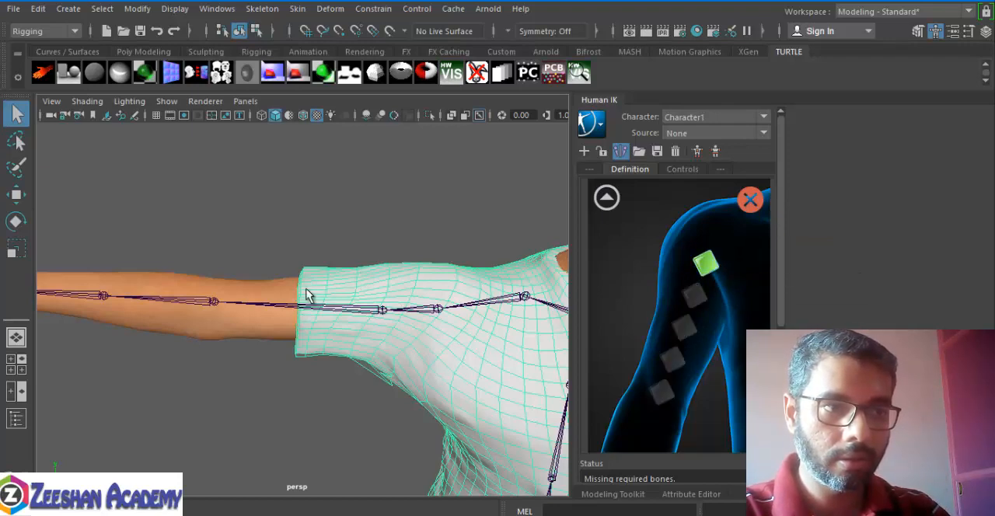
{"action": "left_click", "coordinate": [291, 333]}
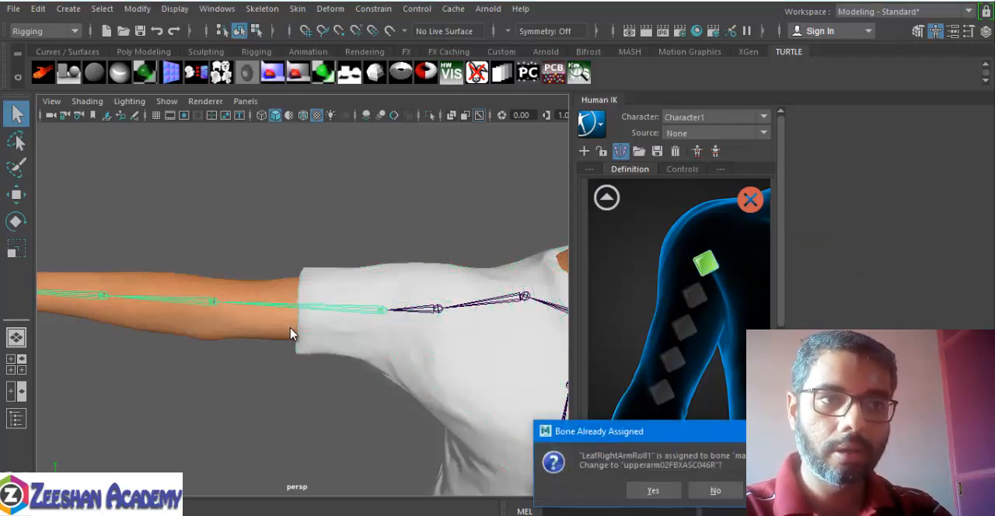
{"action": "left_click", "coordinate": [650, 491]}
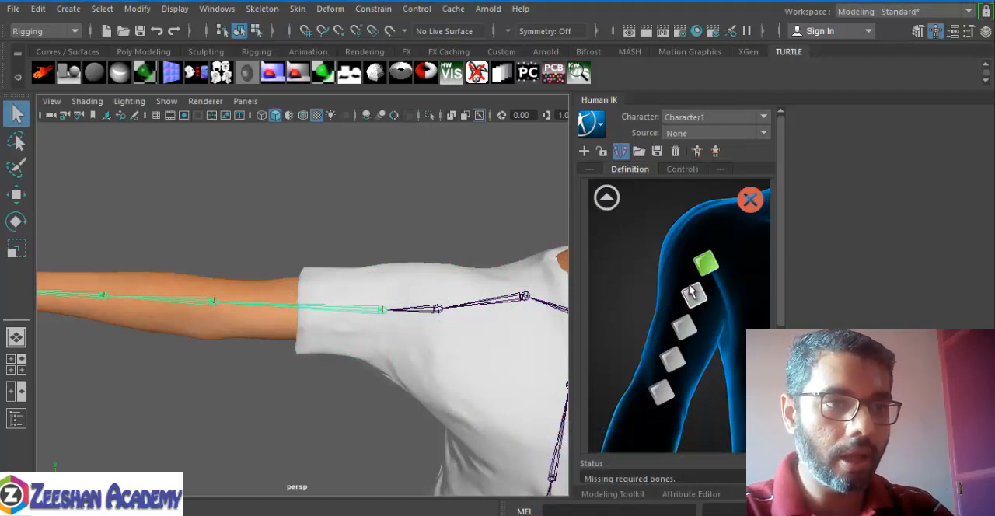
{"action": "left_click", "coordinate": [624, 285]}
{"action": "left_click", "coordinate": [712, 268]}
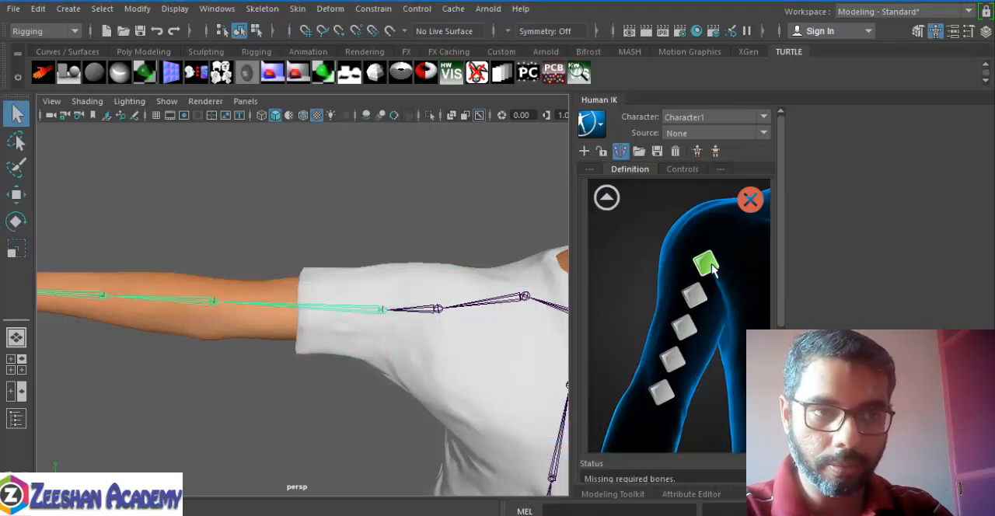
{"action": "left_click", "coordinate": [606, 198]}
Step: Assign the second right forearm joint to the first right forearm roll slot, then return to the full body view
{"action": "middle_click_drag", "start_coordinate": [319, 337], "coordinate": [489, 323], "text": "alt"}
{"action": "left_click", "coordinate": [637, 286]}
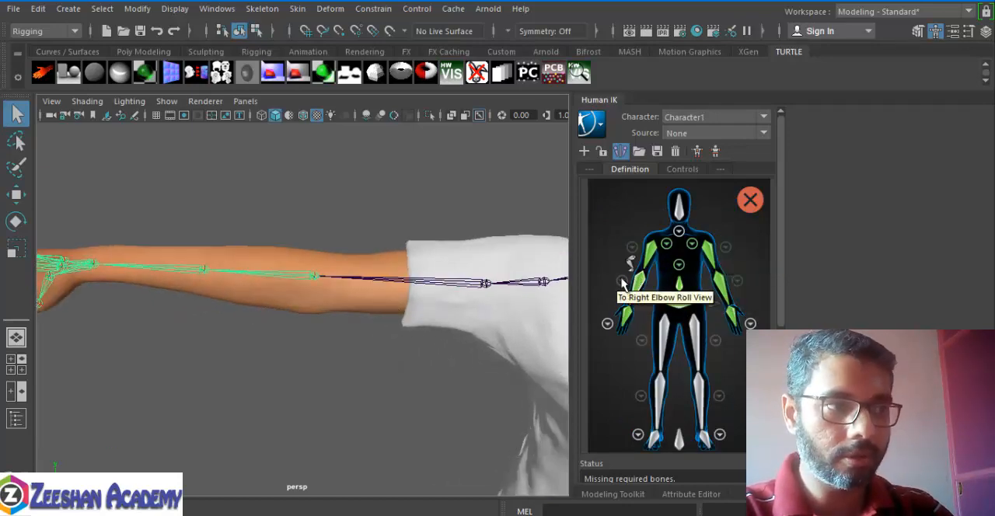
{"action": "left_click", "coordinate": [622, 282]}
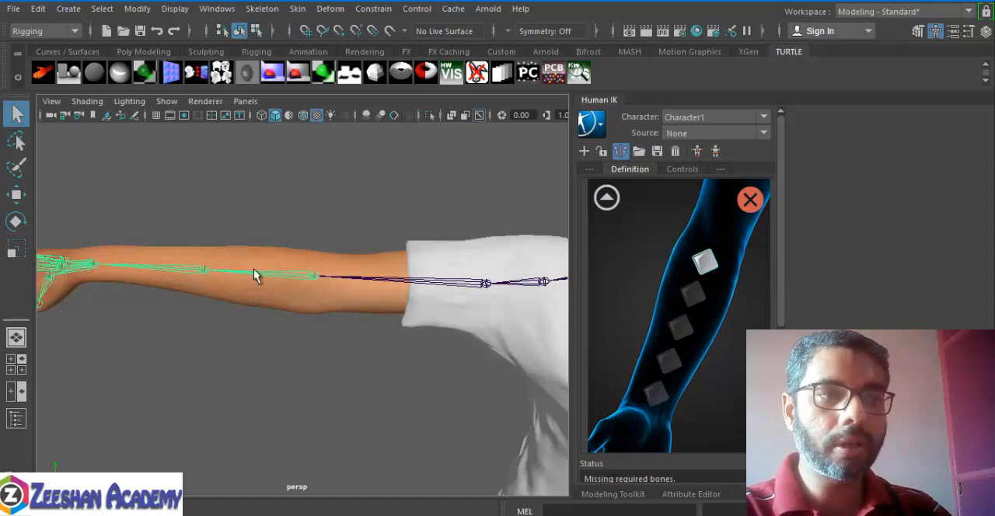
{"action": "left_click", "coordinate": [200, 274]}
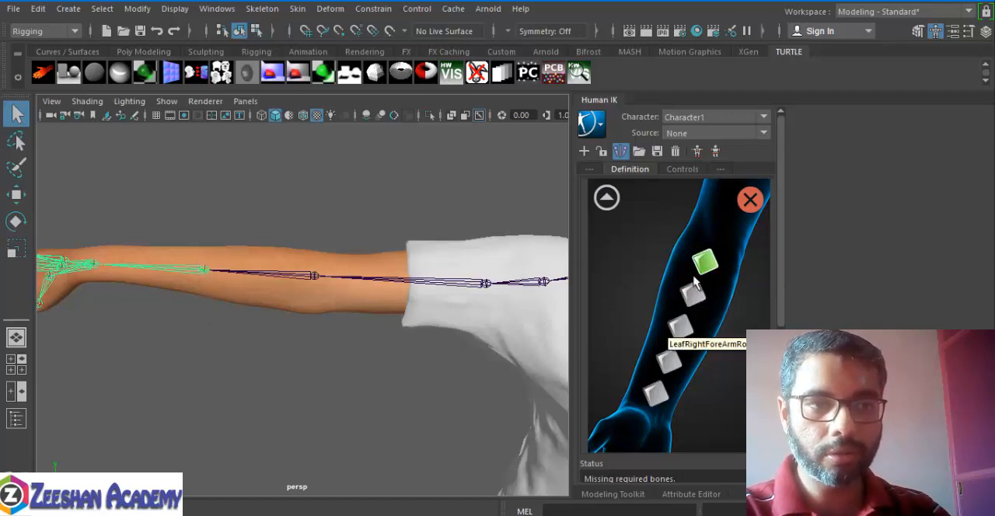
{"action": "left_click", "coordinate": [607, 198]}
Step: Check the joint mapped to the right hand, then examine the torso, pelvis and leg joints from several angles
{"action": "left_click", "coordinate": [608, 324]}
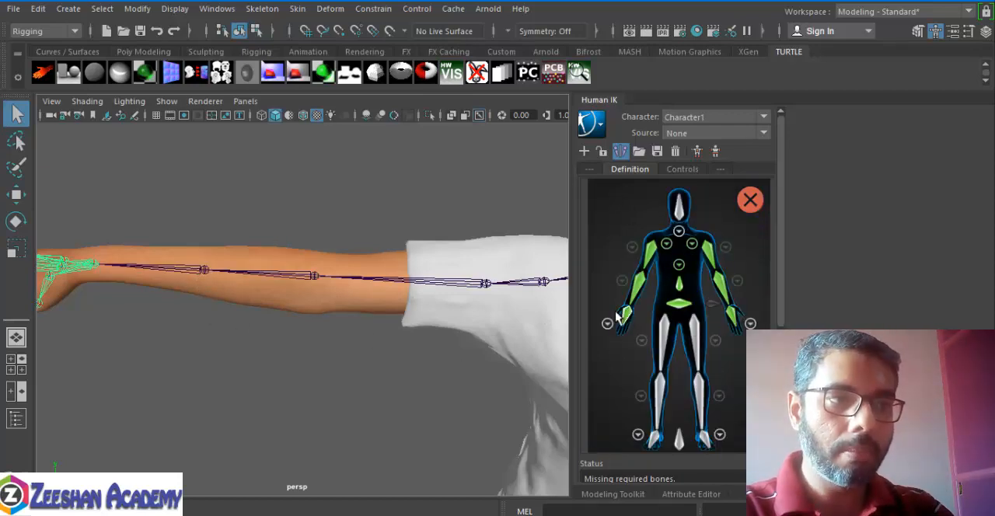
{"action": "scroll", "coordinate": [299, 319], "scroll_direction": "down", "scroll_amount": 5}
{"action": "middle_click_drag", "start_coordinate": [485, 334], "coordinate": [286, 345], "text": "alt"}
{"action": "left_click_drag", "start_coordinate": [286, 346], "coordinate": [338, 345], "text": "alt"}
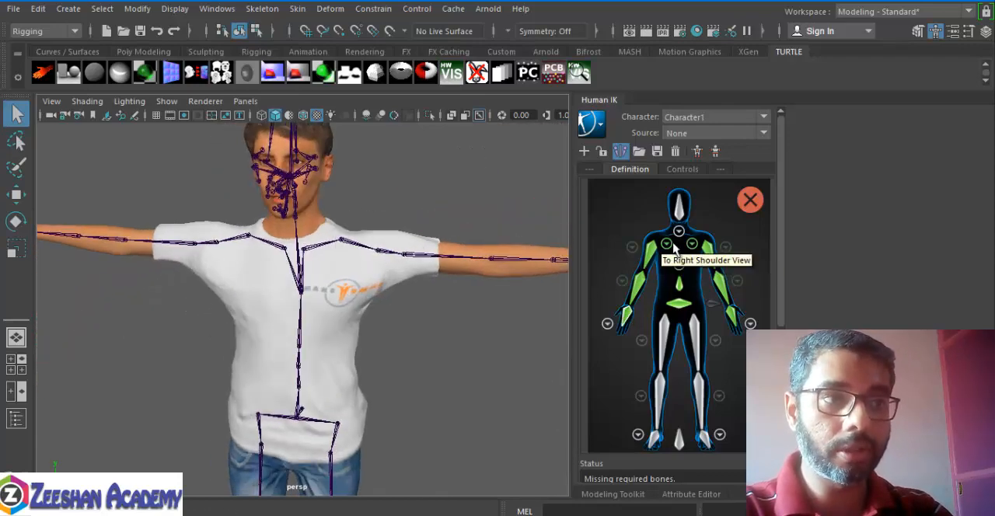
{"action": "middle_click_drag", "start_coordinate": [308, 291], "coordinate": [313, 256], "text": "alt"}
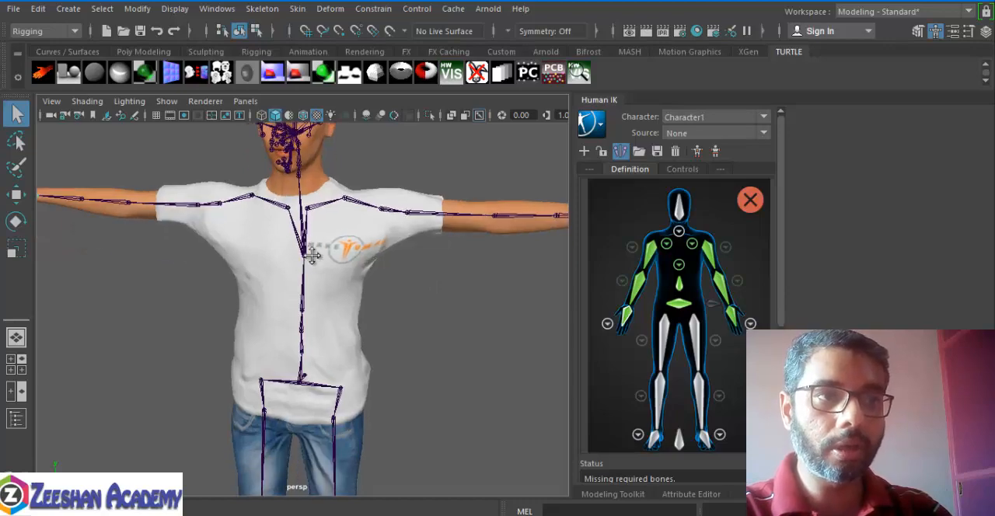
{"action": "left_click_drag", "start_coordinate": [313, 255], "coordinate": [277, 251], "text": "alt"}
{"action": "right_click_drag", "start_coordinate": [277, 251], "coordinate": [384, 287], "text": "alt"}
{"action": "middle_click_drag", "start_coordinate": [384, 287], "coordinate": [390, 116], "text": "alt"}
{"action": "right_click_drag", "start_coordinate": [373, 206], "coordinate": [322, 225], "text": "alt"}
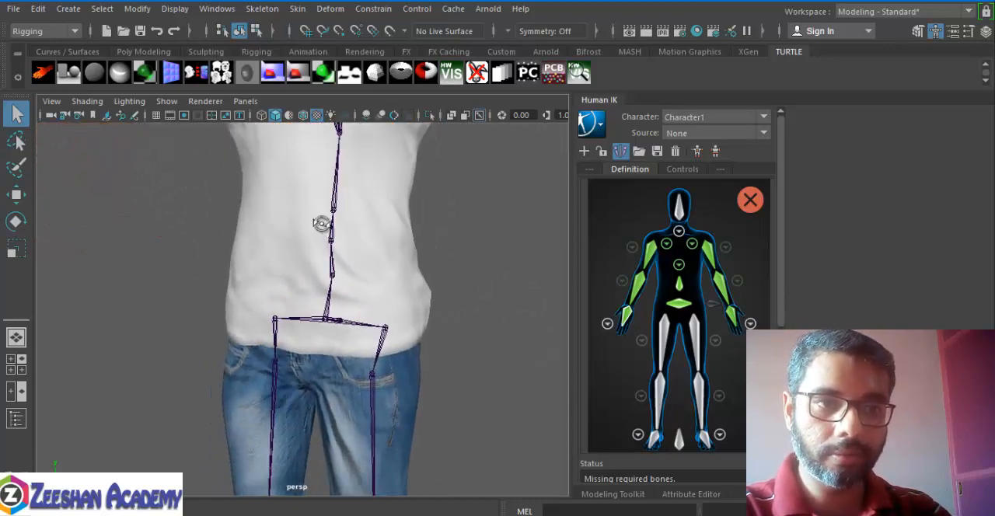
{"action": "left_click_drag", "start_coordinate": [322, 225], "coordinate": [394, 252], "text": "alt"}
{"action": "middle_click_drag", "start_coordinate": [394, 253], "coordinate": [421, 85], "text": "alt"}
{"action": "right_click_drag", "start_coordinate": [501, 225], "coordinate": [451, 241], "text": "alt"}
{"action": "left_click_drag", "start_coordinate": [451, 242], "coordinate": [419, 295], "text": "alt"}
{"action": "middle_click_drag", "start_coordinate": [459, 258], "coordinate": [452, 216], "text": "alt"}
{"action": "left_click_drag", "start_coordinate": [452, 216], "coordinate": [385, 189], "text": "alt"}
{"action": "middle_click_drag", "start_coordinate": [477, 218], "coordinate": [485, 250], "text": "alt"}
{"action": "left_click_drag", "start_coordinate": [456, 219], "coordinate": [307, 169], "text": "alt"}
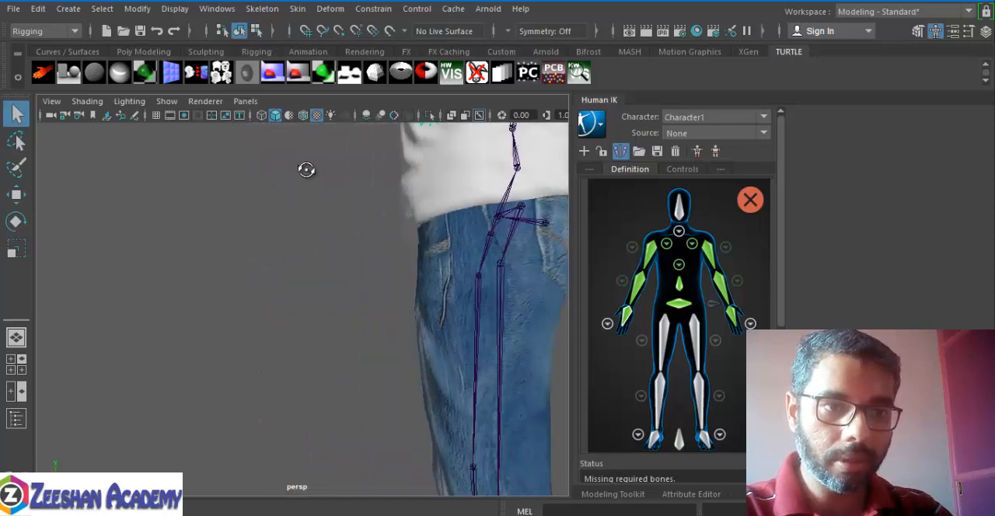
{"action": "right_click_drag", "start_coordinate": [455, 249], "coordinate": [402, 269], "text": "alt"}
{"action": "left_click_drag", "start_coordinate": [402, 269], "coordinate": [543, 315], "text": "alt"}
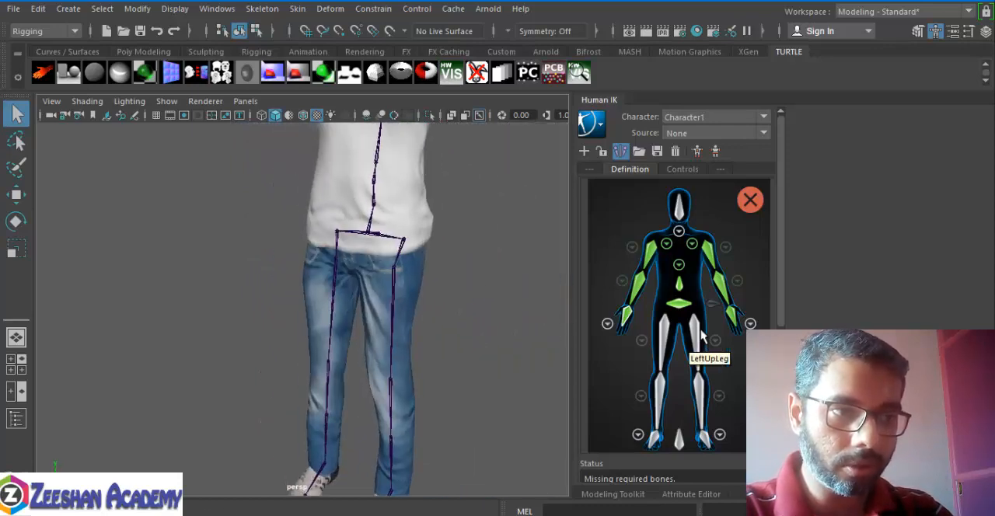
Step: Assign the first left upper-leg joint, first left lower-leg joint and left foot joint to the LeftUpLeg, LeftLeg and left foot slots
{"action": "left_click", "coordinate": [401, 256]}
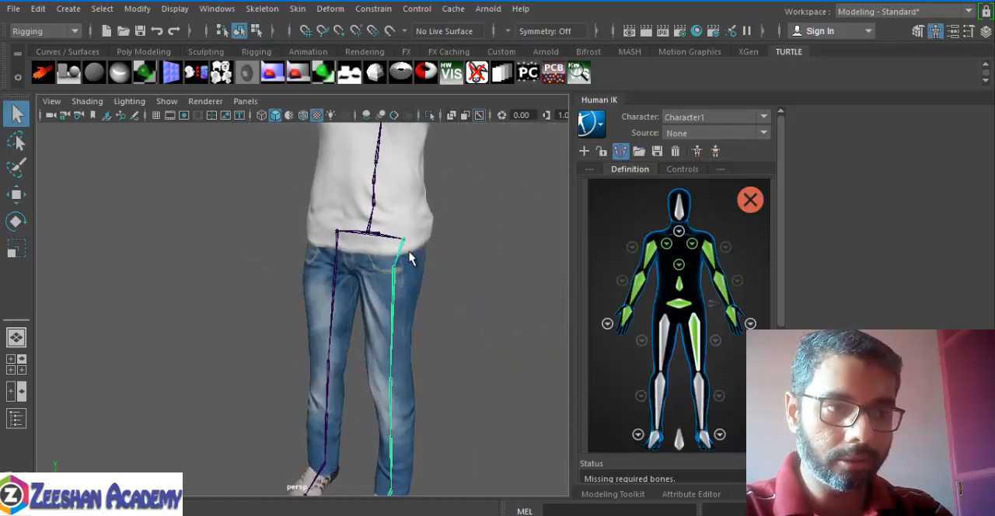
{"action": "left_click", "coordinate": [706, 384]}
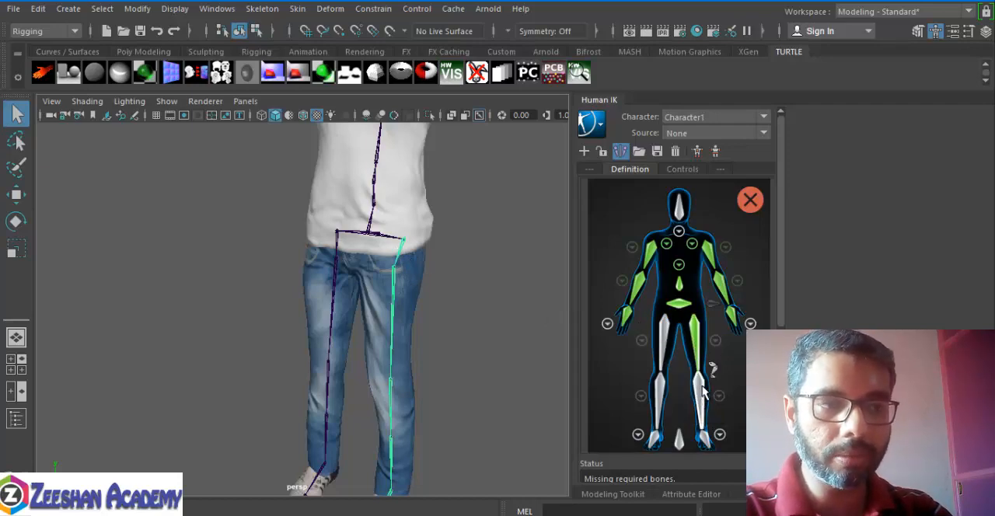
{"action": "left_click", "coordinate": [392, 403]}
{"action": "middle_click_drag", "start_coordinate": [466, 328], "coordinate": [472, 212], "text": "alt"}
{"action": "scroll", "coordinate": [473, 313], "scroll_direction": "up", "scroll_amount": 3}
{"action": "left_click", "coordinate": [704, 442]}
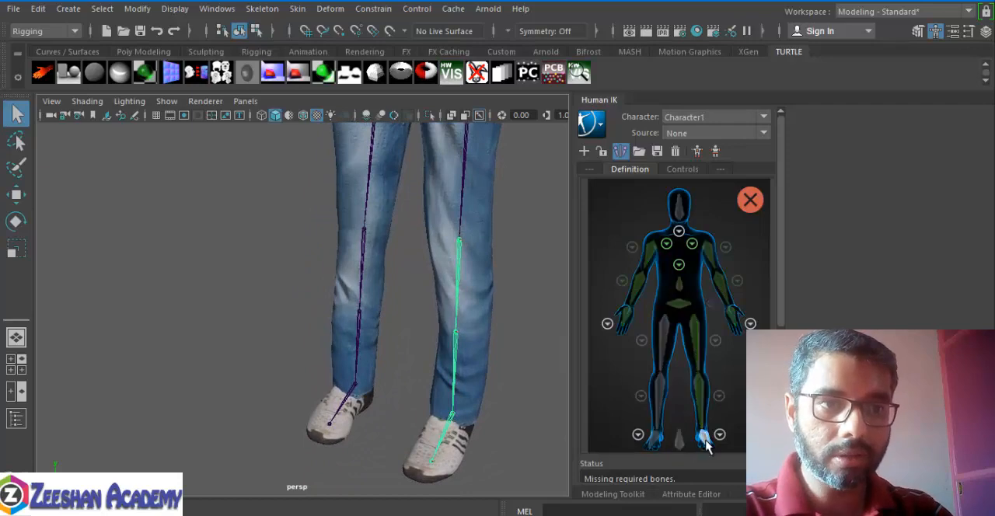
{"action": "left_click_drag", "start_coordinate": [464, 436], "coordinate": [416, 377]}
Step: Assign the second left lower-leg joint to the first left lower-leg roll slot, then return to the full body view
{"action": "middle_click_drag", "start_coordinate": [475, 347], "coordinate": [392, 299], "text": "alt"}
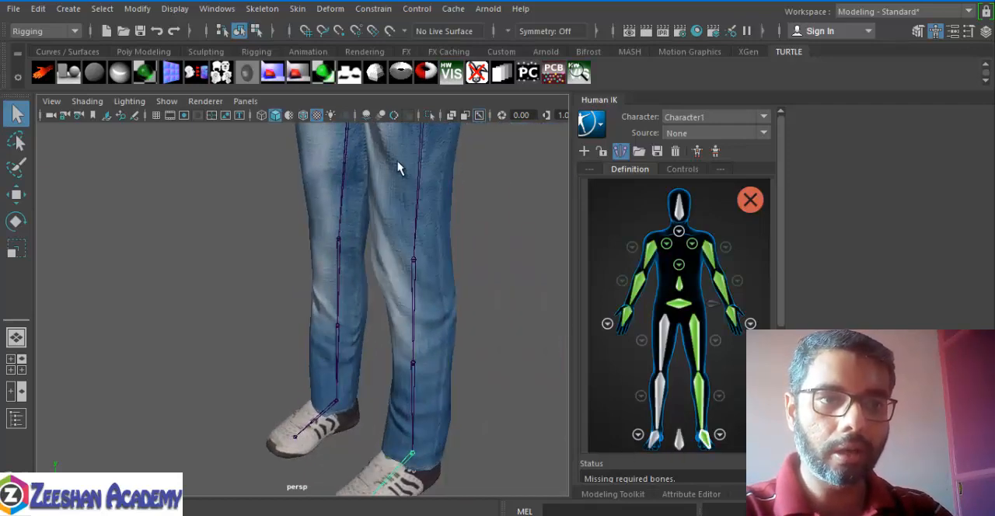
{"action": "middle_click_drag", "start_coordinate": [397, 168], "coordinate": [412, 222], "text": "alt"}
{"action": "left_click", "coordinate": [719, 398]}
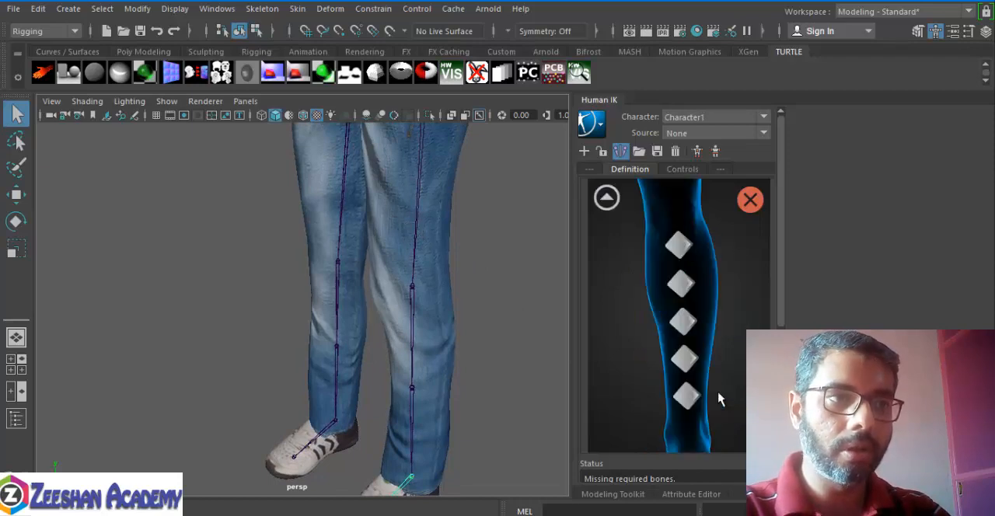
{"action": "left_click", "coordinate": [681, 256]}
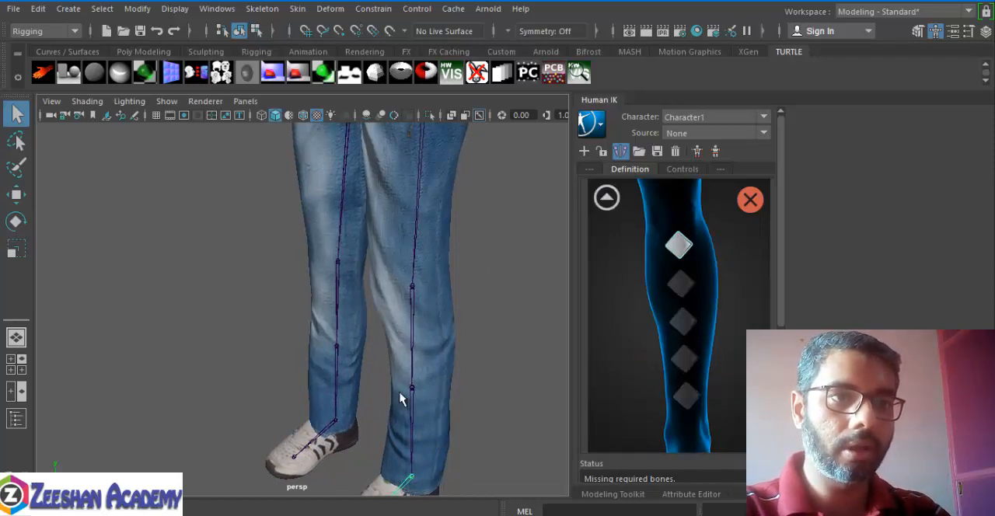
{"action": "left_click_drag", "start_coordinate": [400, 392], "coordinate": [438, 400]}
{"action": "middle_click_drag", "start_coordinate": [454, 271], "coordinate": [449, 368], "text": "alt"}
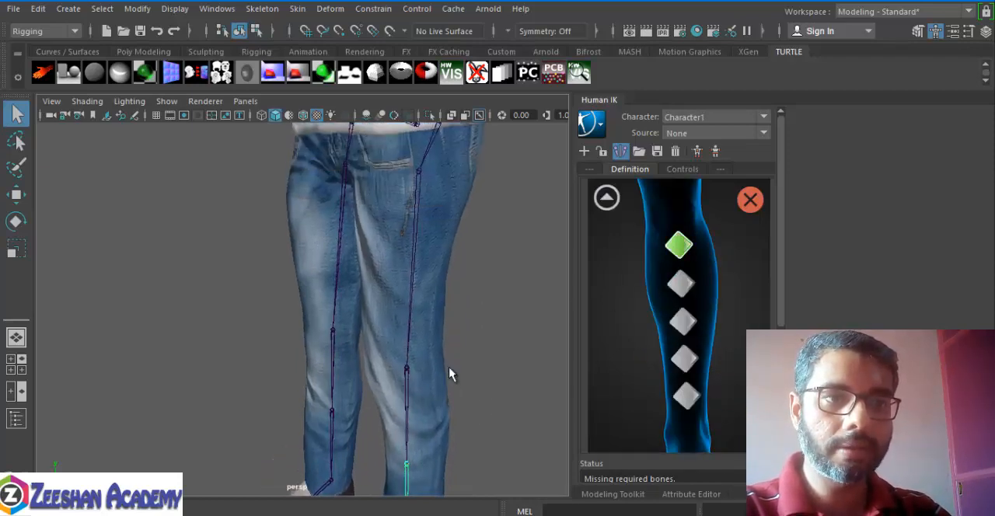
{"action": "left_click", "coordinate": [607, 198]}
Step: Assign the second left upper-leg joint to the first left upper-leg roll slot, then return to the full body view
{"action": "left_click", "coordinate": [690, 340]}
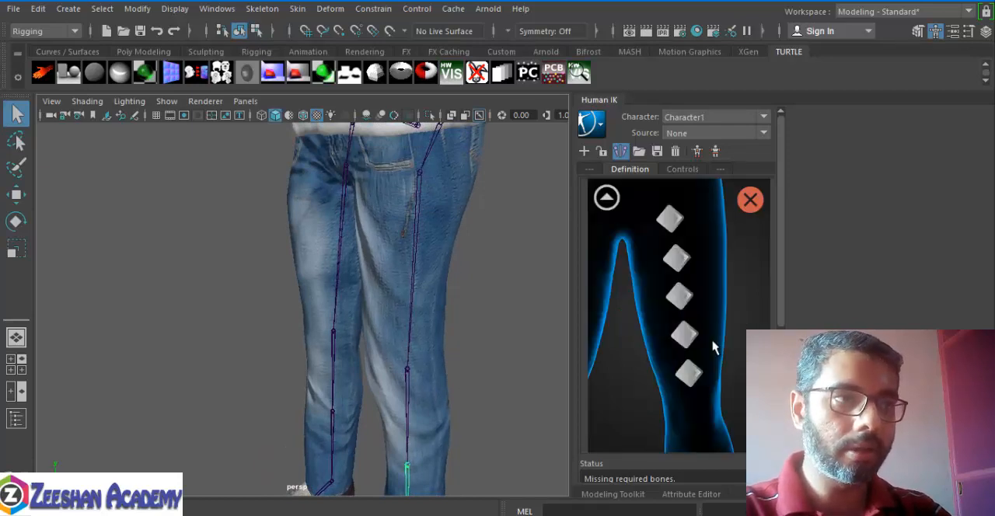
{"action": "left_click", "coordinate": [677, 224]}
{"action": "left_click_drag", "start_coordinate": [404, 244], "coordinate": [506, 277]}
{"action": "left_click", "coordinate": [607, 197]}
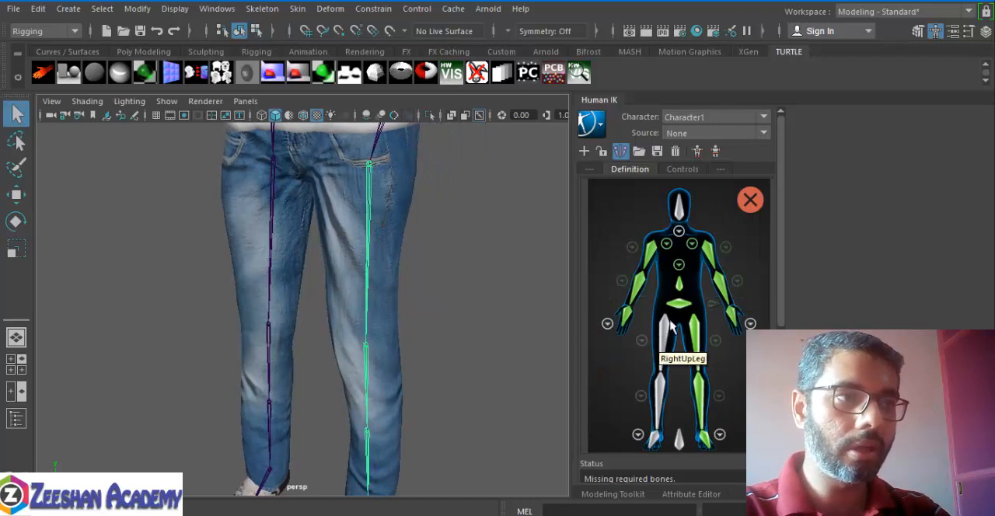
{"action": "left_click", "coordinate": [662, 336]}
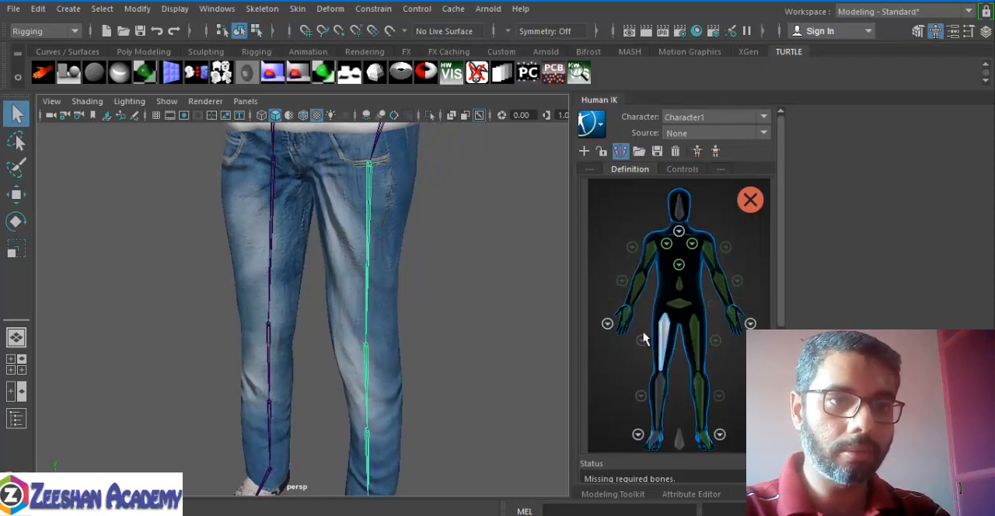
{"action": "left_click", "coordinate": [267, 174]}
{"action": "middle_click_drag", "start_coordinate": [187, 176], "coordinate": [202, 215], "text": "alt"}
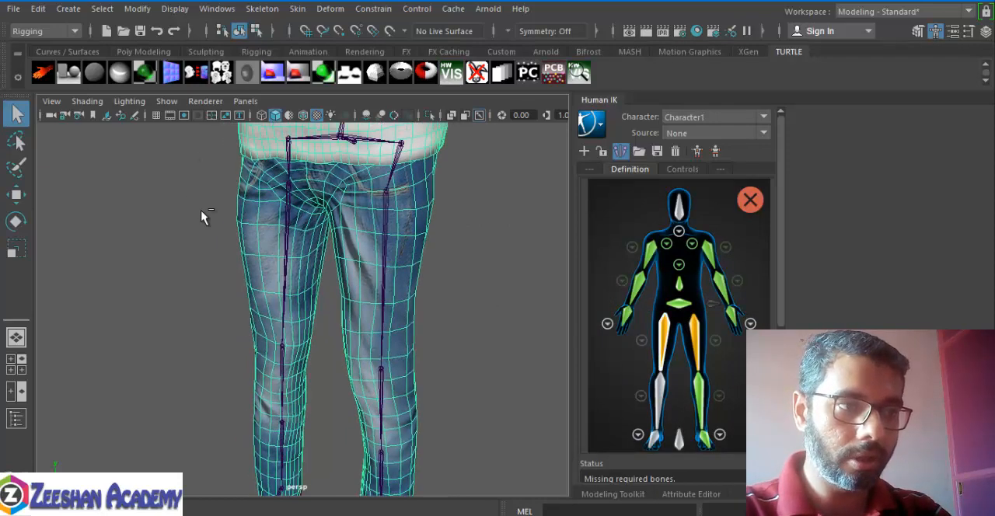
{"action": "key", "text": "ctrl+z"}
Step: Assign the first right upper-leg joint, first right lower-leg joint and right foot joint to the RightUpLeg, RightLeg and right foot slots
{"action": "left_click", "coordinate": [653, 331]}
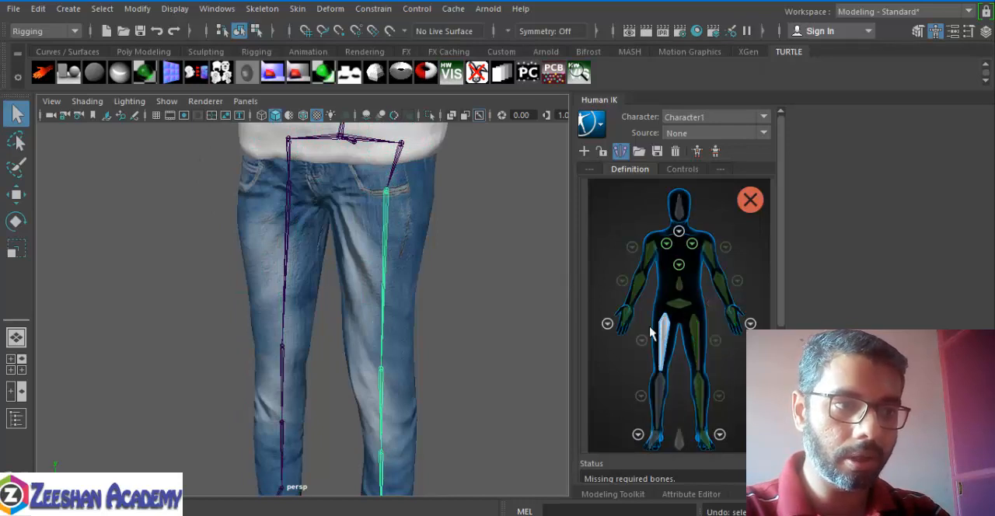
{"action": "left_click", "coordinate": [296, 167]}
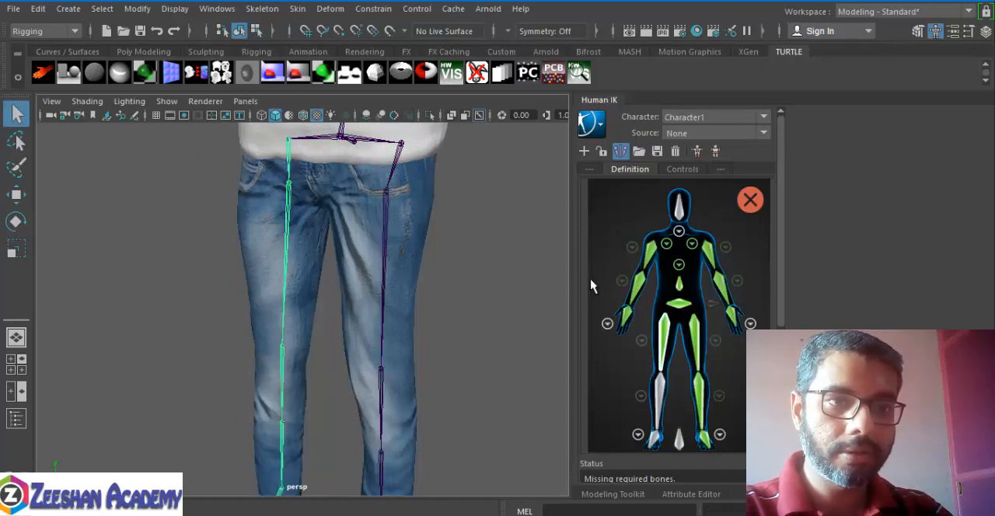
{"action": "double_click", "coordinate": [660, 387]}
{"action": "left_click", "coordinate": [279, 382]}
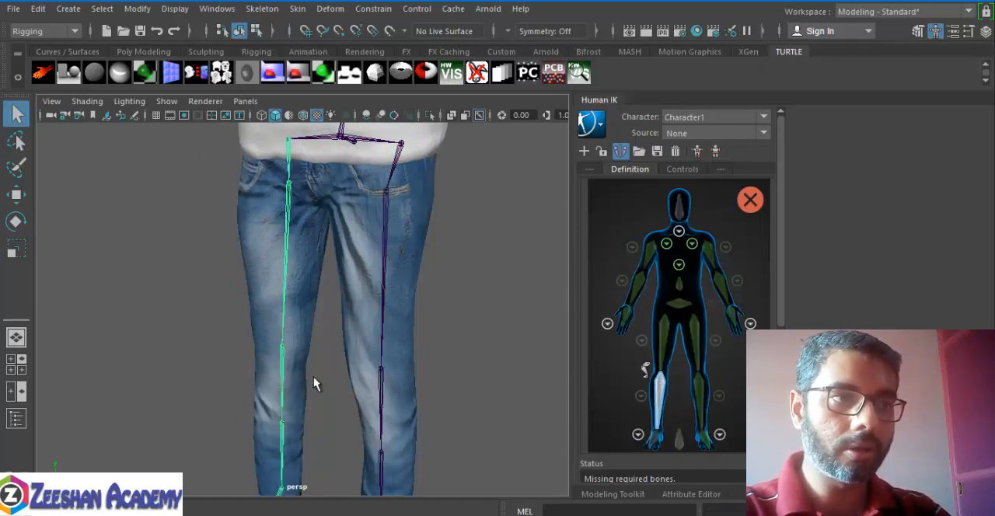
{"action": "middle_click_drag", "start_coordinate": [344, 304], "coordinate": [410, 161], "text": "alt"}
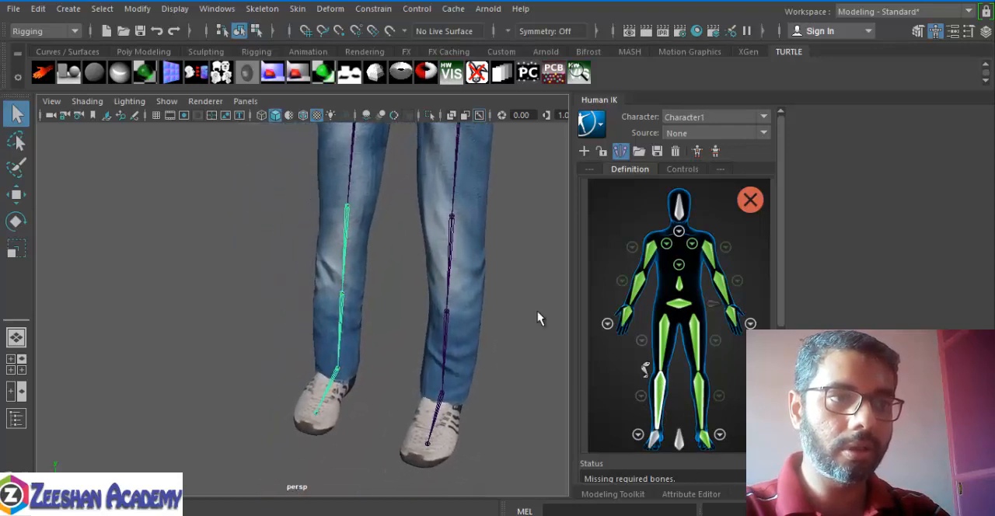
{"action": "double_click", "coordinate": [655, 438]}
{"action": "left_click", "coordinate": [329, 379]}
Step: Assign the second right upper-leg joint to the first right upper-leg roll slot, then return to the full body view
{"action": "middle_click_drag", "start_coordinate": [337, 245], "coordinate": [355, 322], "text": "alt"}
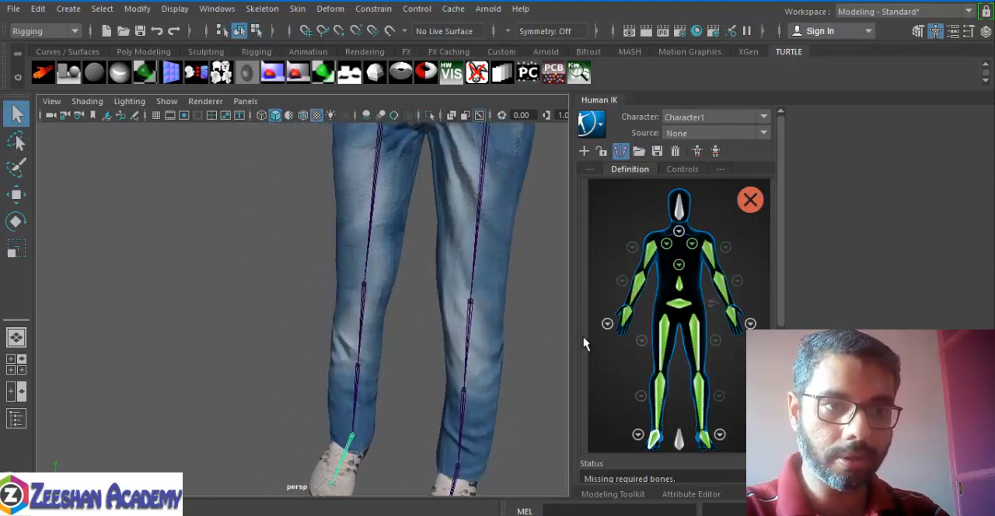
{"action": "left_click", "coordinate": [641, 341]}
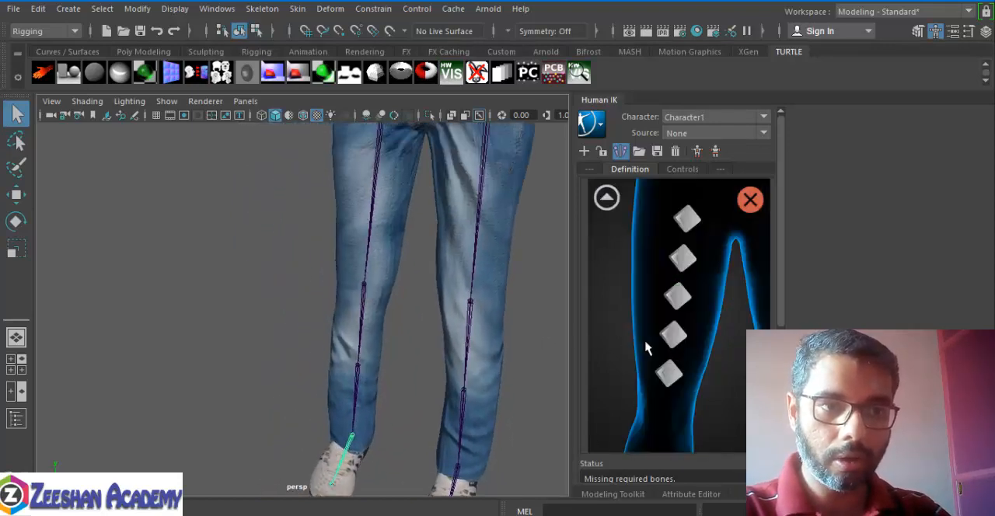
{"action": "double_click", "coordinate": [688, 220]}
{"action": "left_click", "coordinate": [368, 192]}
{"action": "middle_click_drag", "start_coordinate": [393, 231], "coordinate": [371, 355], "text": "alt"}
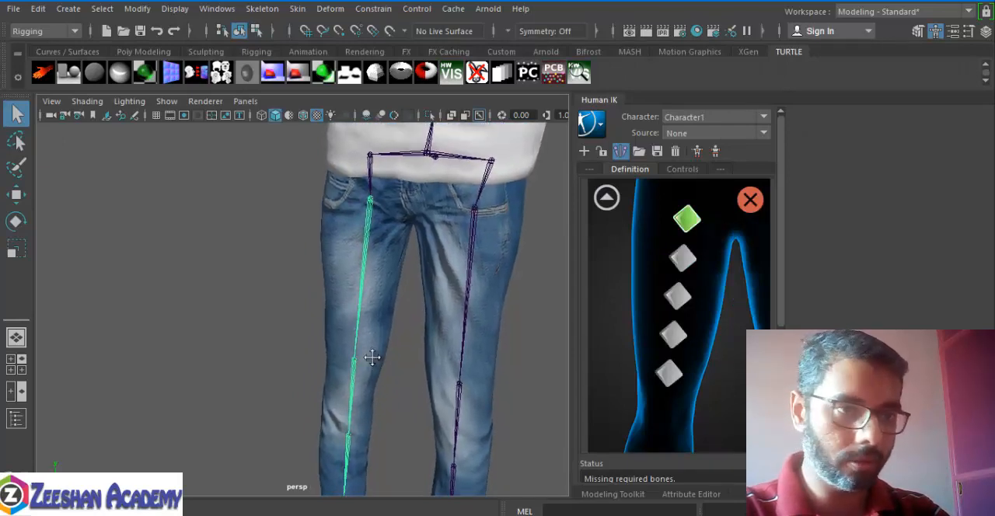
{"action": "left_click", "coordinate": [607, 197]}
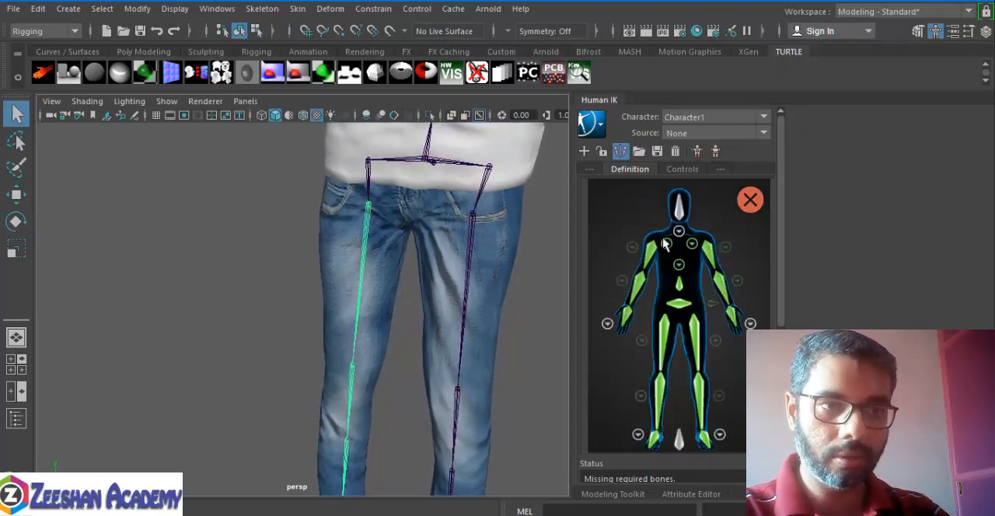
Step: Assign the second right lower-leg joint to the first right lower-leg roll slot, then return to the full body view
{"action": "left_click", "coordinate": [638, 399]}
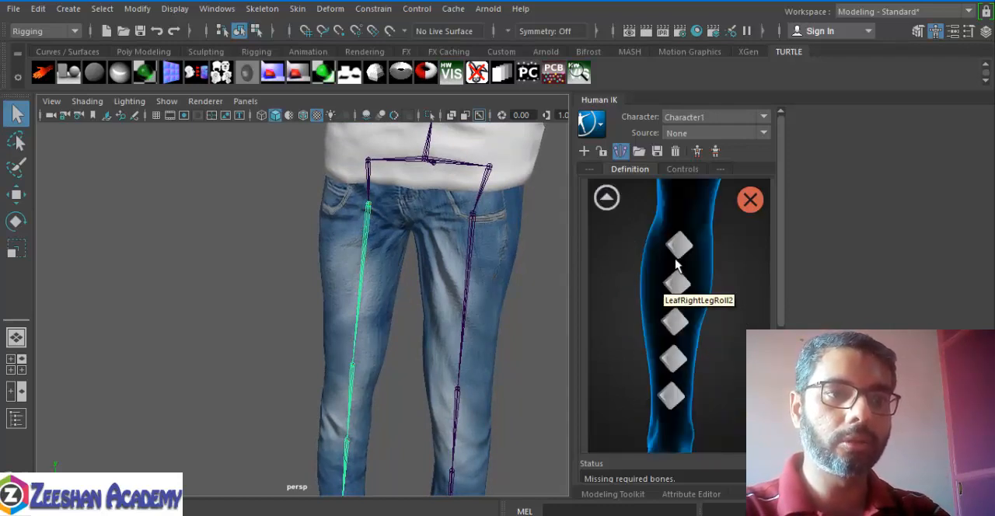
{"action": "middle_click_drag", "start_coordinate": [346, 317], "coordinate": [358, 158], "text": "alt"}
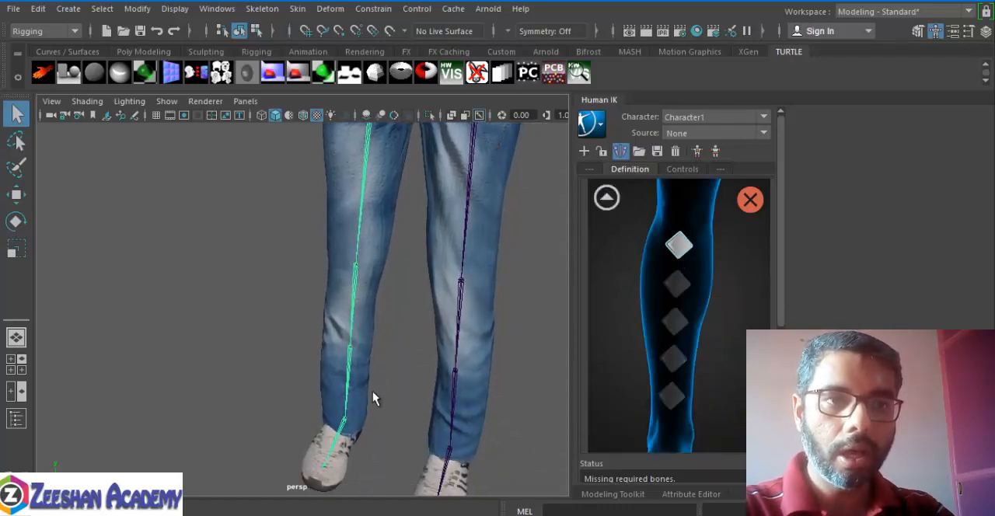
{"action": "left_click", "coordinate": [359, 374]}
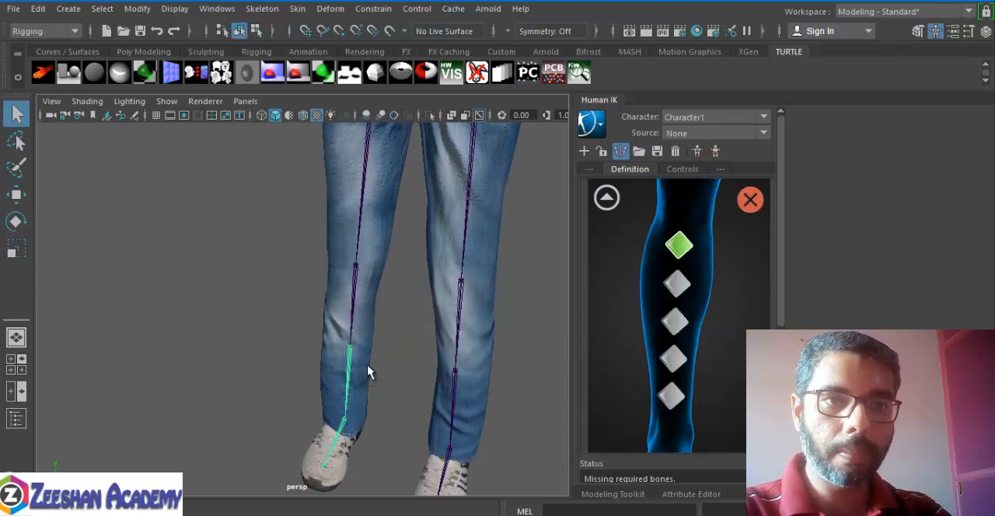
{"action": "left_click", "coordinate": [605, 198]}
Step: Assign the two lowest neck joints, from the base upward, to the Neck and Neck1 slots, then return to the full body view
{"action": "scroll", "coordinate": [493, 341], "scroll_direction": "down", "scroll_amount": 5}
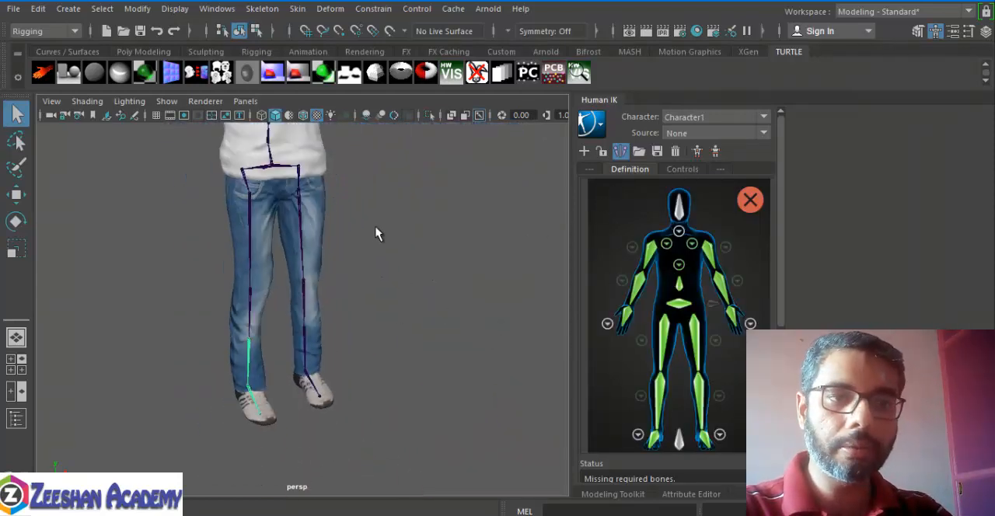
{"action": "middle_click_drag", "start_coordinate": [376, 233], "coordinate": [419, 357], "text": "alt"}
{"action": "left_click_drag", "start_coordinate": [420, 358], "coordinate": [371, 342], "text": "alt"}
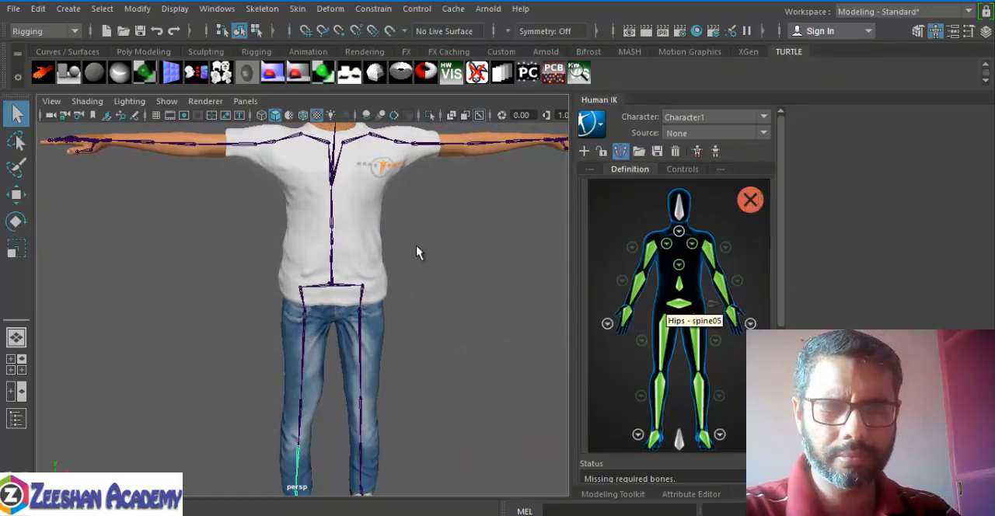
{"action": "middle_click_drag", "start_coordinate": [415, 247], "coordinate": [438, 363], "text": "alt"}
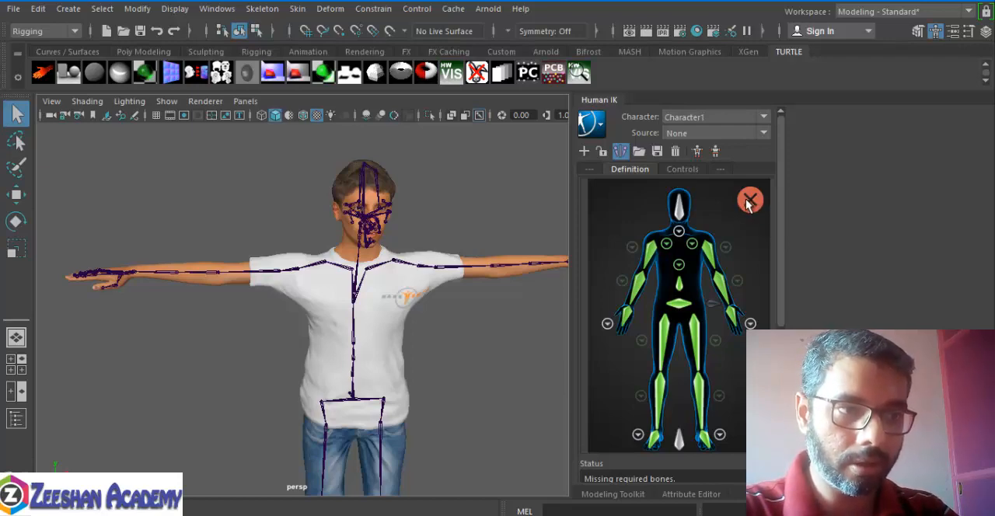
{"action": "scroll", "coordinate": [394, 290], "scroll_direction": "up", "scroll_amount": 5}
{"action": "left_click_drag", "start_coordinate": [436, 289], "coordinate": [622, 267], "text": "alt"}
{"action": "left_click", "coordinate": [678, 232]}
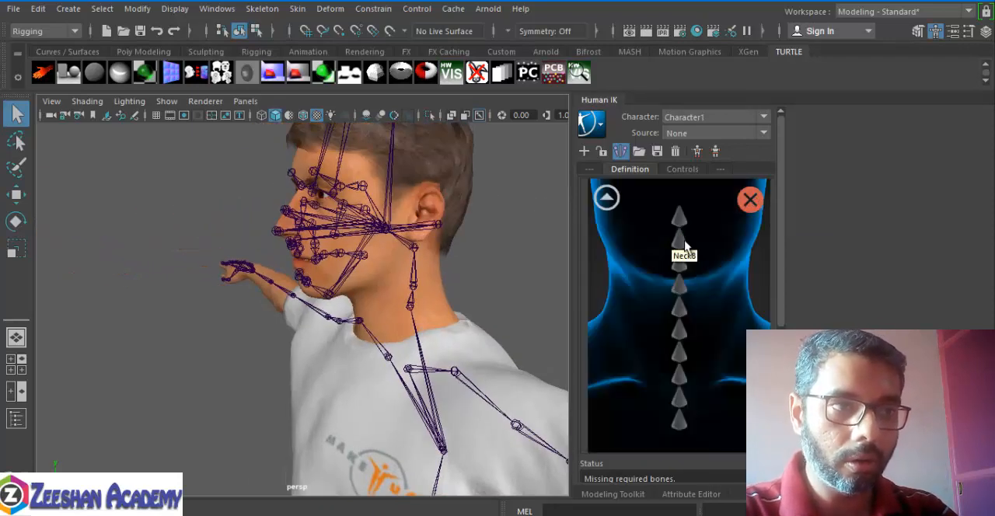
{"action": "left_click", "coordinate": [680, 421]}
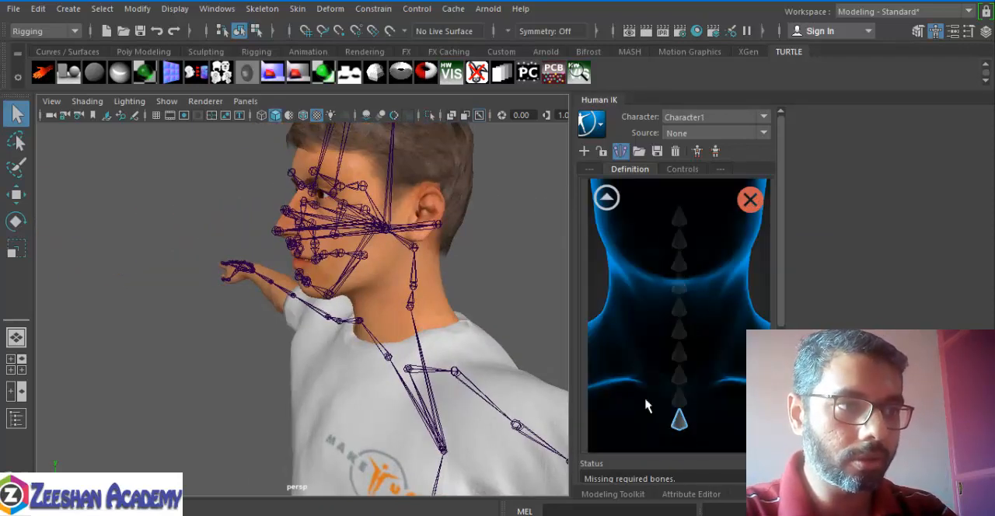
{"action": "left_click", "coordinate": [412, 308]}
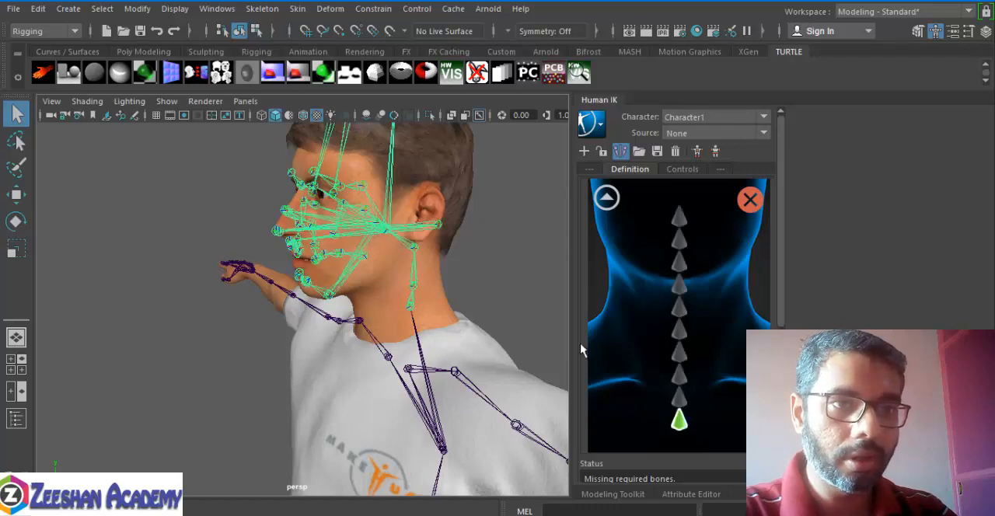
{"action": "left_click", "coordinate": [680, 399]}
{"action": "left_click", "coordinate": [414, 290]}
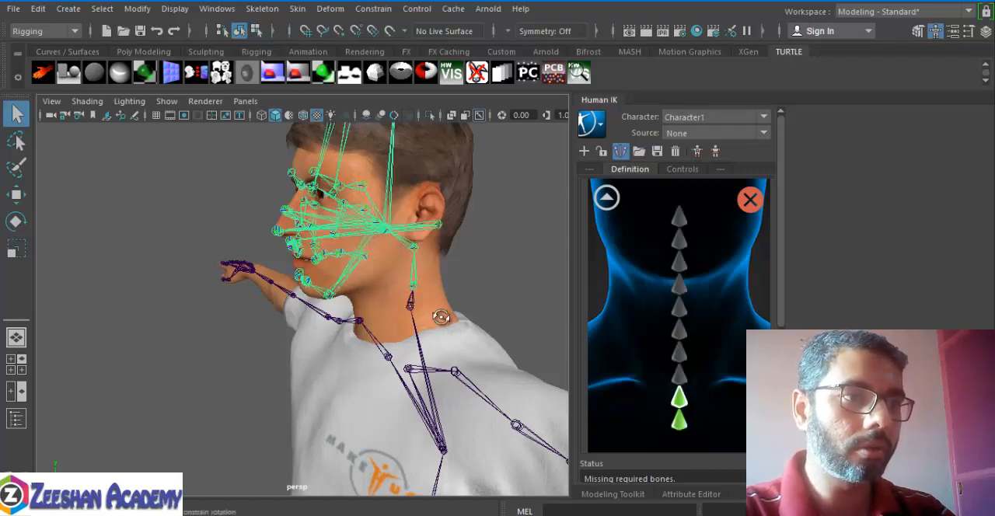
{"action": "left_click_drag", "start_coordinate": [443, 317], "coordinate": [428, 323], "text": "alt"}
{"action": "left_click", "coordinate": [607, 198]}
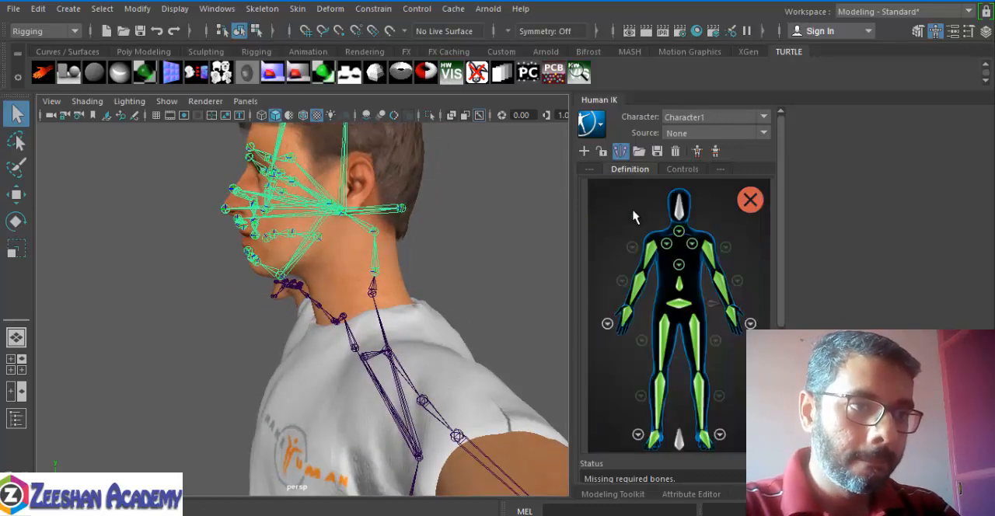
Step: Assign the uppermost neck joint, just below the facial joints, to the Head slot
{"action": "left_click_drag", "start_coordinate": [404, 230], "coordinate": [367, 268], "text": "alt"}
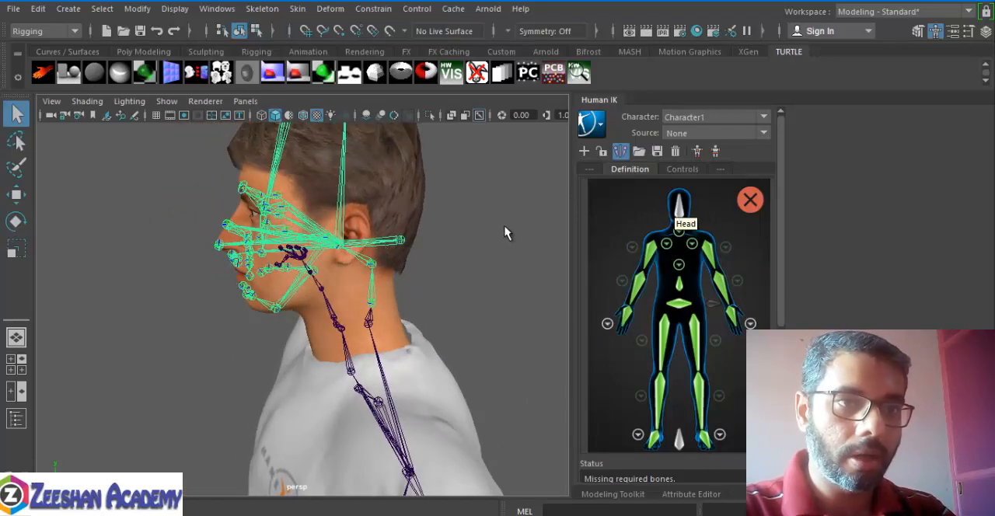
{"action": "left_click_drag", "start_coordinate": [448, 211], "coordinate": [437, 271], "text": "alt"}
{"action": "right_click_drag", "start_coordinate": [437, 266], "coordinate": [473, 269], "text": "alt"}
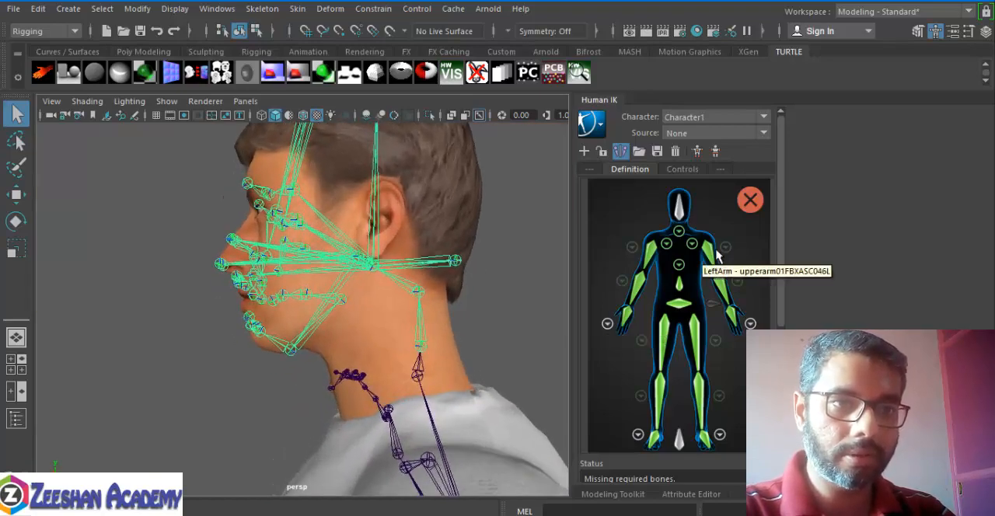
{"action": "left_click", "coordinate": [678, 218]}
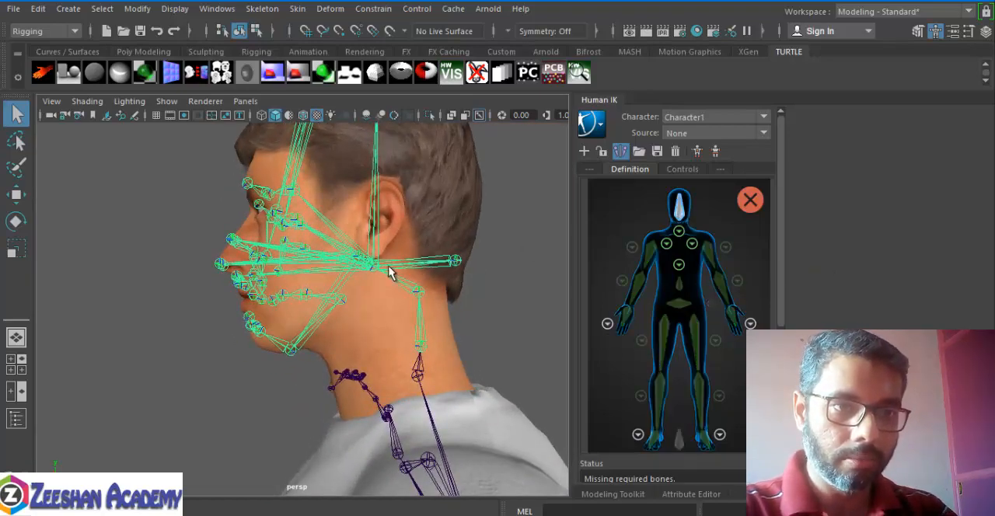
{"action": "left_click", "coordinate": [404, 286]}
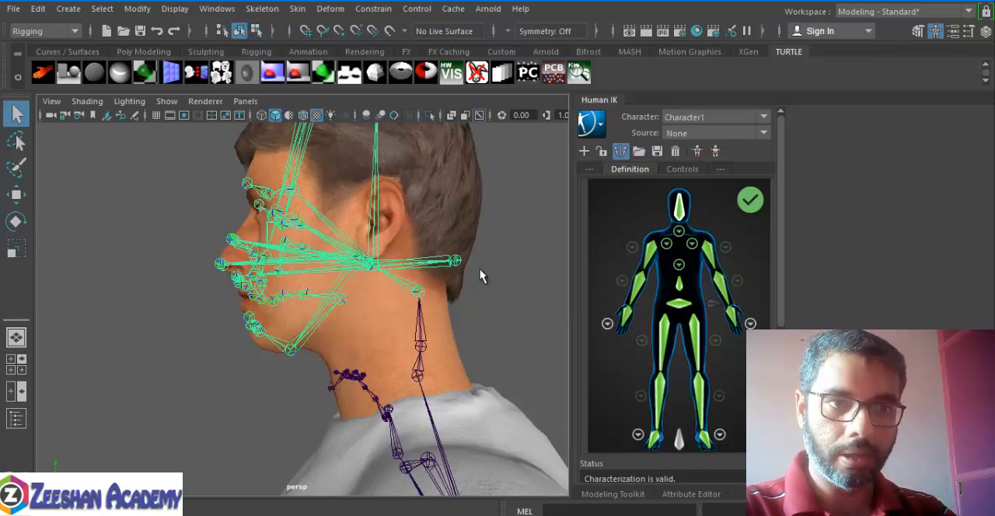
Step: Review the mapped Spine and LeftArm slots and inspect the character's skeleton from head to feet
{"action": "left_click_drag", "start_coordinate": [479, 275], "coordinate": [486, 314], "text": "alt"}
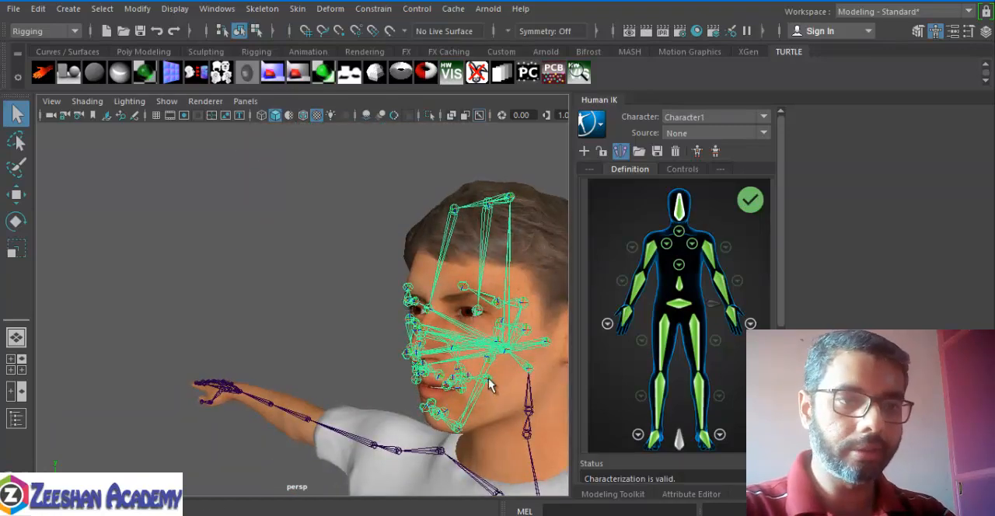
{"action": "left_click_drag", "start_coordinate": [489, 384], "coordinate": [453, 368], "text": "alt"}
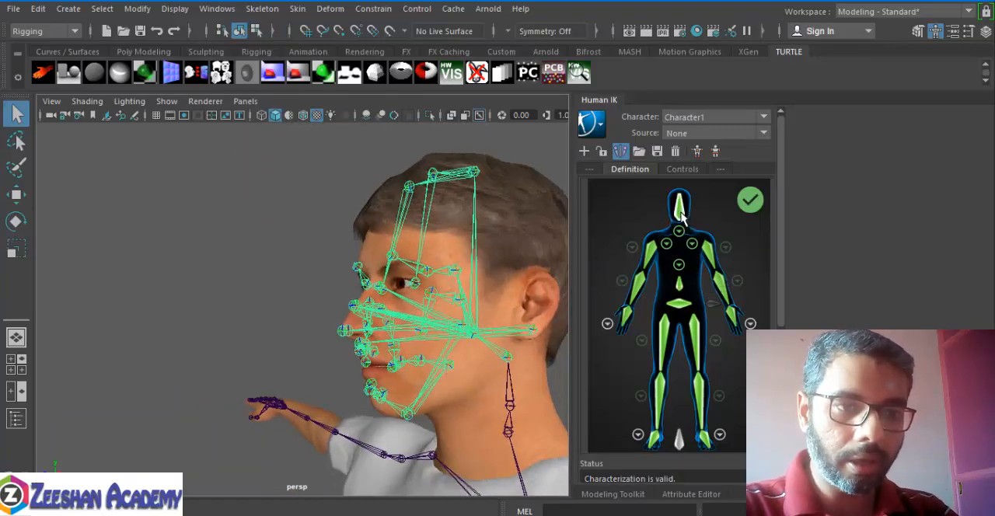
{"action": "left_click", "coordinate": [678, 285]}
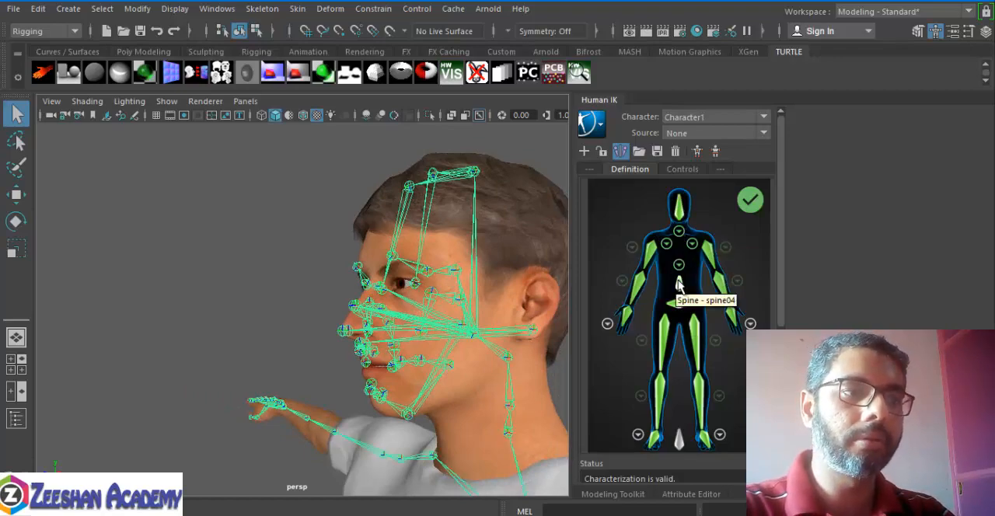
{"action": "scroll", "coordinate": [331, 391], "scroll_direction": "down", "scroll_amount": 5}
{"action": "middle_click_drag", "start_coordinate": [331, 391], "coordinate": [340, 287], "text": "alt"}
{"action": "left_click_drag", "start_coordinate": [340, 287], "coordinate": [377, 332], "text": "alt"}
{"action": "left_click", "coordinate": [711, 254]}
{"action": "scroll", "coordinate": [378, 332], "scroll_direction": "down", "scroll_amount": 3}
{"action": "middle_click_drag", "start_coordinate": [378, 332], "coordinate": [450, 216], "text": "alt"}
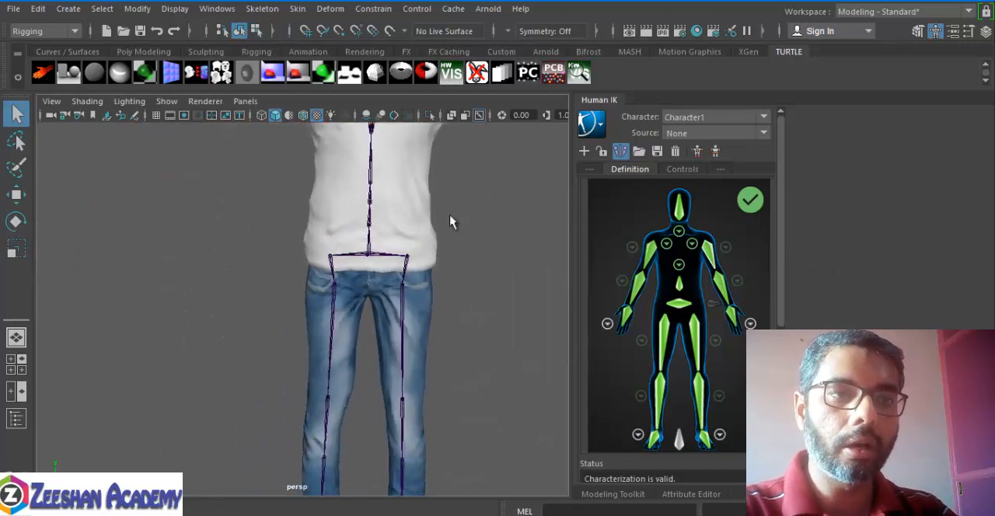
{"action": "scroll", "coordinate": [381, 210], "scroll_direction": "down", "scroll_amount": 2}
{"action": "middle_click_drag", "start_coordinate": [366, 271], "coordinate": [395, 138], "text": "alt"}
{"action": "left_click_drag", "start_coordinate": [410, 272], "coordinate": [431, 284], "text": "alt"}
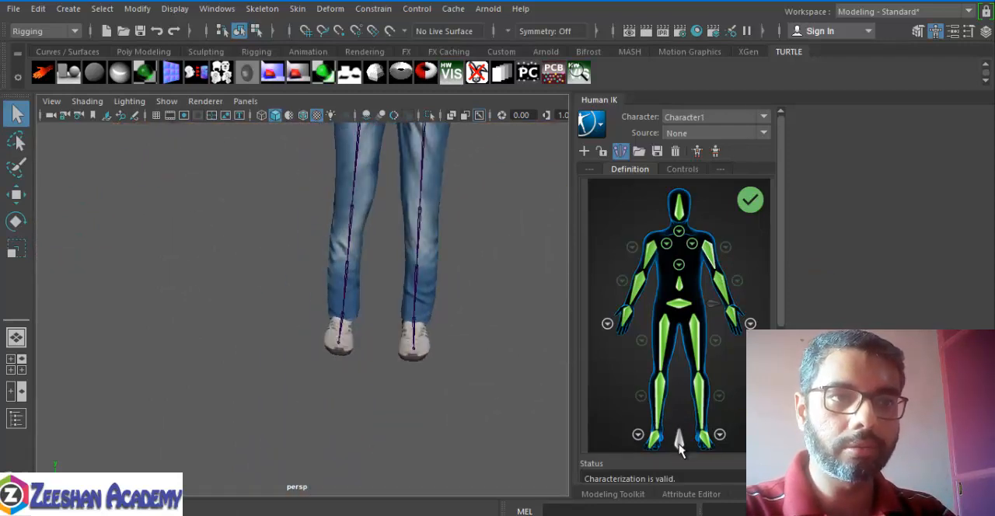
{"action": "middle_click_drag", "start_coordinate": [518, 312], "coordinate": [453, 336], "text": "alt"}
{"action": "left_click_drag", "start_coordinate": [453, 335], "coordinate": [345, 323], "text": "alt"}
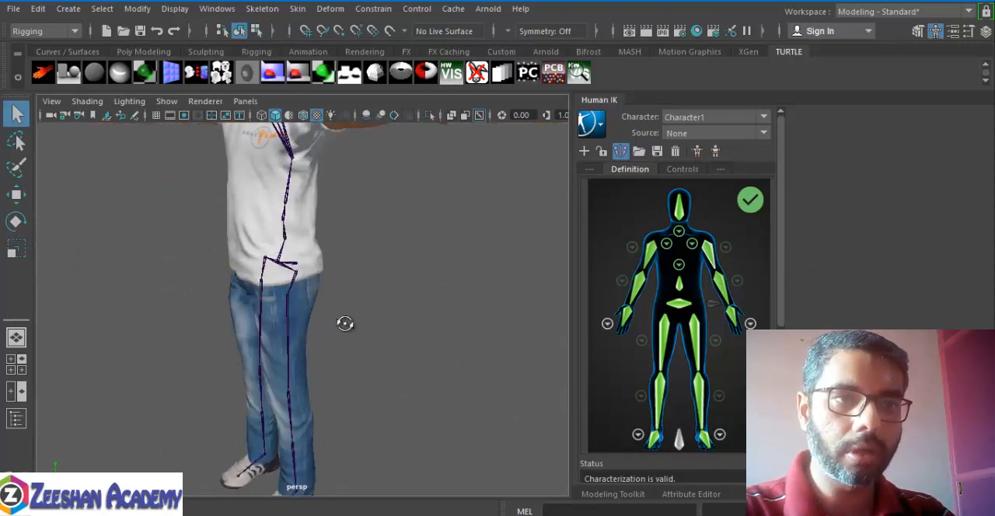
{"action": "middle_click_drag", "start_coordinate": [272, 247], "coordinate": [300, 305], "text": "alt"}
{"action": "left_click_drag", "start_coordinate": [300, 304], "coordinate": [310, 316], "text": "alt"}
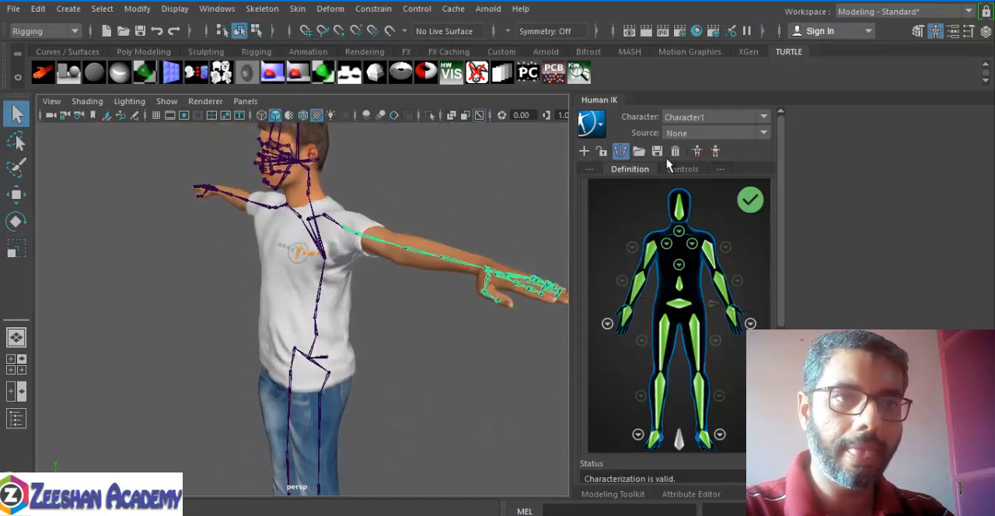
{"action": "left_click", "coordinate": [590, 124]}
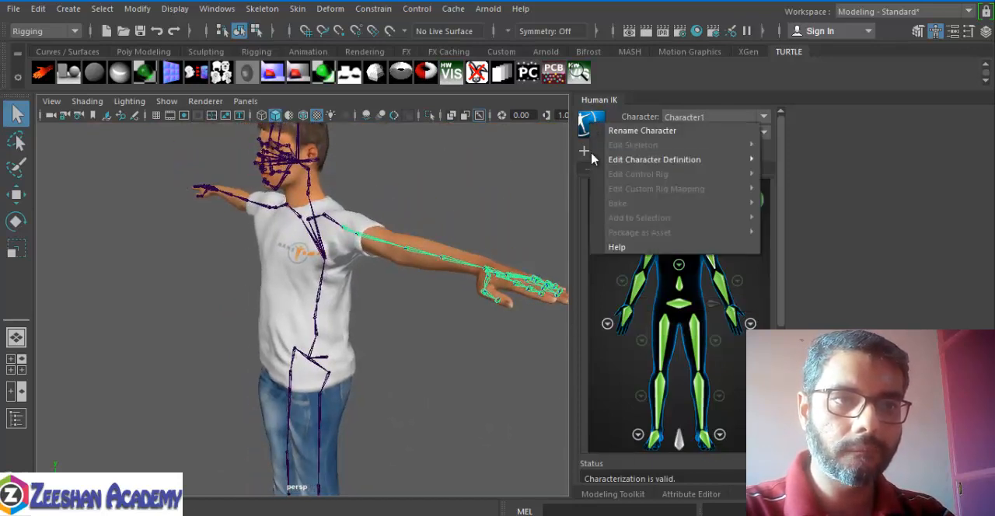
{"action": "mouse_move", "coordinate": [642, 163]}
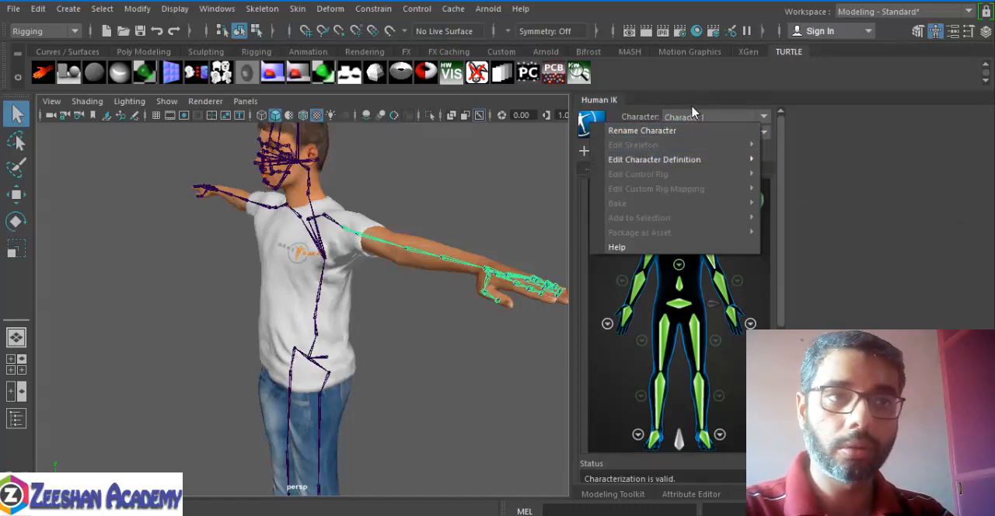
{"action": "left_click", "coordinate": [652, 116]}
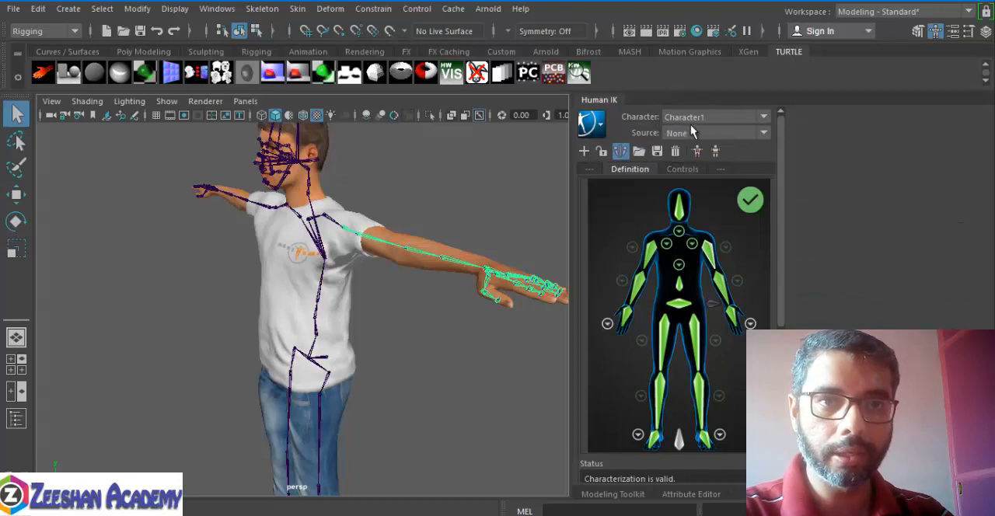
{"action": "left_click", "coordinate": [683, 169]}
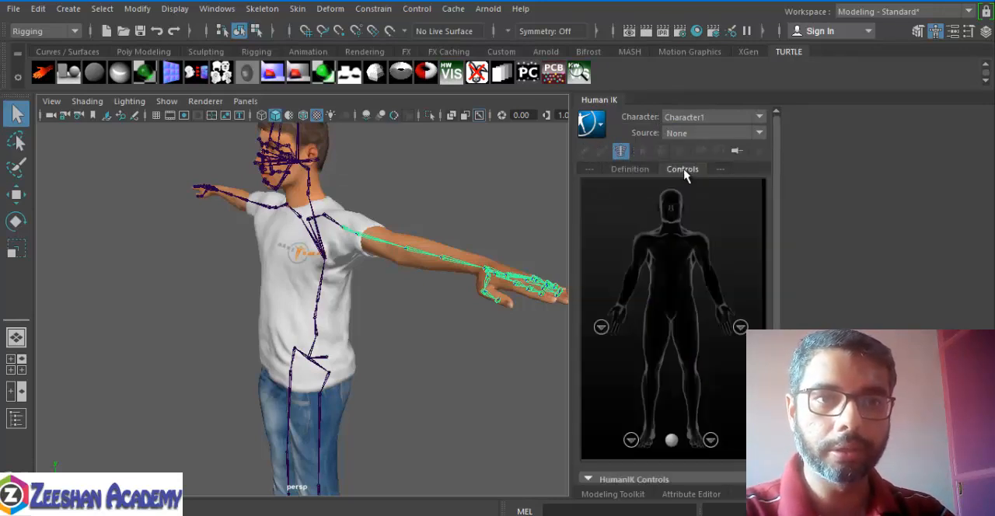
{"action": "left_click", "coordinate": [591, 124]}
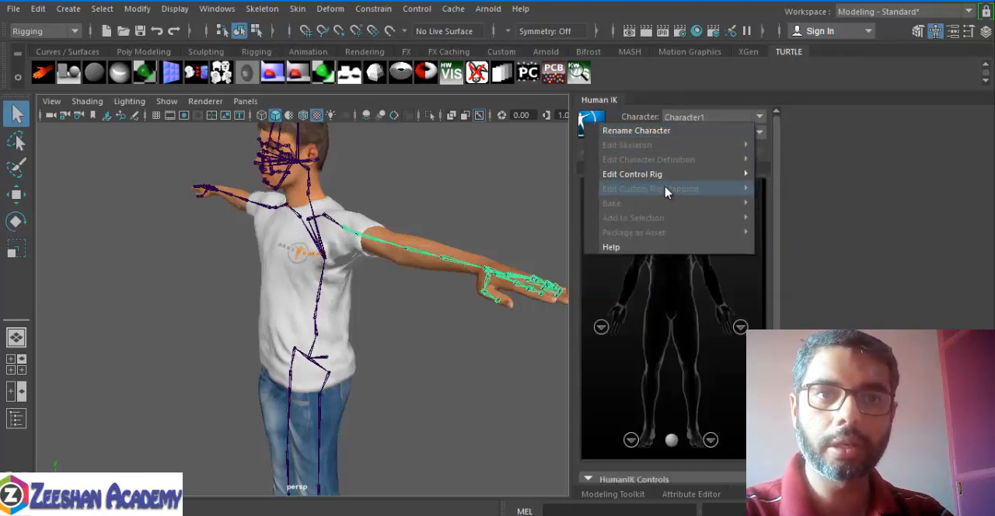
{"action": "left_click", "coordinate": [620, 104]}
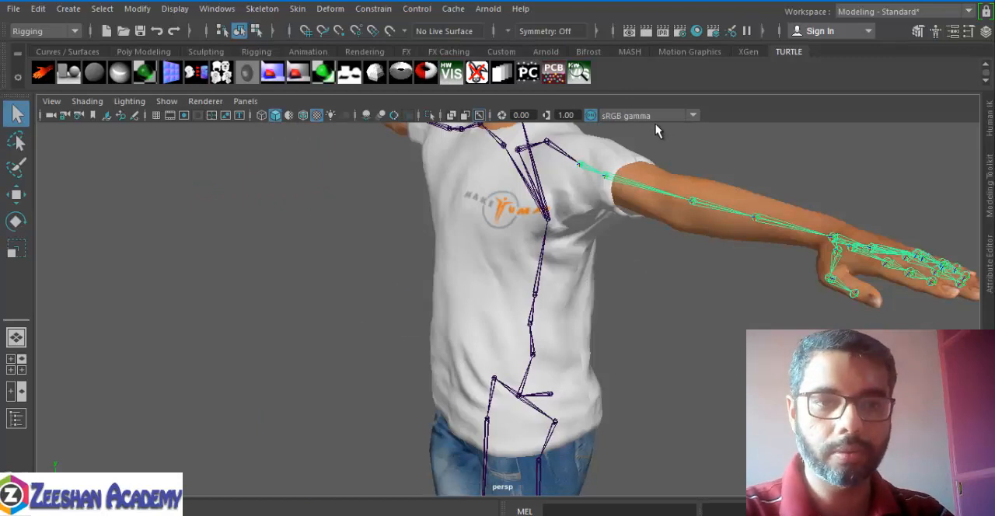
{"action": "left_click", "coordinate": [990, 125]}
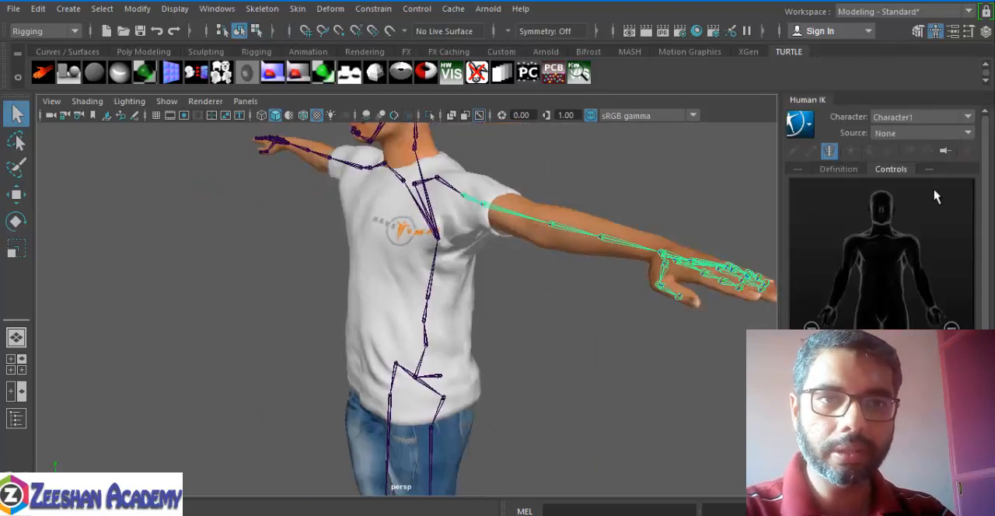
{"action": "left_click", "coordinate": [837, 169]}
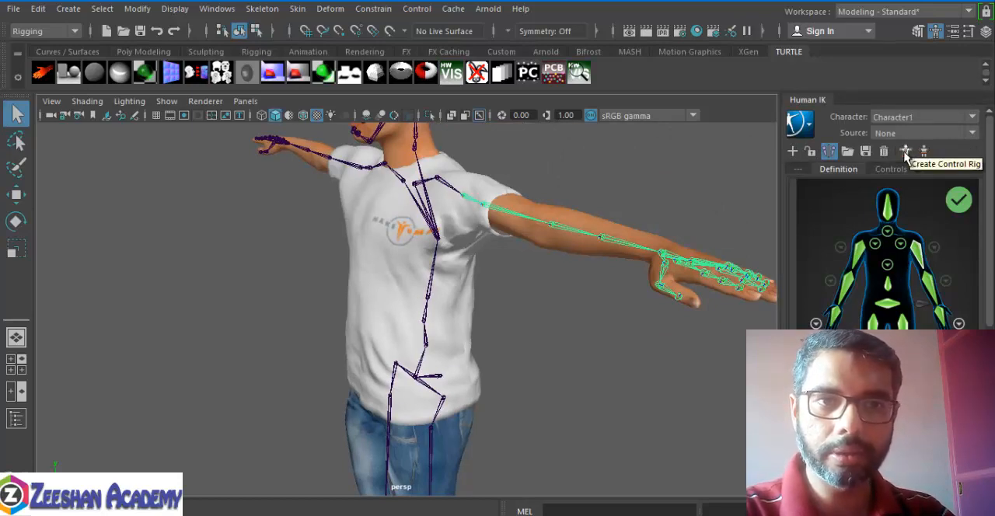
{"action": "left_click", "coordinate": [800, 123]}
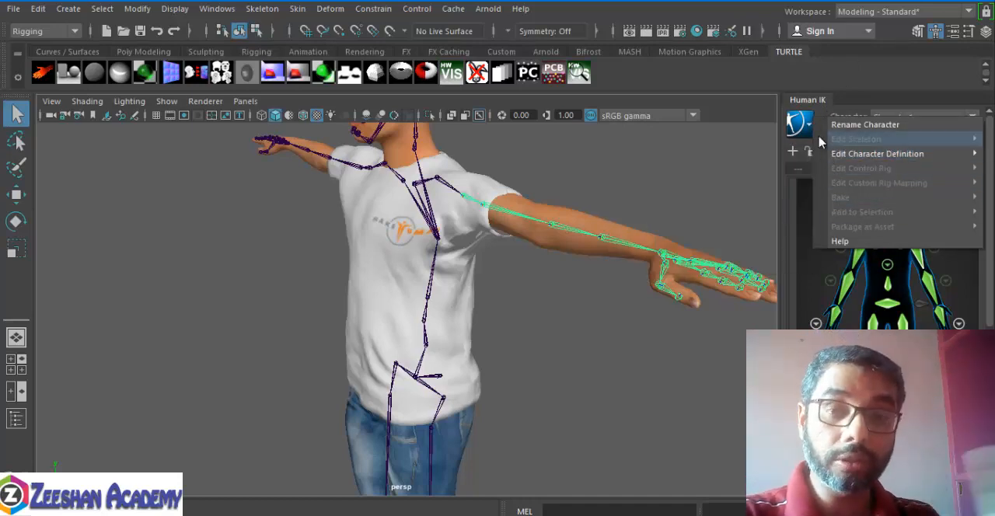
{"action": "left_click", "coordinate": [806, 130]}
{"action": "left_click", "coordinate": [863, 86]}
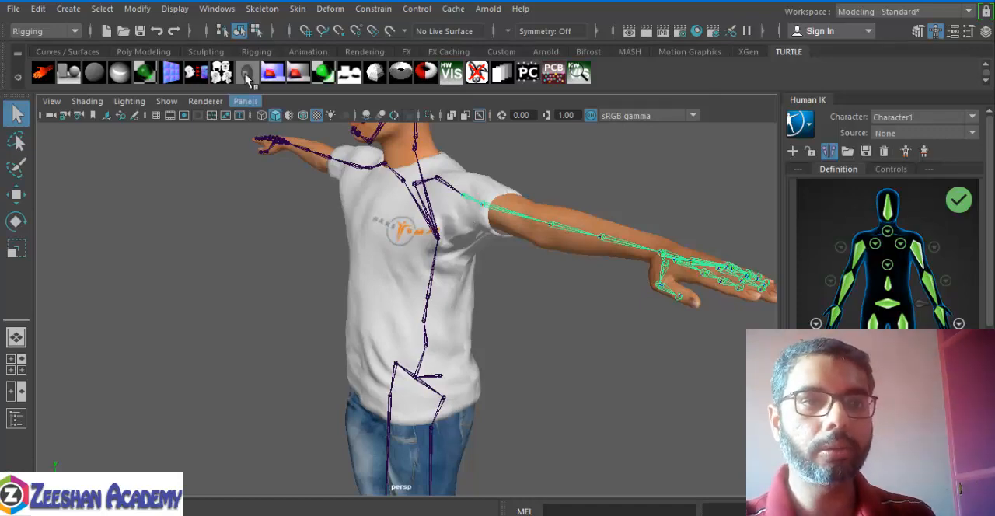
{"action": "left_click", "coordinate": [262, 9]}
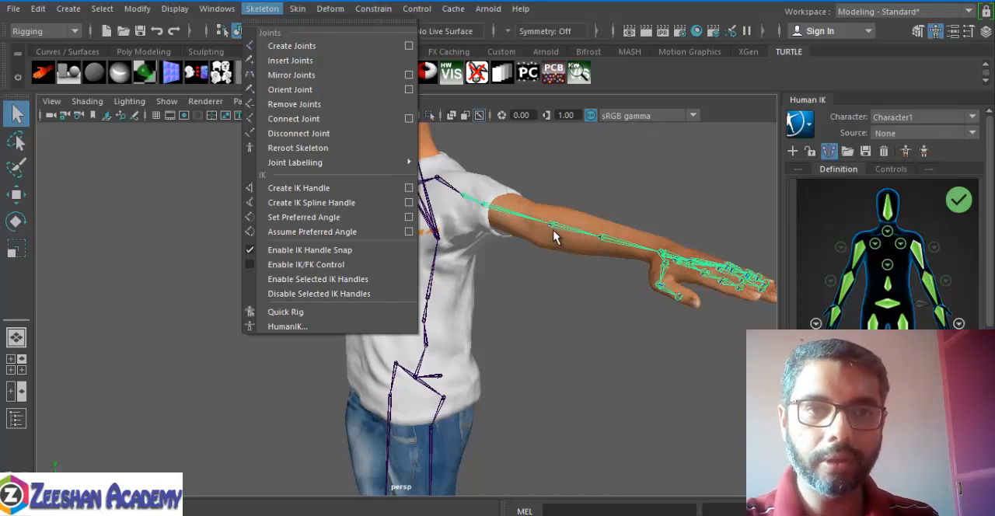
{"action": "left_click", "coordinate": [843, 213]}
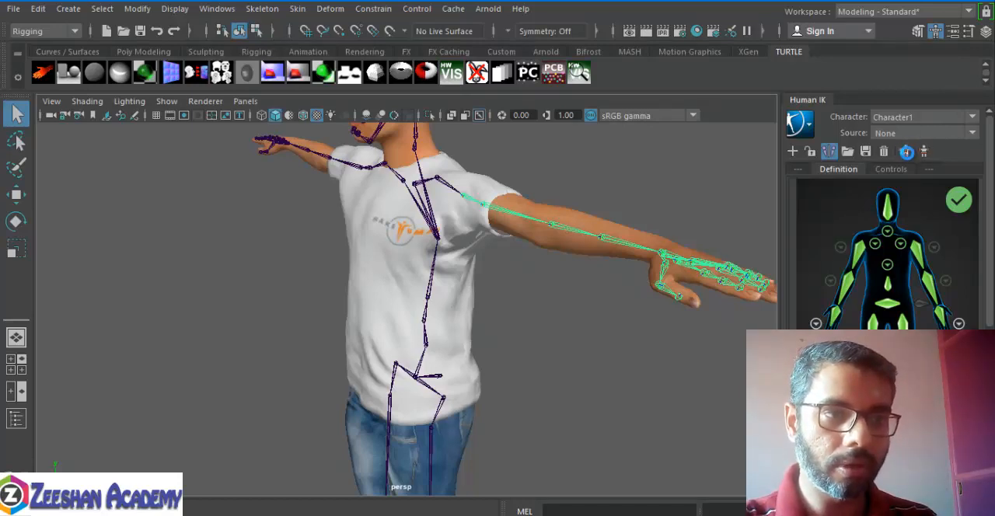
Step: Create a HumanIK control rig for Character1 from the completed character definition
{"action": "left_click", "coordinate": [906, 151]}
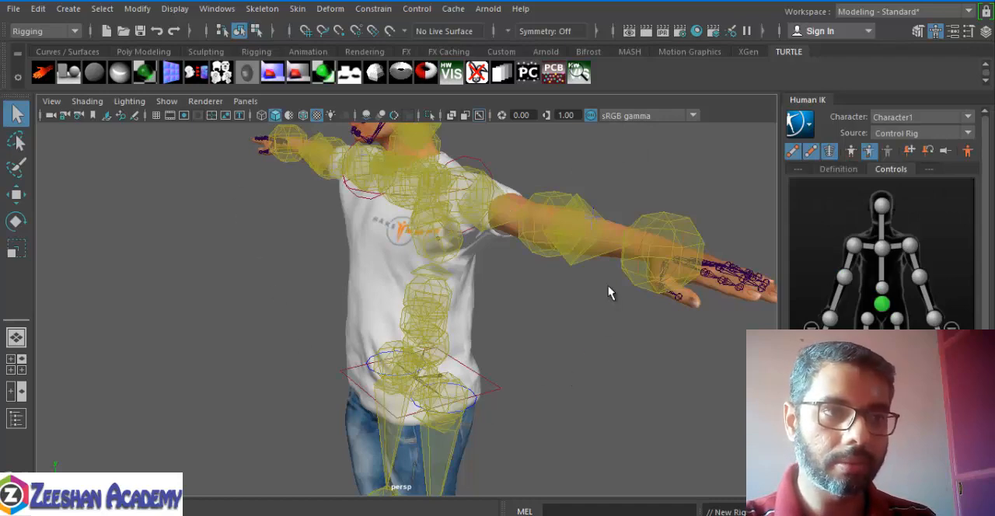
Step: Reduce the joint display size to 0.58 so the skeleton takes up less of the character
{"action": "left_click", "coordinate": [175, 8]}
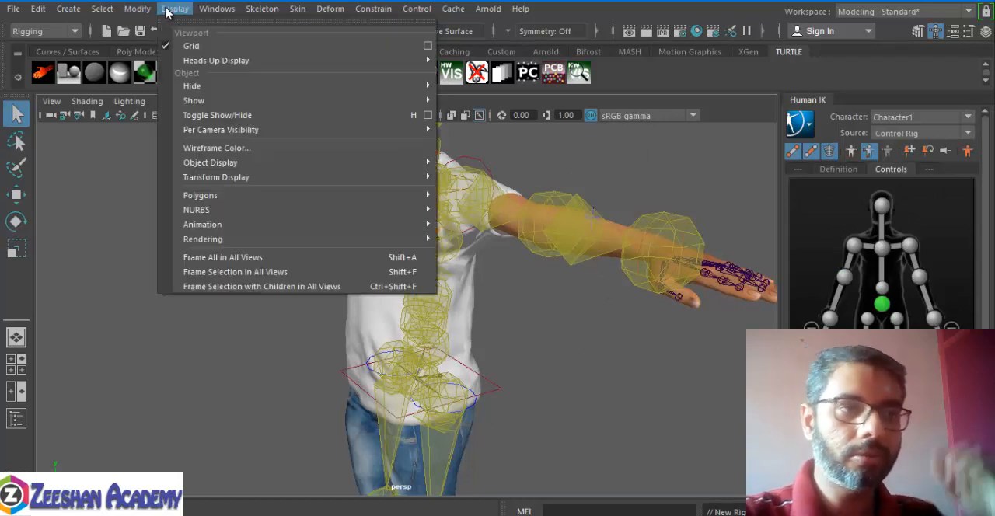
{"action": "mouse_move", "coordinate": [381, 220]}
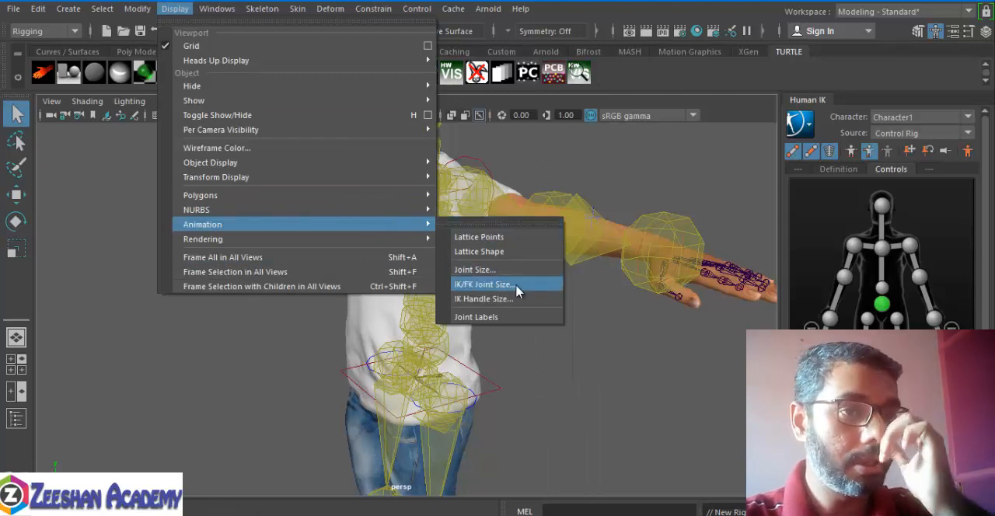
{"action": "left_click", "coordinate": [509, 269]}
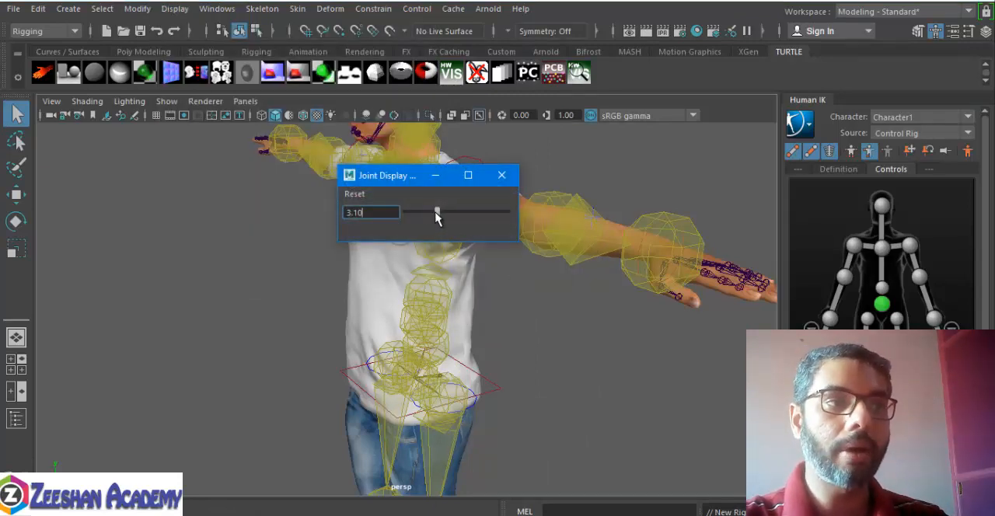
{"action": "left_click_drag", "start_coordinate": [436, 216], "coordinate": [411, 218]}
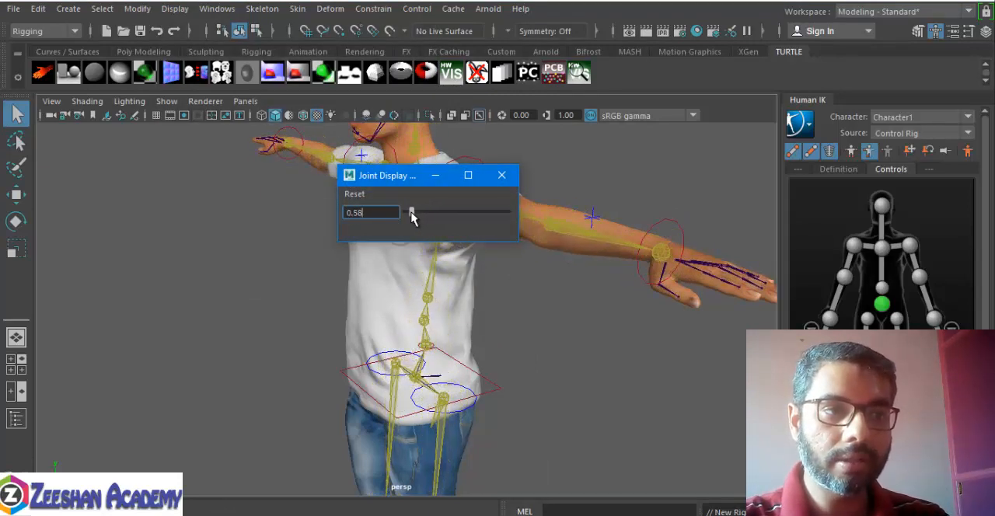
{"action": "left_click", "coordinate": [502, 177]}
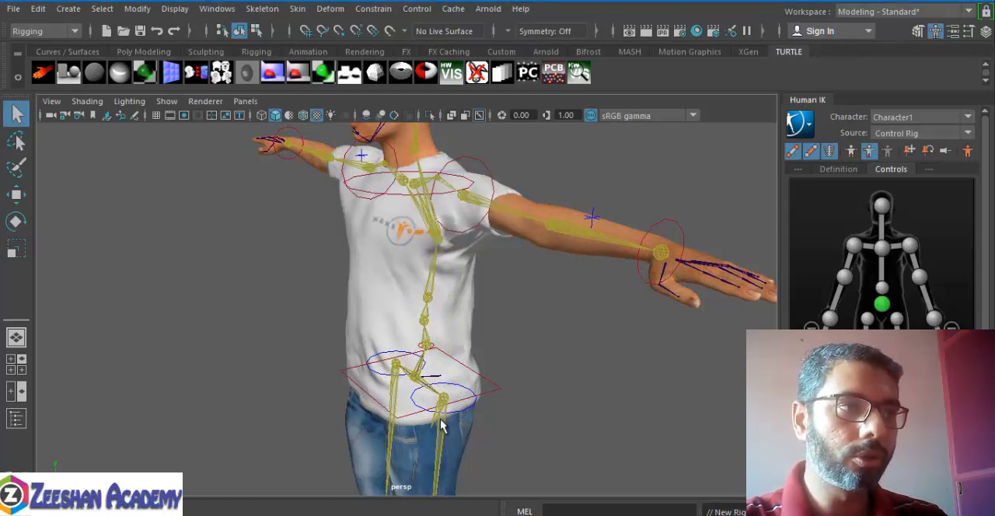
Step: Move the character's left wrist effector slightly inward toward the shoulder to test the arm's IK
{"action": "left_click_drag", "start_coordinate": [535, 373], "coordinate": [607, 342], "text": "alt"}
{"action": "right_click_drag", "start_coordinate": [607, 343], "coordinate": [515, 314], "text": "alt"}
{"action": "middle_click_drag", "start_coordinate": [610, 268], "coordinate": [558, 335], "text": "alt"}
{"action": "left_click_drag", "start_coordinate": [558, 336], "coordinate": [515, 351], "text": "alt"}
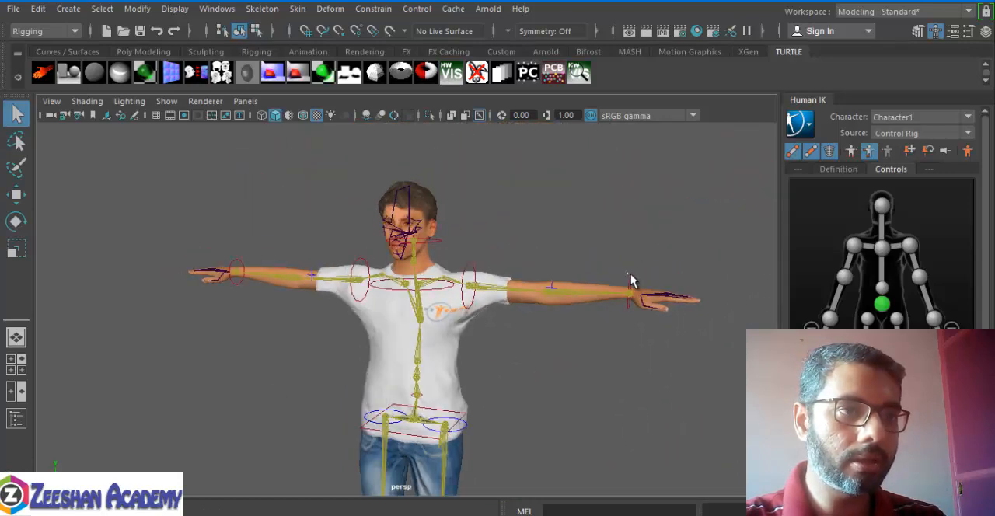
{"action": "left_click", "coordinate": [631, 281]}
{"action": "key", "text": "w"}
{"action": "left_click_drag", "start_coordinate": [628, 300], "coordinate": [588, 286]}
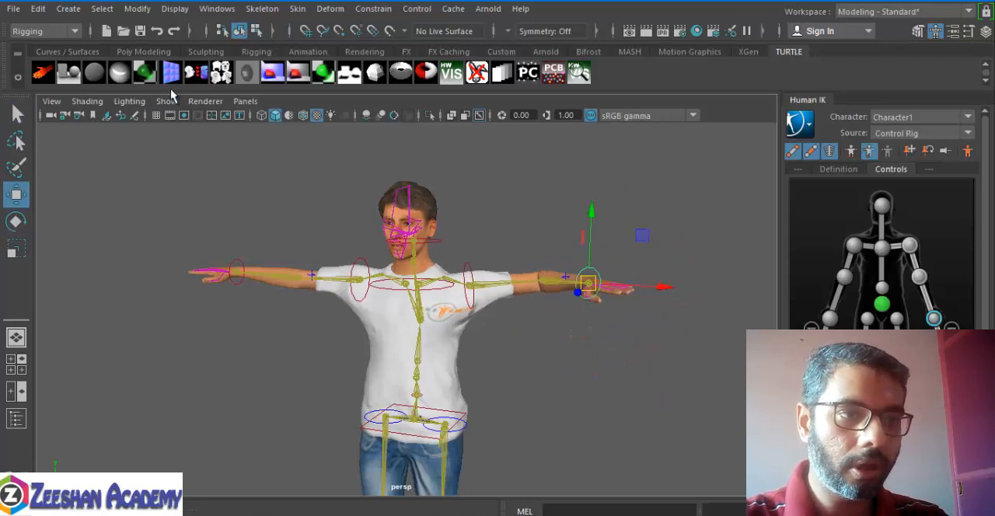
Step: Hide the joints in the viewport and toggle the IK handles' visibility off and back on
{"action": "left_click", "coordinate": [167, 101]}
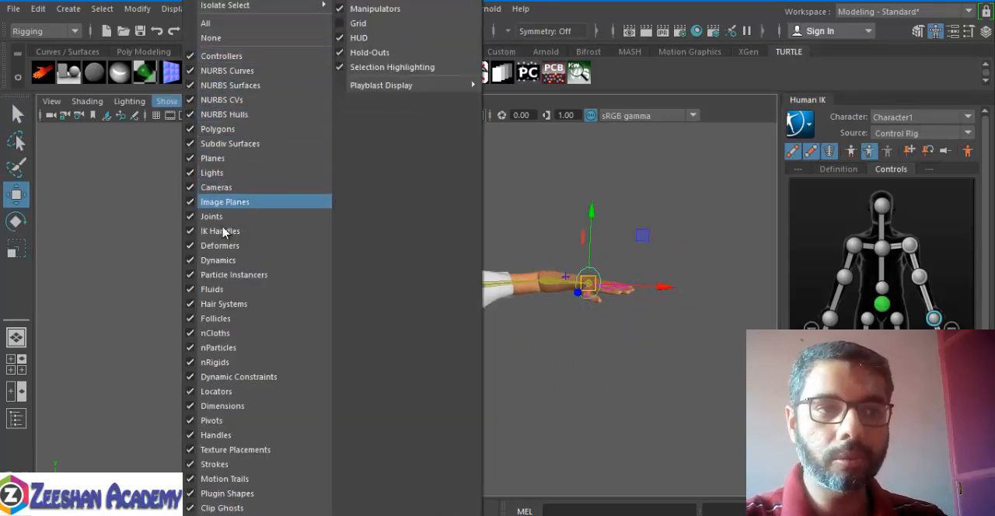
{"action": "left_click", "coordinate": [223, 217]}
{"action": "left_click", "coordinate": [166, 101]}
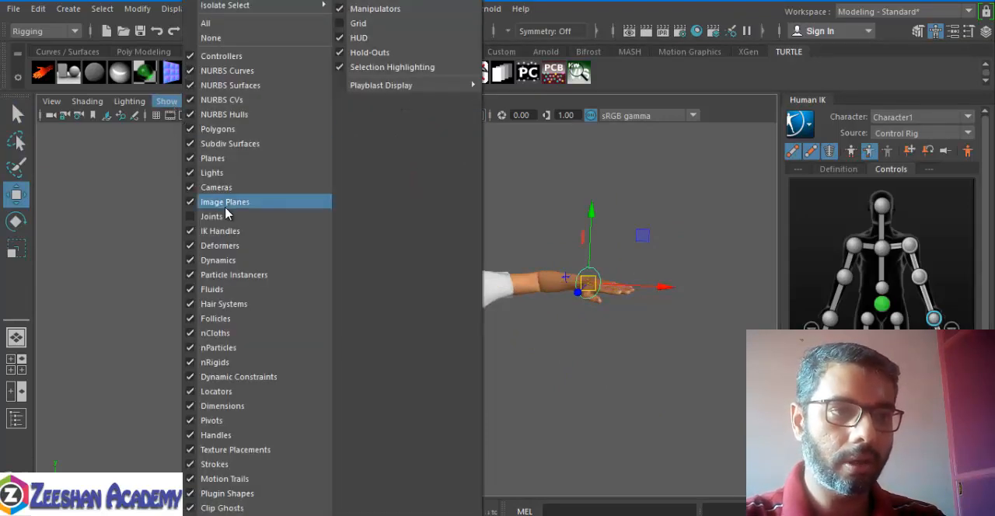
{"action": "left_click", "coordinate": [223, 231]}
{"action": "left_click", "coordinate": [167, 101]}
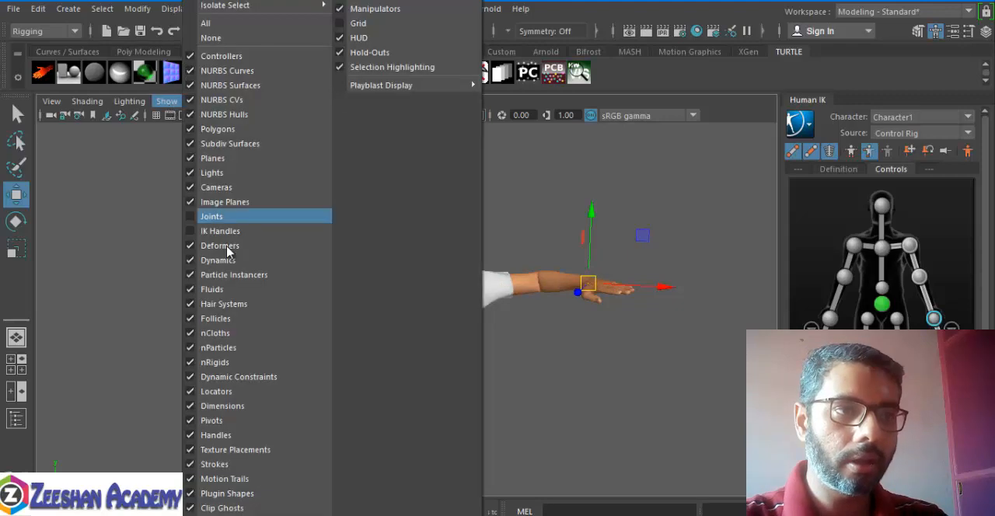
{"action": "left_click", "coordinate": [705, 304]}
Step: Inspect the body from other angles and pull the left wrist effector further in and slightly up, bending the elbow
{"action": "left_click_drag", "start_coordinate": [675, 319], "coordinate": [644, 330], "text": "alt"}
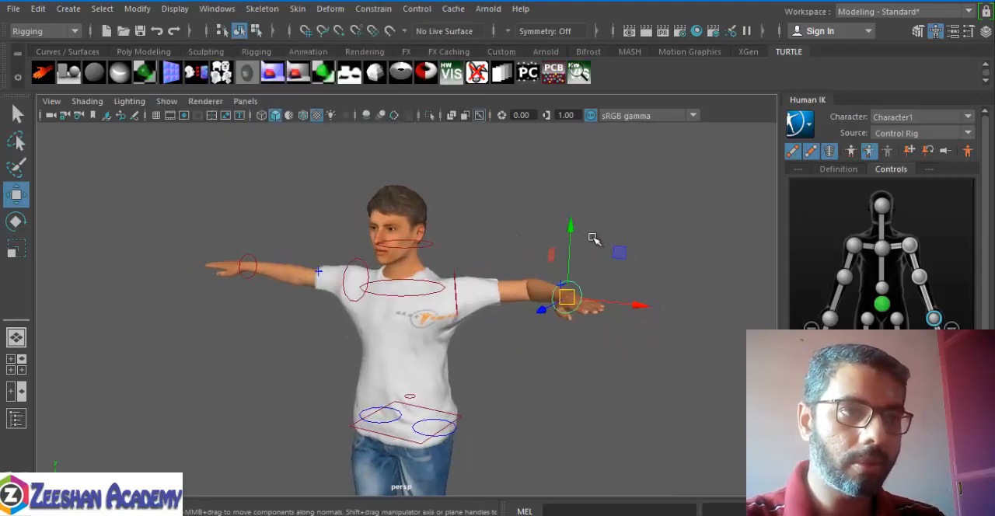
{"action": "left_click", "coordinate": [592, 237]}
{"action": "middle_click_drag", "start_coordinate": [481, 318], "coordinate": [489, 144], "text": "alt"}
{"action": "left_click_drag", "start_coordinate": [501, 314], "coordinate": [466, 292], "text": "alt"}
{"action": "middle_click_drag", "start_coordinate": [467, 288], "coordinate": [474, 437], "text": "alt"}
{"action": "left_click_drag", "start_coordinate": [482, 404], "coordinate": [548, 356], "text": "alt"}
{"action": "left_click", "coordinate": [583, 241]}
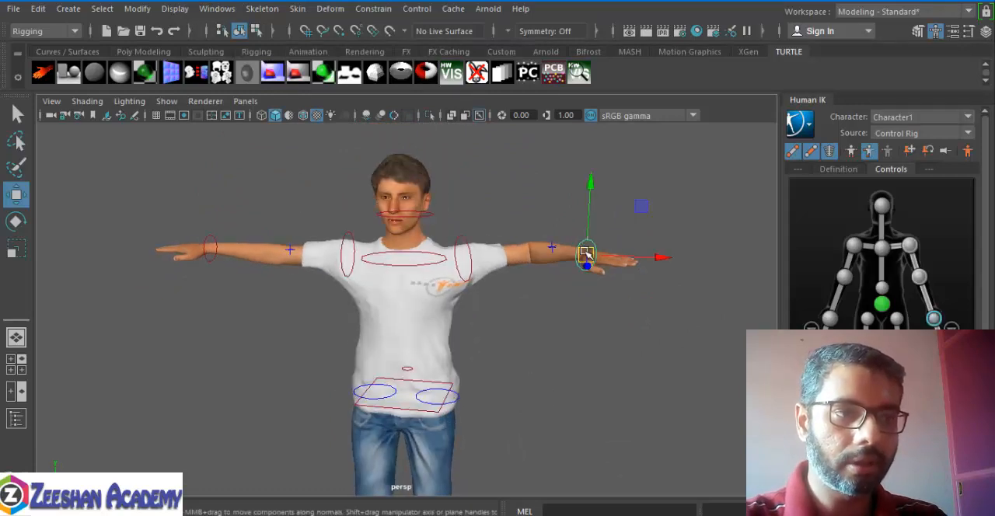
{"action": "left_click_drag", "start_coordinate": [587, 256], "coordinate": [529, 240]}
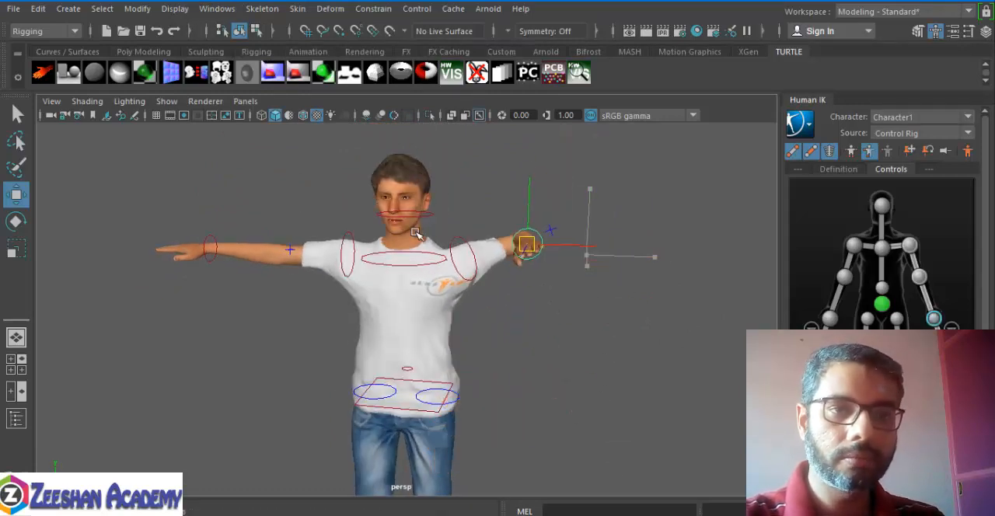
Step: Try rotating the head effector with the Rotate tool
{"action": "left_click", "coordinate": [420, 223]}
{"action": "key", "text": "e"}
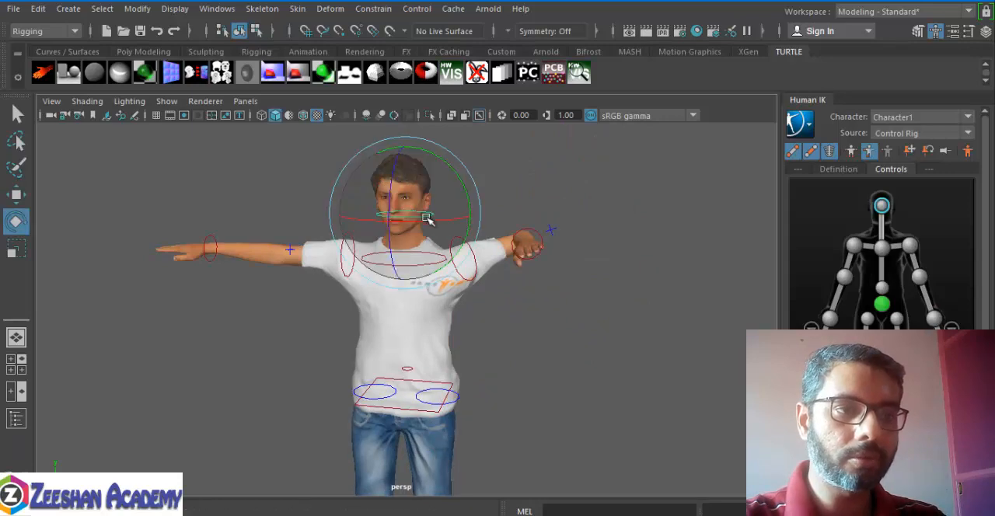
{"action": "left_click_drag", "start_coordinate": [427, 218], "coordinate": [423, 238]}
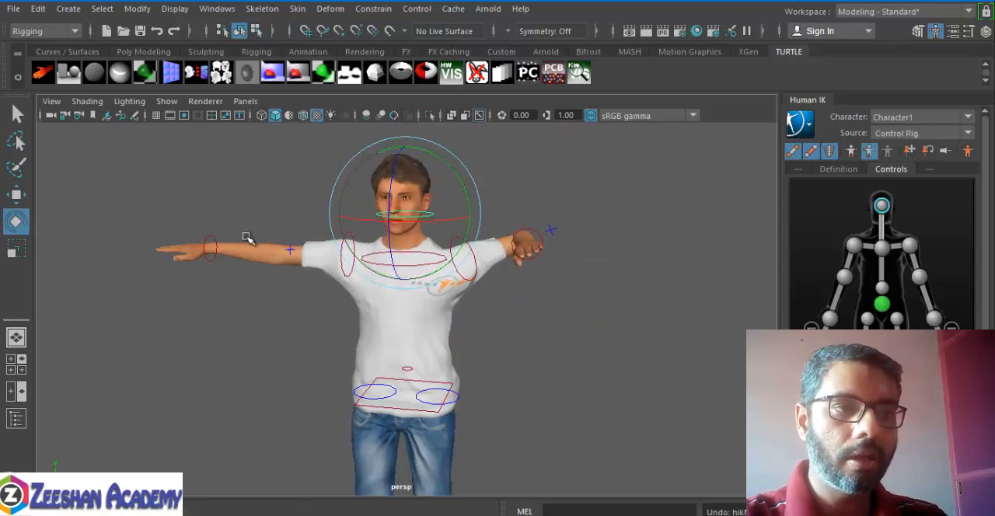
Step: Try lowering the character's right wrist effector with the Move tool and undo the move
{"action": "left_click", "coordinate": [211, 248]}
{"action": "key", "text": "w"}
{"action": "left_click_drag", "start_coordinate": [211, 247], "coordinate": [226, 321]}
{"action": "key", "text": "ctrl+z"}
Step: Try moving the hips effector down and sideways, and undo the move
{"action": "middle_click_drag", "start_coordinate": [446, 434], "coordinate": [454, 340], "text": "alt"}
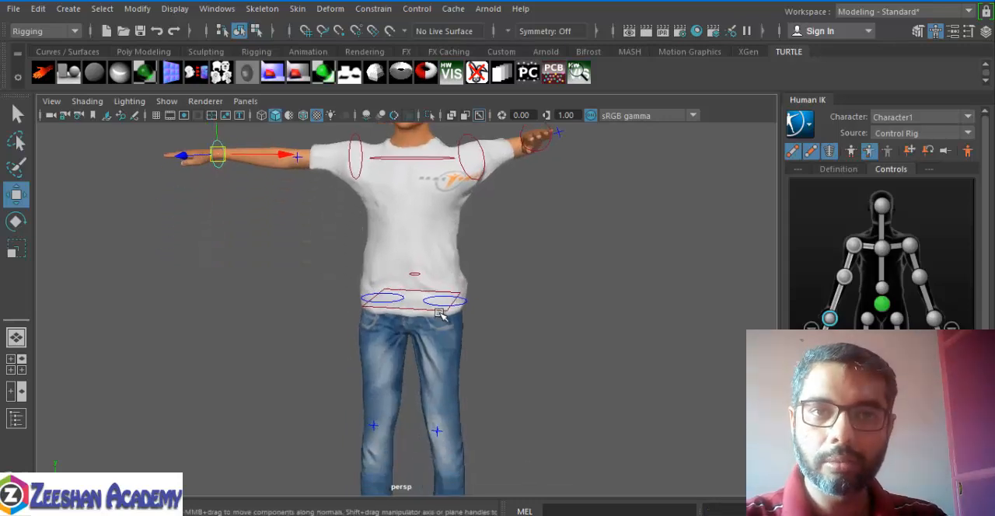
{"action": "left_click", "coordinate": [440, 311]}
{"action": "left_click_drag", "start_coordinate": [417, 300], "coordinate": [373, 319]}
{"action": "key", "text": "ctrl+z"}
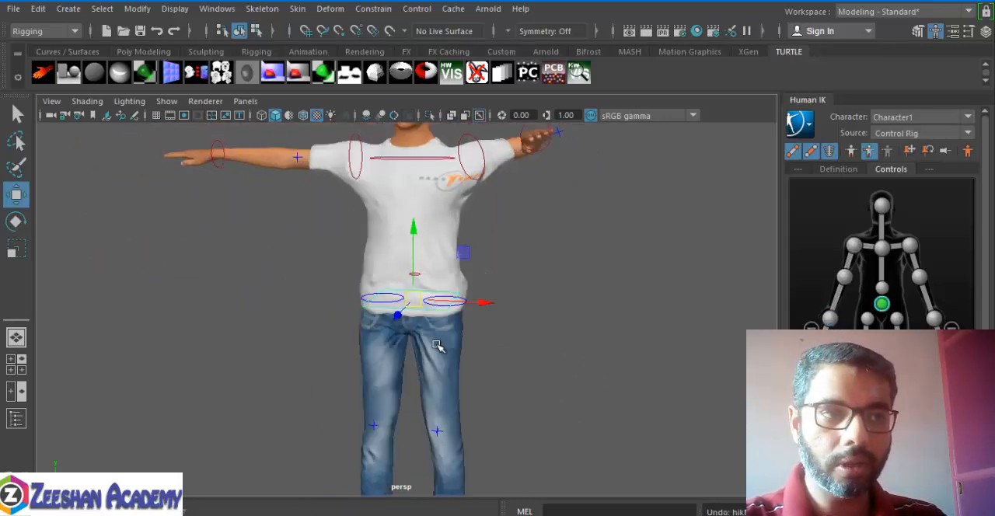
Step: Move the left ankle effector outward and up to swing the leg away from the body
{"action": "middle_click_drag", "start_coordinate": [320, 400], "coordinate": [311, 244], "text": "alt"}
{"action": "left_click_drag", "start_coordinate": [496, 348], "coordinate": [437, 419], "text": "alt"}
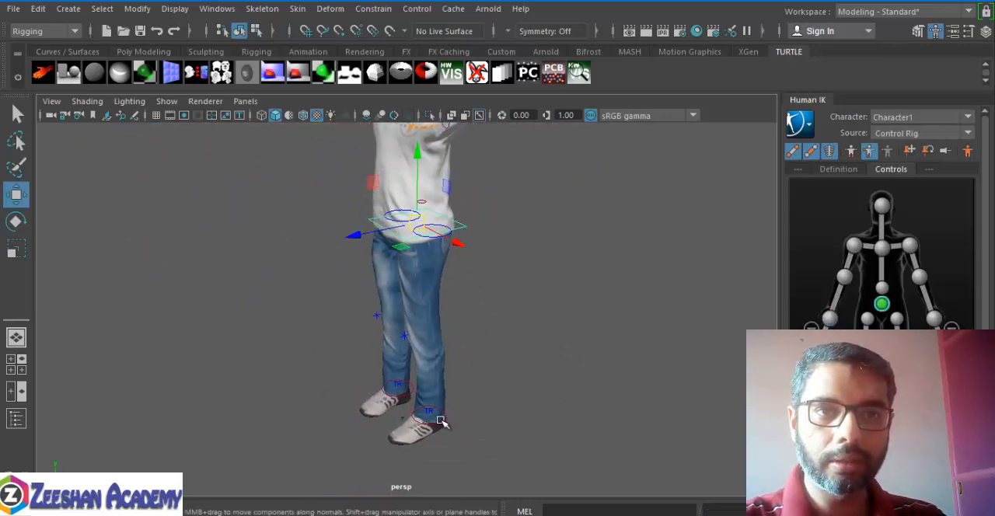
{"action": "left_click", "coordinate": [441, 420]}
{"action": "left_click_drag", "start_coordinate": [467, 451], "coordinate": [643, 251]}
Step: Rotate the head effector to turn and tilt the head toward the character's left hand
{"action": "left_click_drag", "start_coordinate": [556, 352], "coordinate": [464, 334], "text": "alt"}
{"action": "left_click", "coordinate": [397, 244]}
{"action": "key", "text": "e"}
{"action": "left_click_drag", "start_coordinate": [399, 248], "coordinate": [519, 236]}
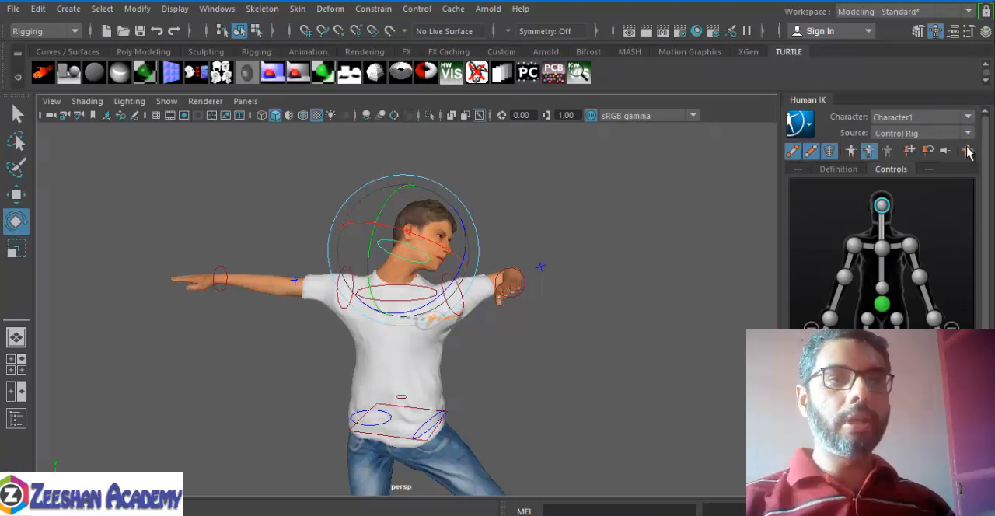
Step: Reset the head to the stance pose, and do the same for the whole character in Full Body mode
{"action": "left_click", "coordinate": [967, 151]}
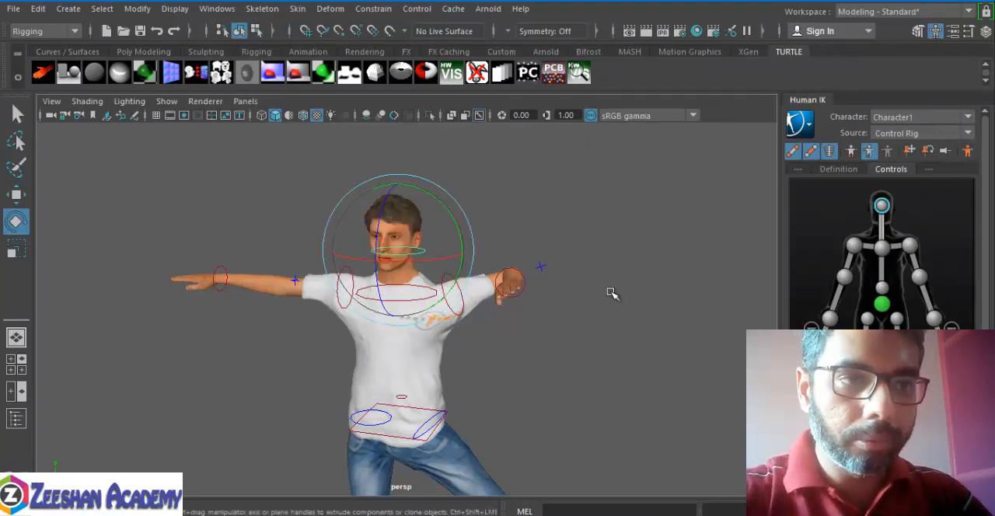
{"action": "left_click", "coordinate": [851, 151]}
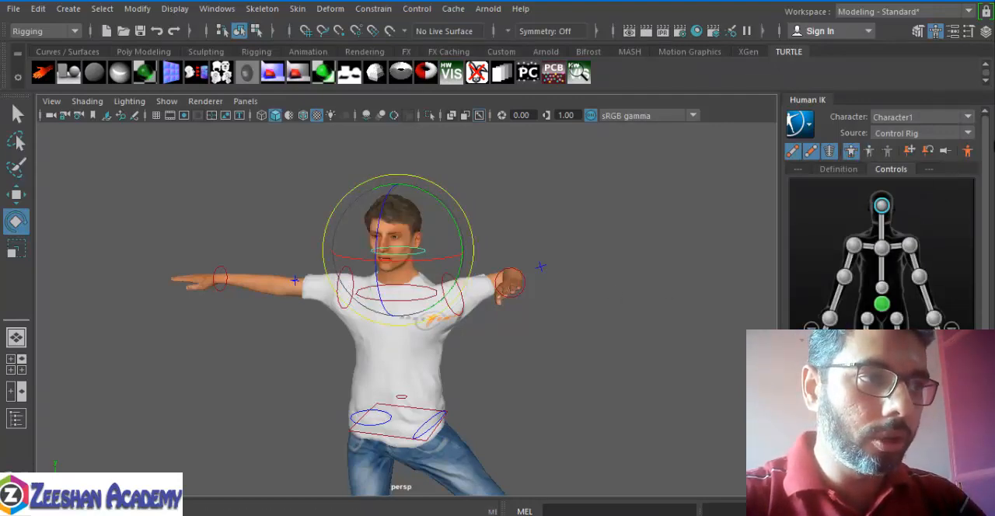
{"action": "left_click", "coordinate": [967, 151]}
Step: Hide the IK handles in the viewport so only the character mesh is displayed, and clear the selection
{"action": "middle_click_drag", "start_coordinate": [589, 269], "coordinate": [566, 195], "text": "alt"}
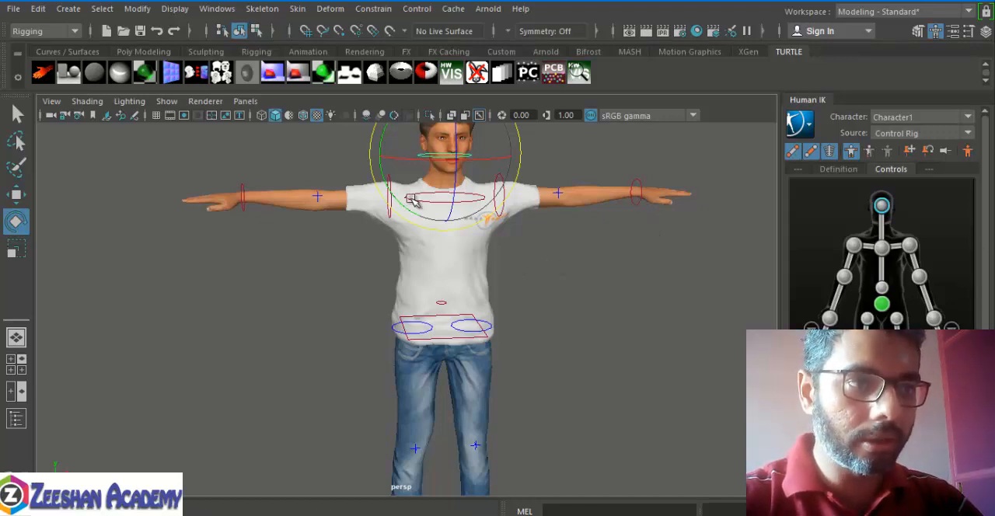
{"action": "middle_click_drag", "start_coordinate": [470, 263], "coordinate": [427, 306], "text": "alt"}
{"action": "left_click", "coordinate": [166, 101]}
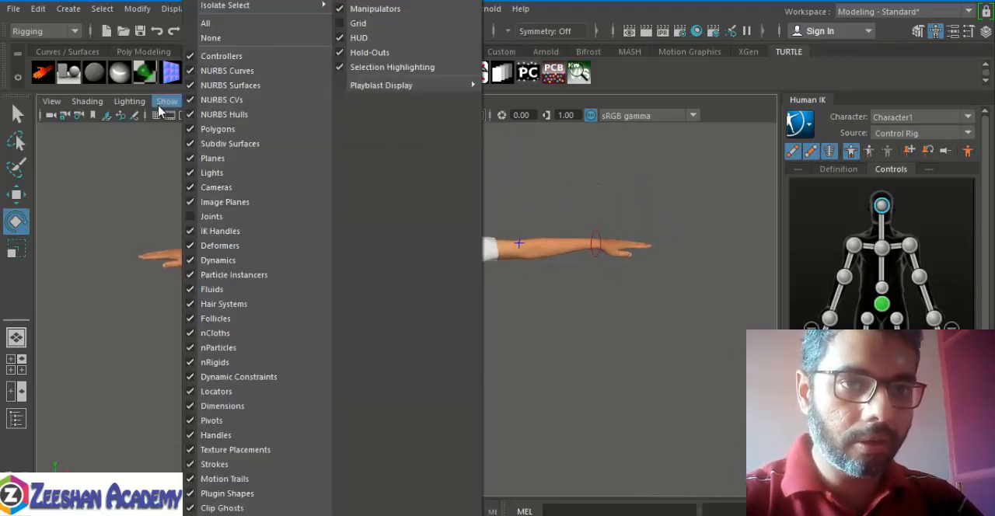
{"action": "left_click", "coordinate": [224, 230]}
{"action": "left_click_drag", "start_coordinate": [614, 269], "coordinate": [575, 260], "text": "alt"}
{"action": "left_click", "coordinate": [618, 209]}
{"action": "middle_click_drag", "start_coordinate": [288, 288], "coordinate": [339, 238], "text": "alt"}
{"action": "scroll", "coordinate": [340, 237], "scroll_direction": "down", "scroll_amount": 5}
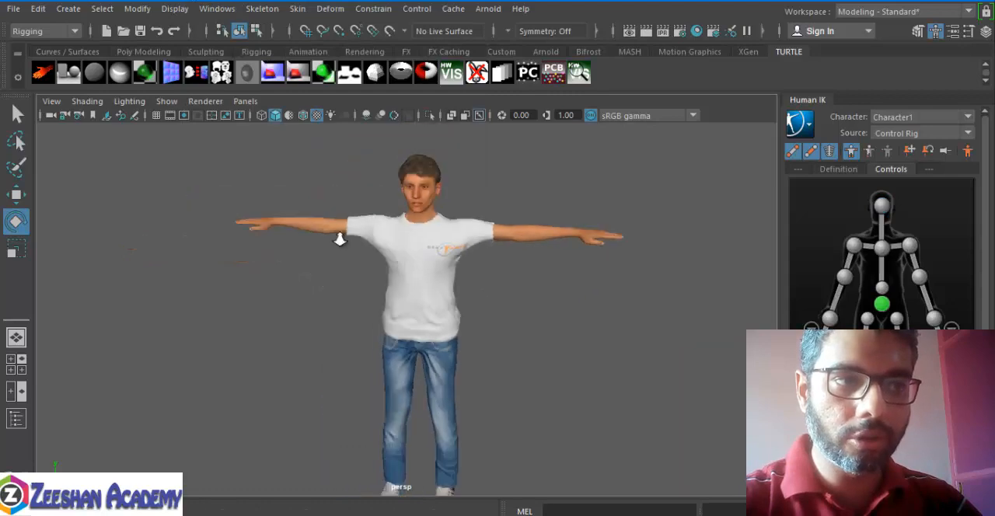
{"action": "left_click_drag", "start_coordinate": [373, 268], "coordinate": [350, 273], "text": "alt"}
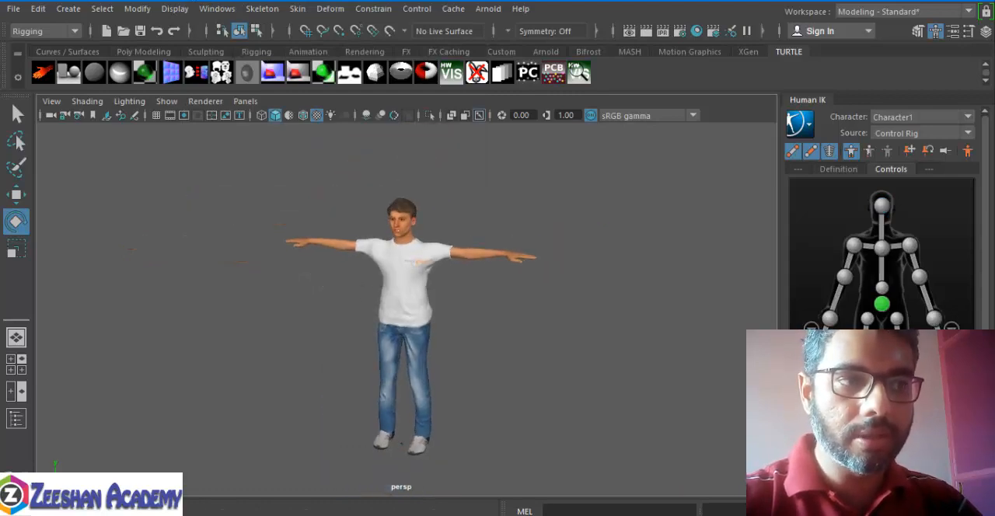
Step: Select the left wrist effector in the HumanIK character controls and move the hand in front of the torso
{"action": "left_click", "coordinate": [934, 319]}
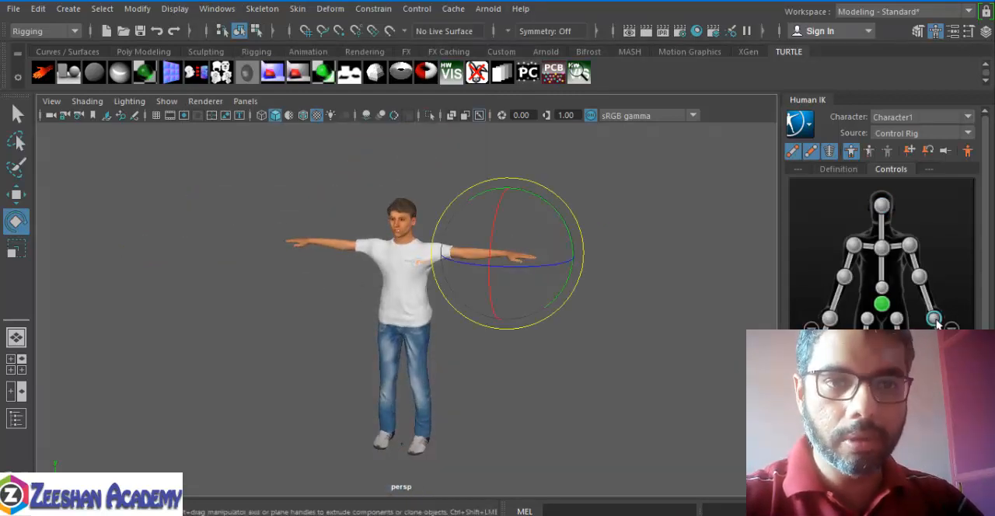
{"action": "key", "text": "w"}
{"action": "left_click_drag", "start_coordinate": [511, 258], "coordinate": [436, 282]}
Step: Select the head effector in the HumanIK character controls and rotate the head up toward the character's left
{"action": "left_click", "coordinate": [882, 212]}
{"action": "key", "text": "e"}
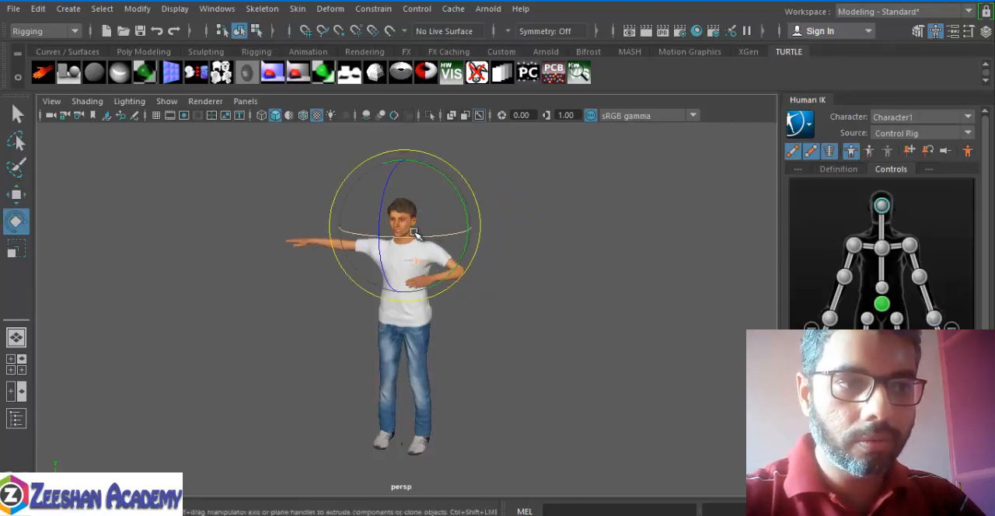
{"action": "left_click_drag", "start_coordinate": [414, 210], "coordinate": [440, 258]}
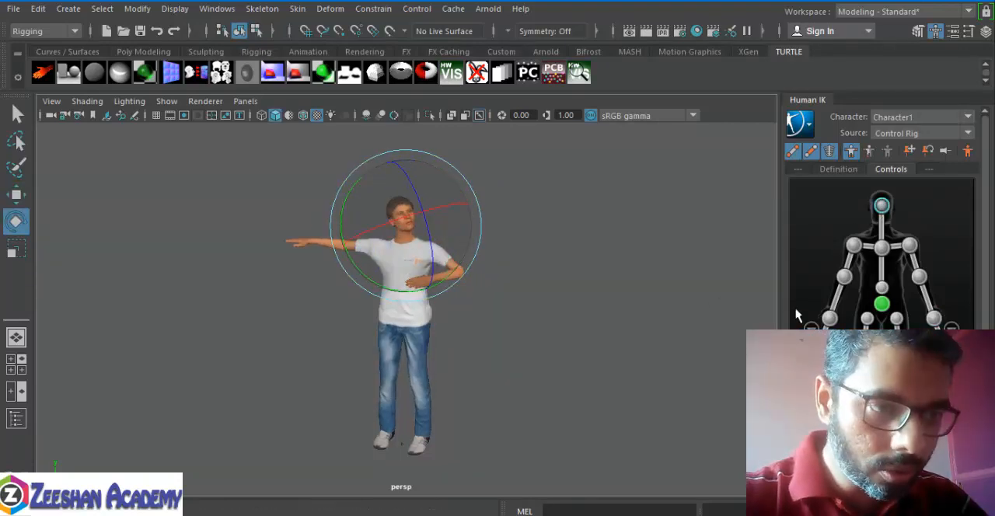